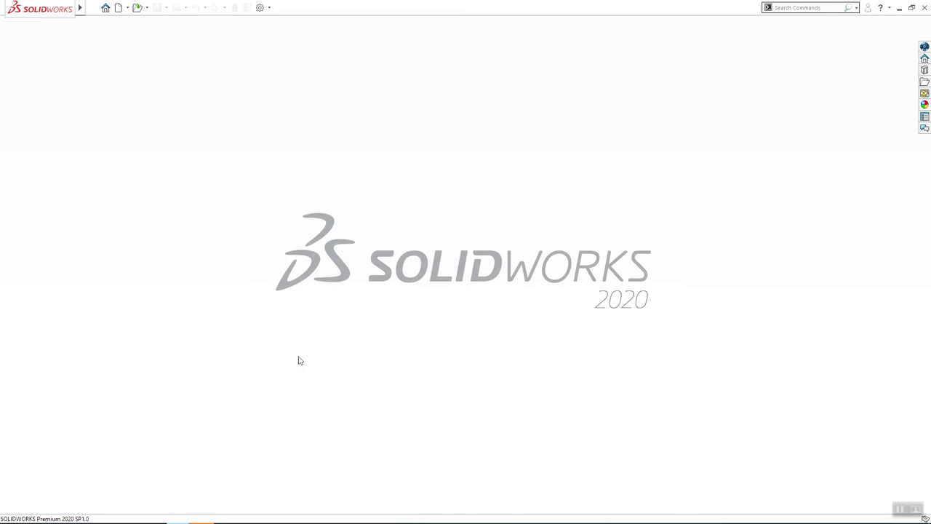
# Step: Create a new part and start a sketch on the Front Plane
pyautogui.click(117, 9)
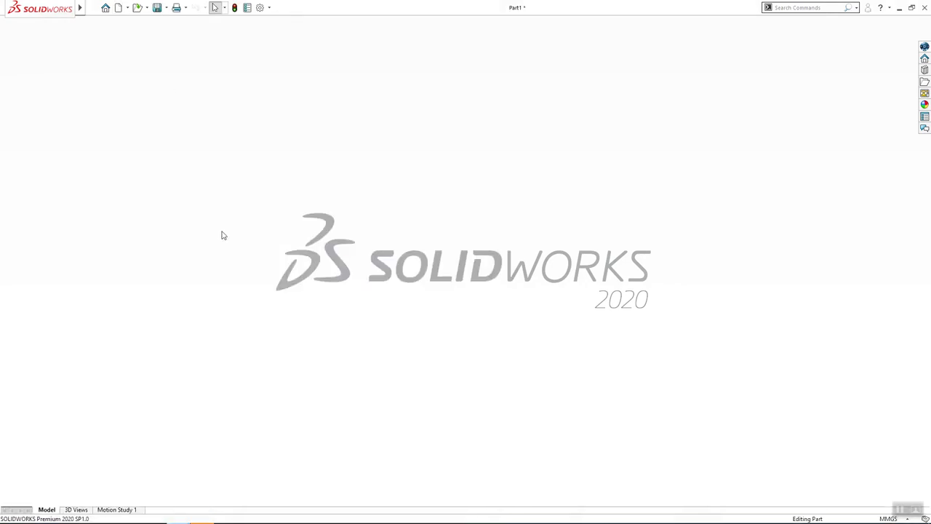
pyautogui.rightClick(34, 165)
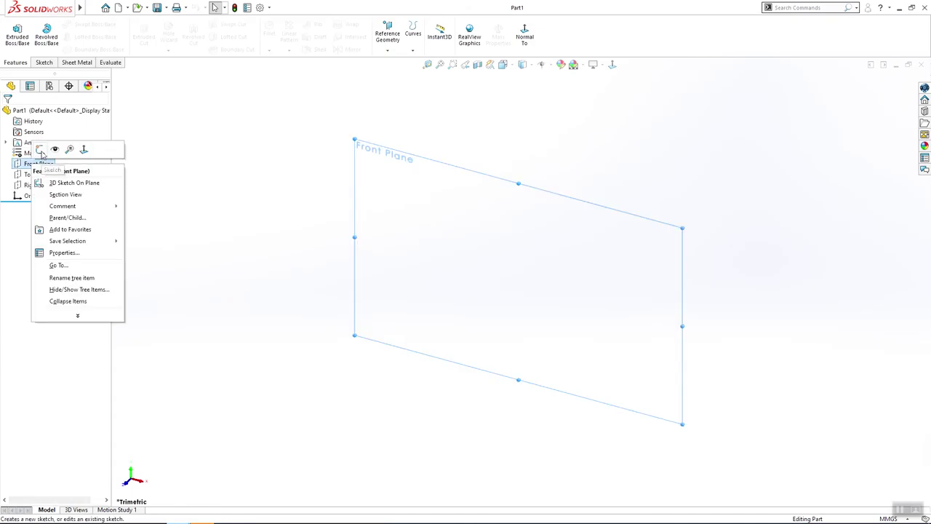
pyautogui.click(40, 152)
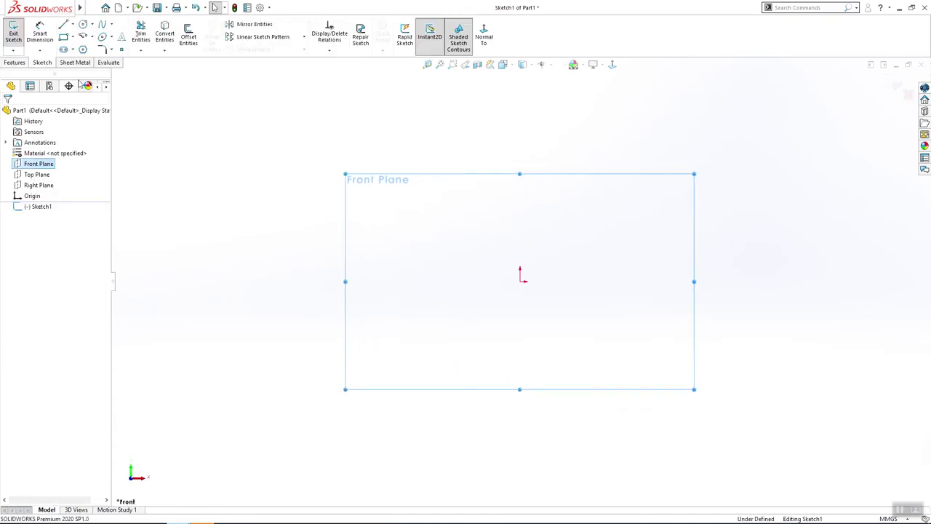
# Step: Sketch an upward-opening U profile of three connected lines around and below the origin, about 67 mm wide
pyautogui.click(64, 26)
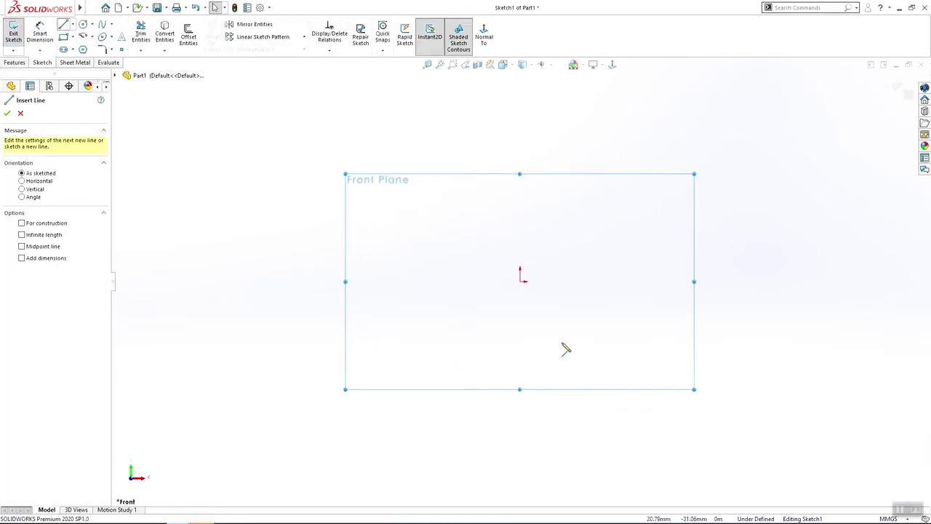
pyautogui.click(476, 286)
pyautogui.click(476, 370)
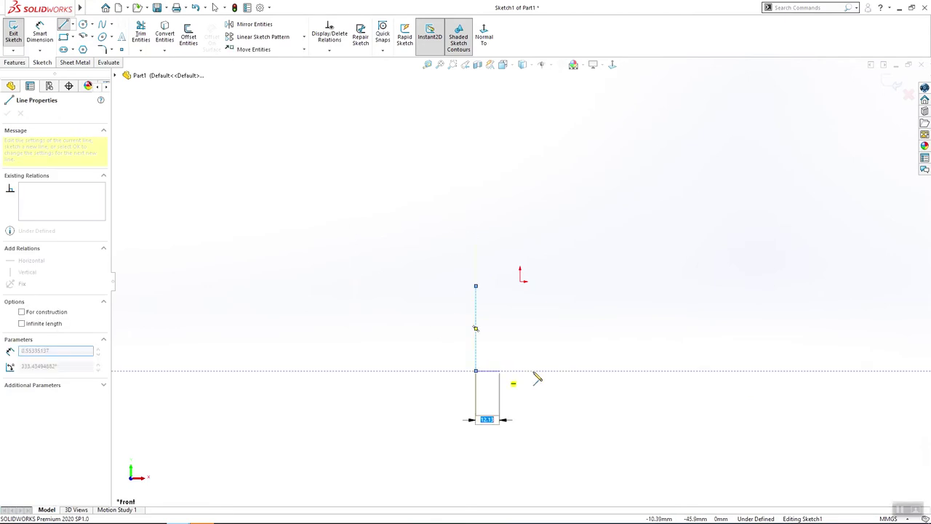
pyautogui.click(608, 370)
pyautogui.click(608, 283)
pyautogui.press('Escape')
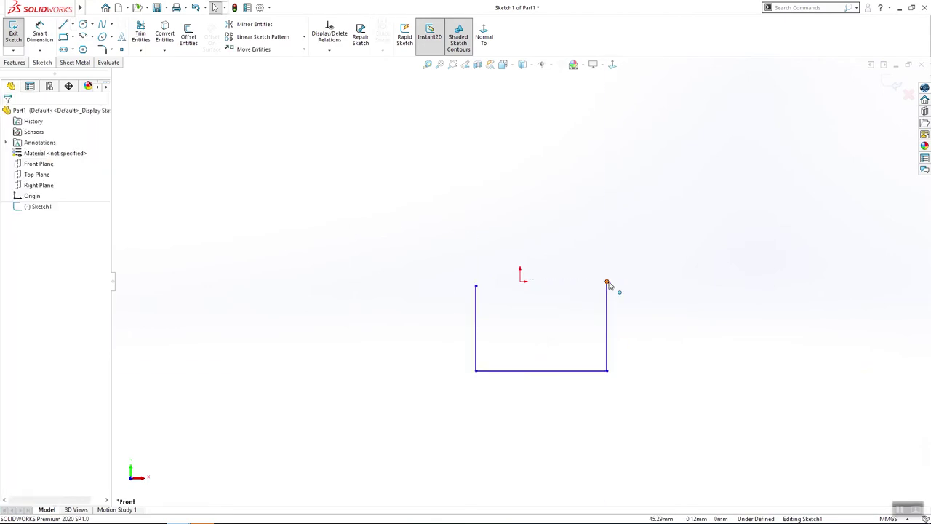
# Step: Add a horizontal relation between the two upper endpoints of the U profile and the origin
pyautogui.click(607, 283)
pyautogui.click(521, 280)
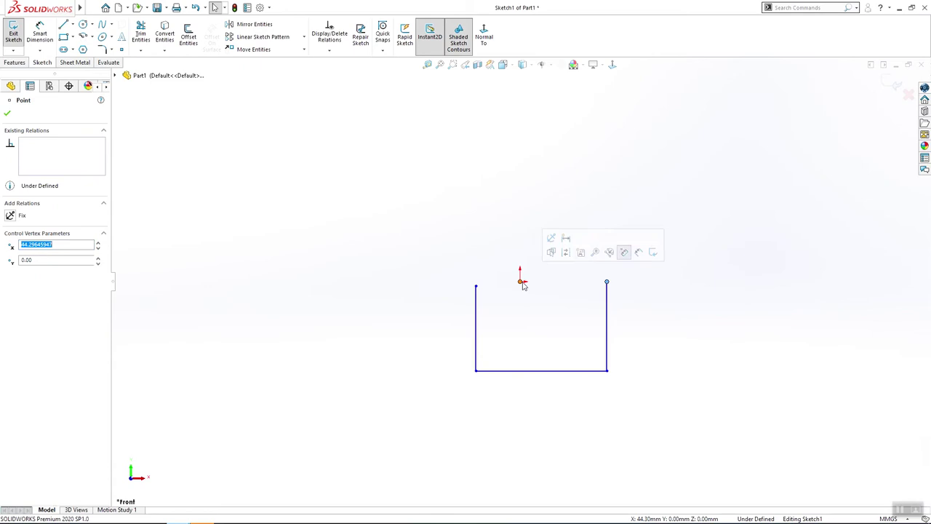
pyautogui.keyDown('ctrl'); pyautogui.click(476, 287); pyautogui.keyUp('ctrl')
pyautogui.keyDown('ctrl'); pyautogui.click(607, 282); pyautogui.keyUp('ctrl')
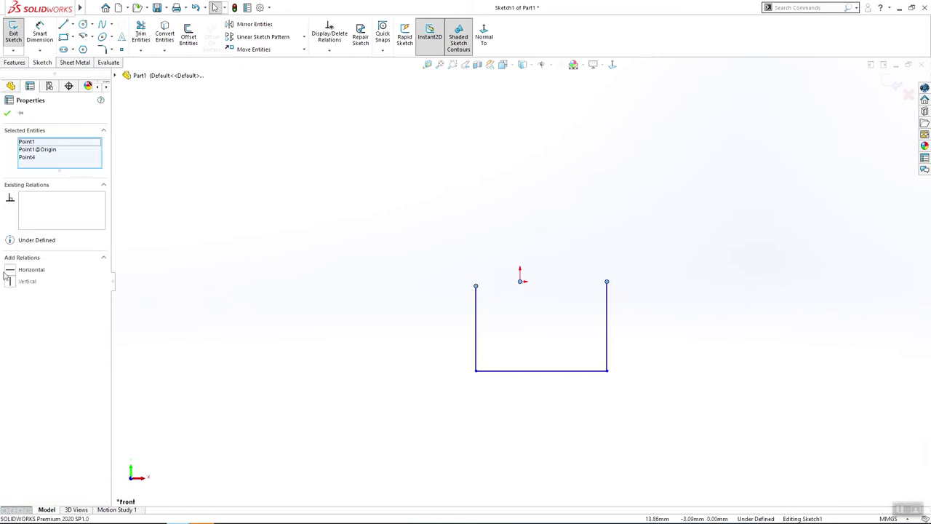
pyautogui.click(15, 270)
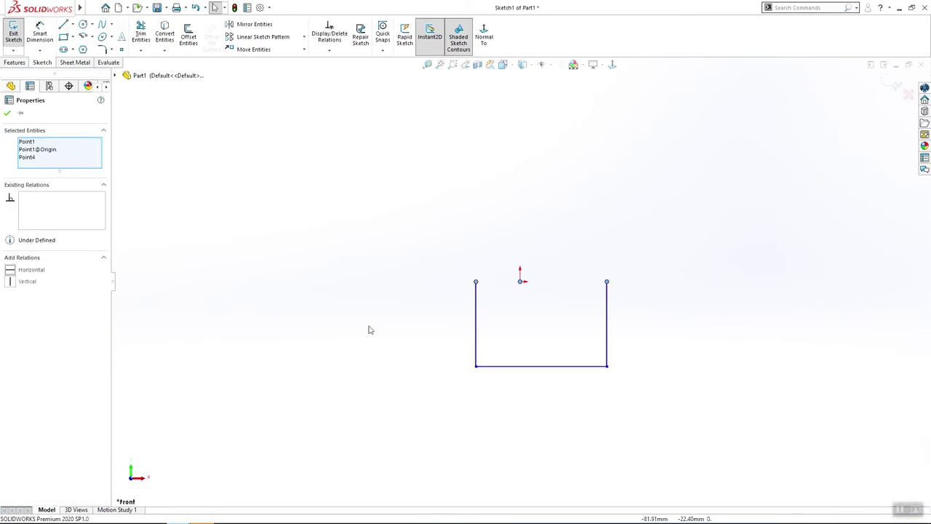
# Step: Add a vertical relation between the midpoint of the profile's bottom line and the origin
pyautogui.click(541, 367)
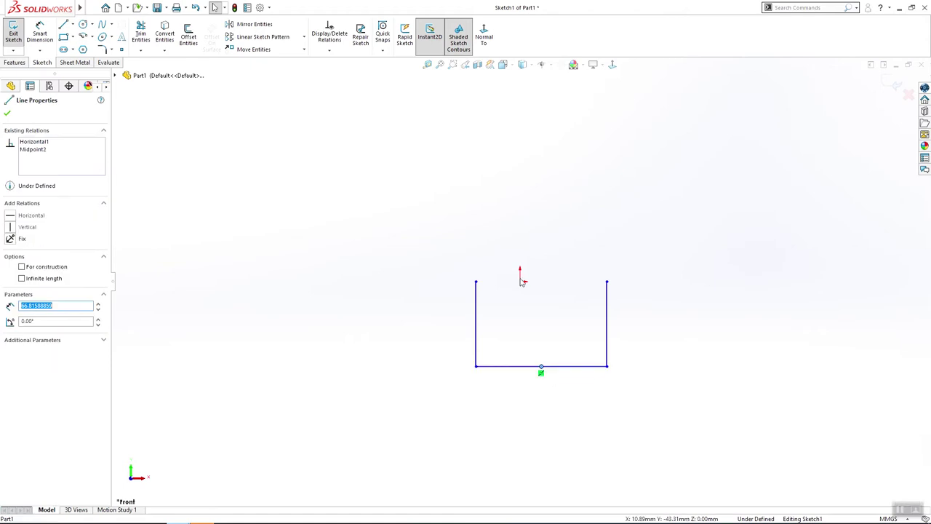
pyautogui.keyDown('ctrl'); pyautogui.click(521, 281); pyautogui.keyUp('ctrl')
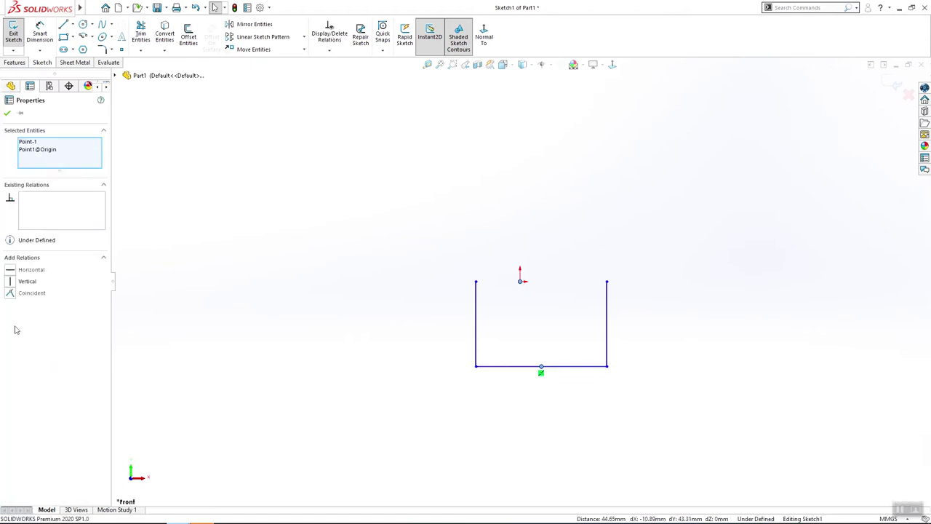
pyautogui.click(10, 284)
# Step: Dimension the U profile 15 mm wide between its vertical lines and 18 mm high
pyautogui.click(40, 36)
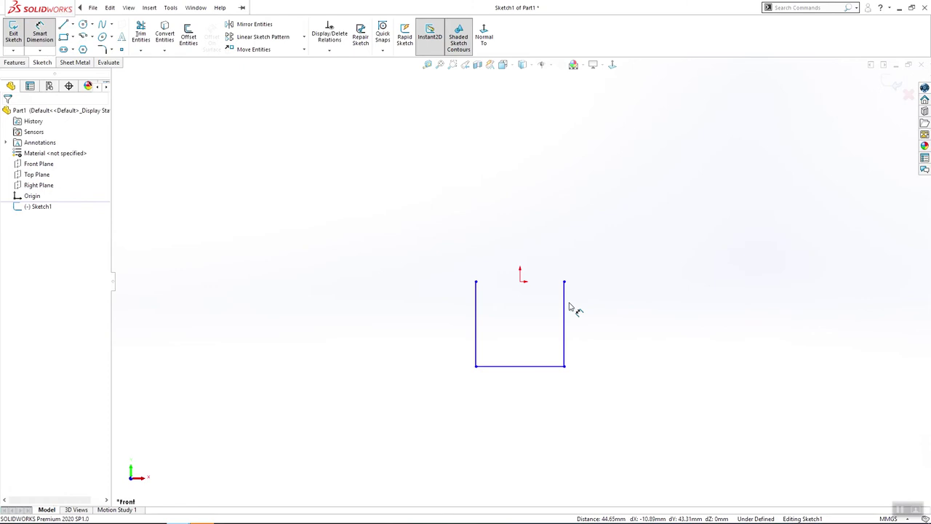
pyautogui.click(561, 326)
pyautogui.click(477, 332)
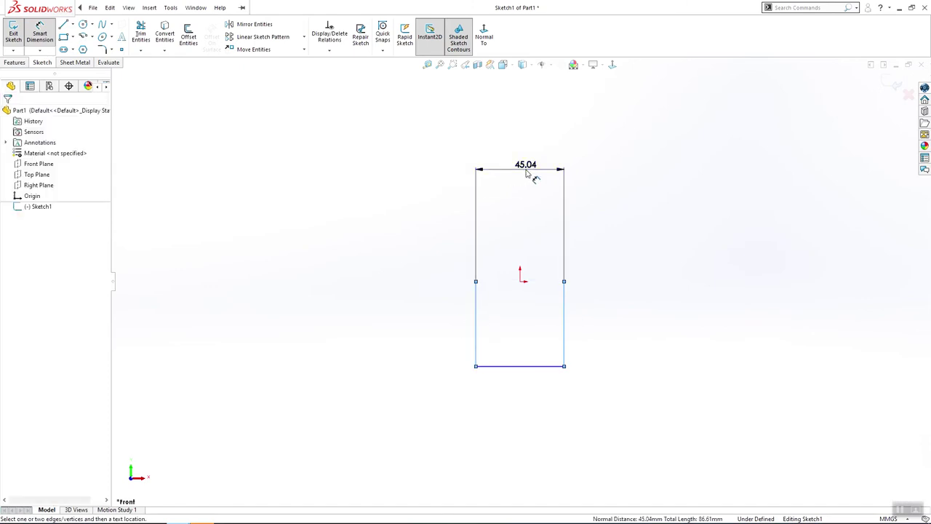
pyautogui.click(528, 169)
pyautogui.write('15')
pyautogui.press('Return')
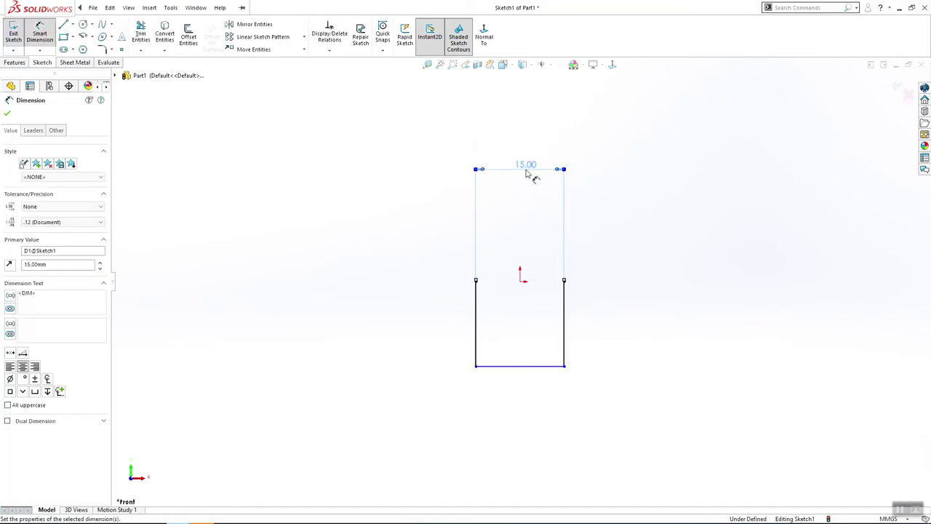
pyautogui.click(565, 302)
pyautogui.click(619, 320)
pyautogui.write('18')
pyautogui.press('Return')
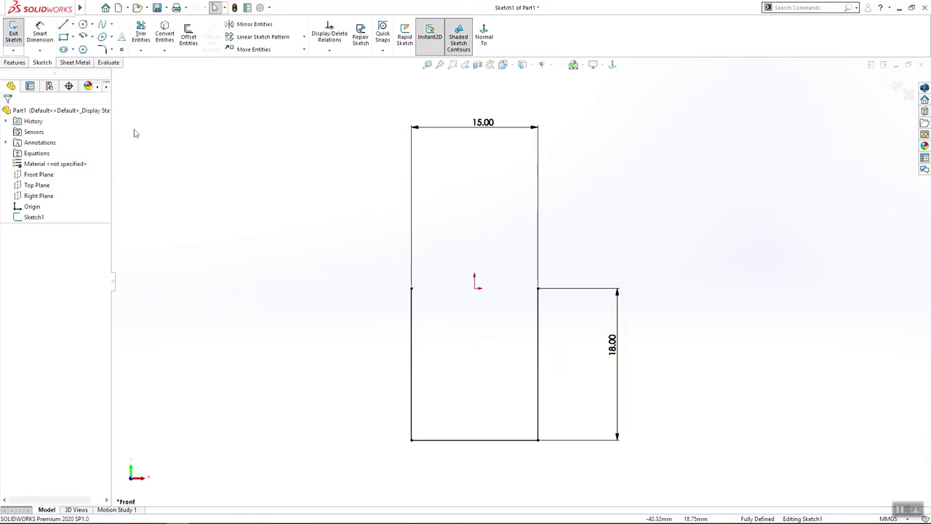
# Step: Start a sheet metal Base Flange from the U profile, extending 40 mm blind in both directions
pyautogui.click(75, 63)
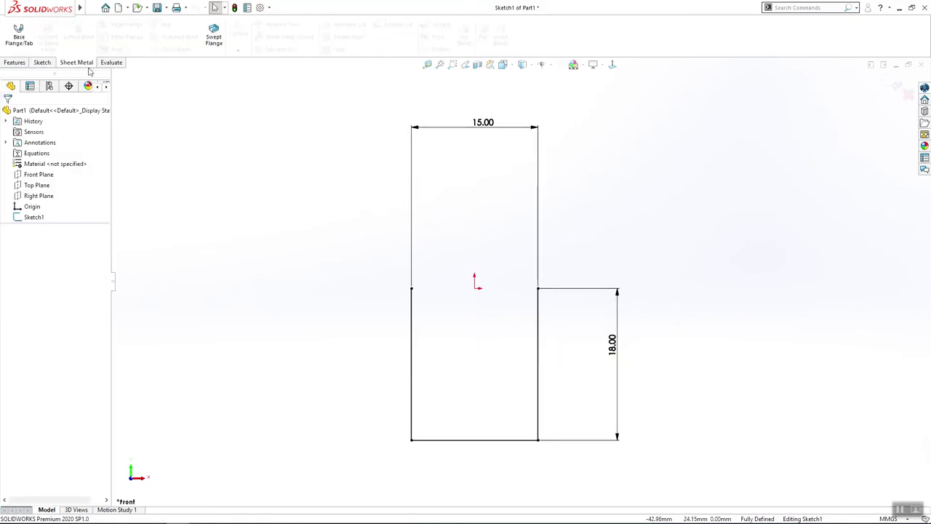
pyautogui.click(18, 37)
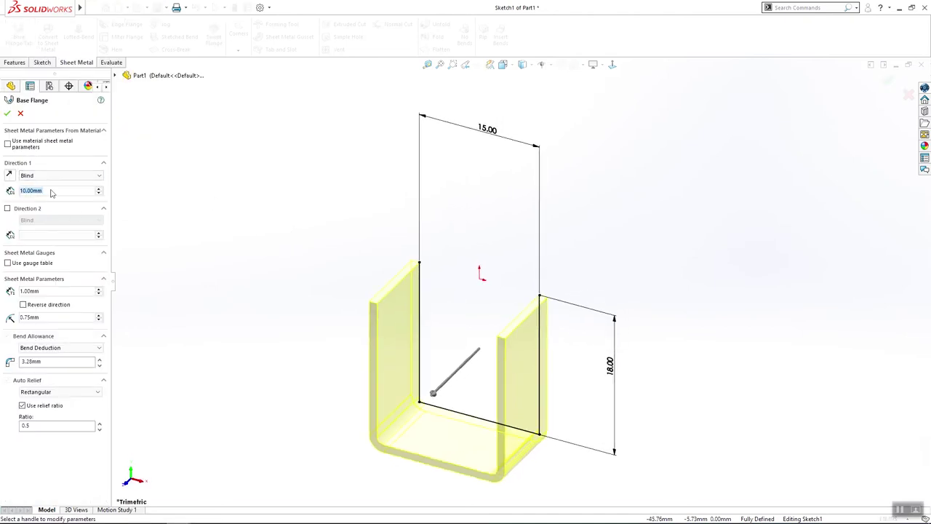
pyautogui.scroll(3, 52, 193)
pyautogui.scroll(4, 294, 342)
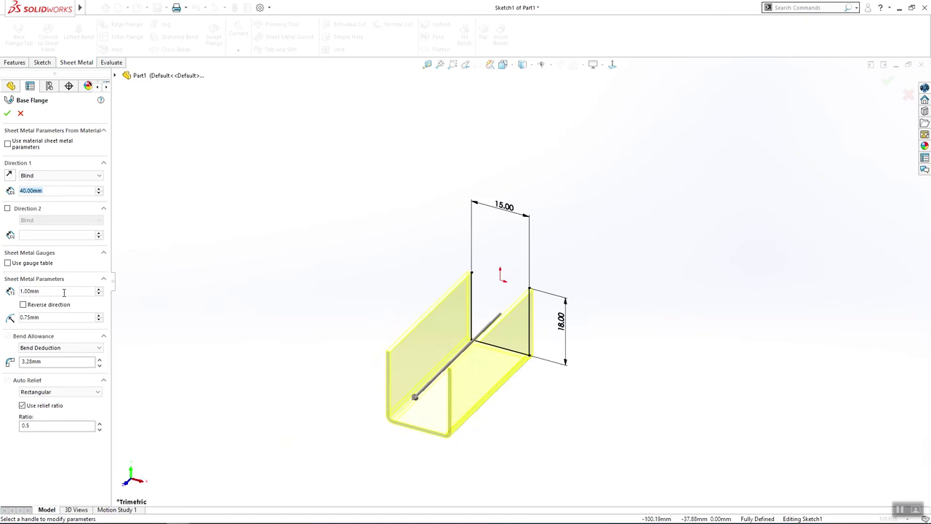
pyautogui.click(21, 209)
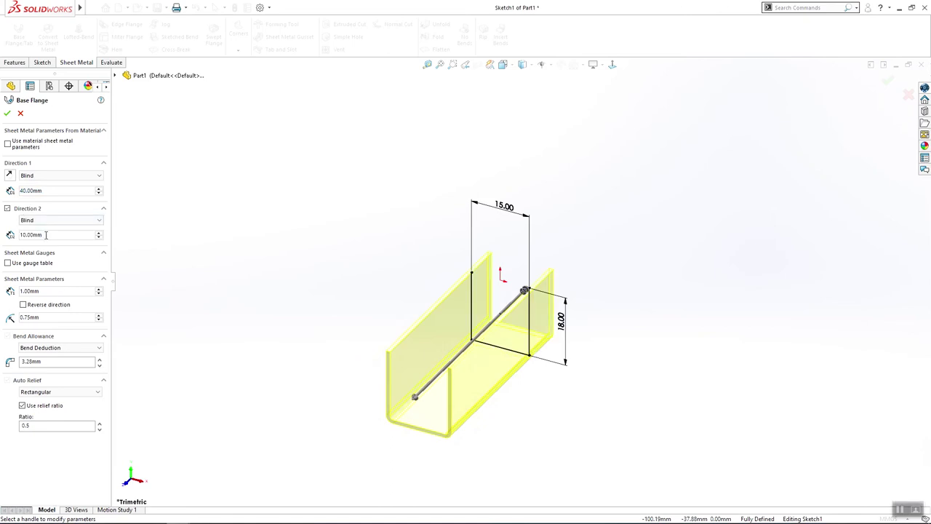
pyautogui.doubleClick(45, 235)
pyautogui.write('40')
pyautogui.press('Return')
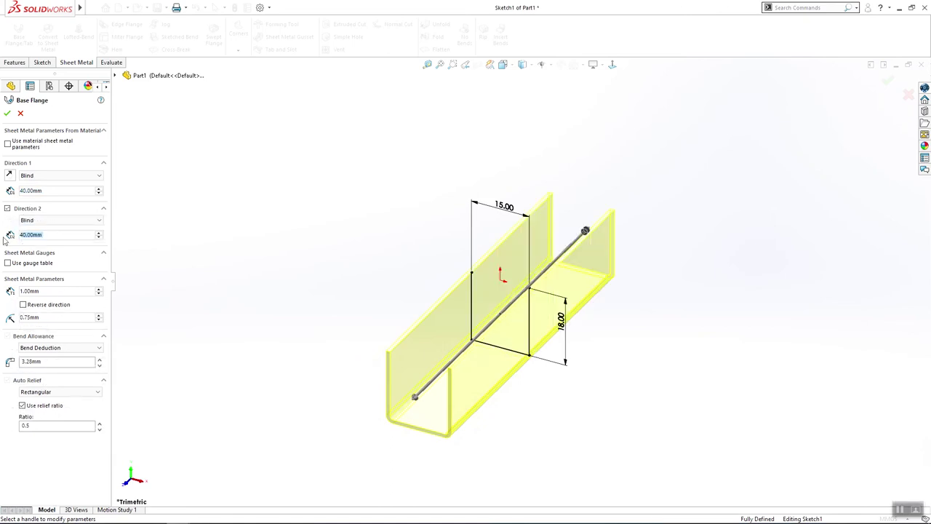
# Step: Try K-Factor as the base flange's bend allowance type and switch back to Bend Deduction
pyautogui.moveTo(487, 419); pyautogui.dragTo(644, 373, button='middle')
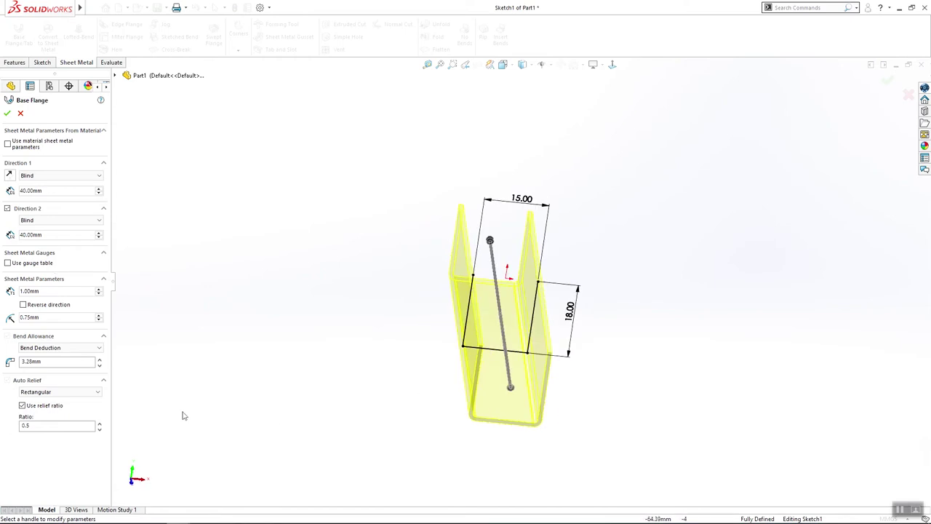
pyautogui.click(73, 349)
pyautogui.click(72, 357)
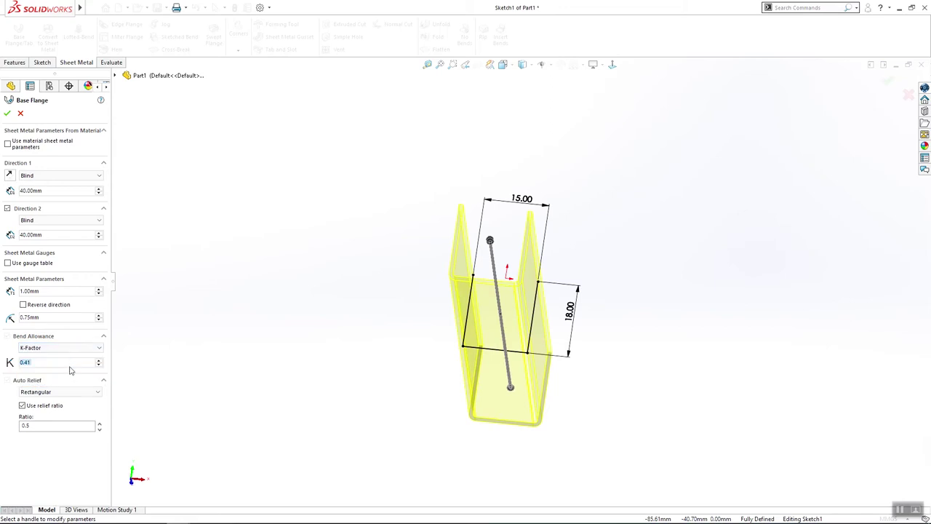
pyautogui.click(73, 349)
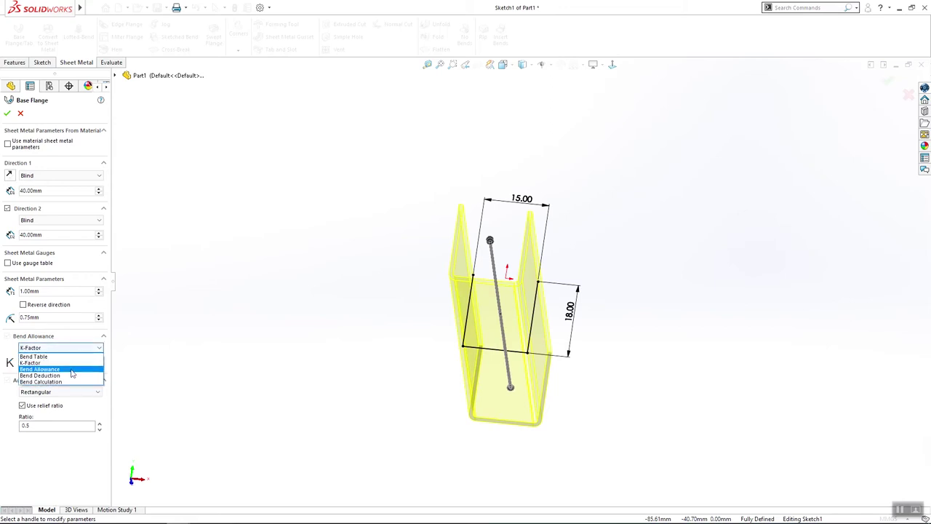
pyautogui.click(74, 375)
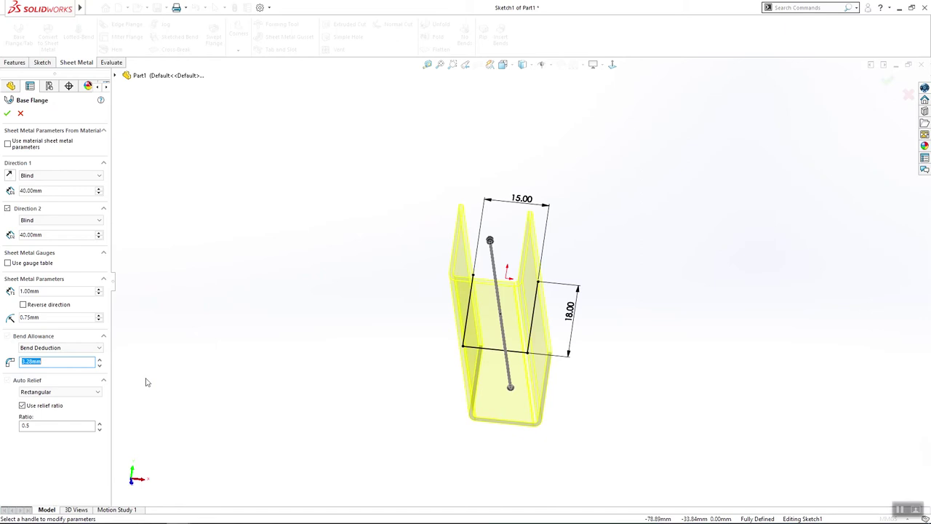
# Step: Reverse the sheet thickness direction so the material lies inside the U profile, and accept the base flange
pyautogui.moveTo(385, 454); pyautogui.dragTo(521, 352, button='middle')
pyautogui.scroll(-4, 502, 235)
pyautogui.press('space')
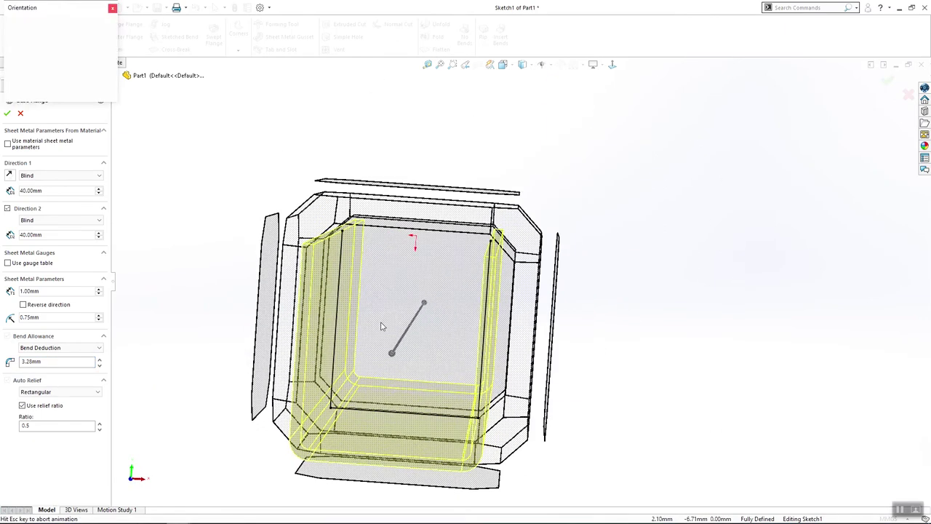
pyautogui.click(397, 330)
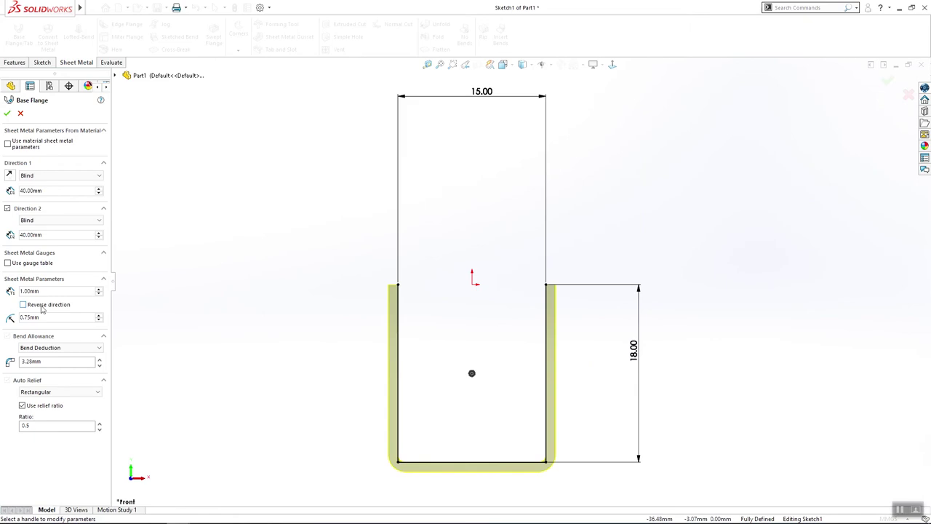
pyautogui.click(41, 309)
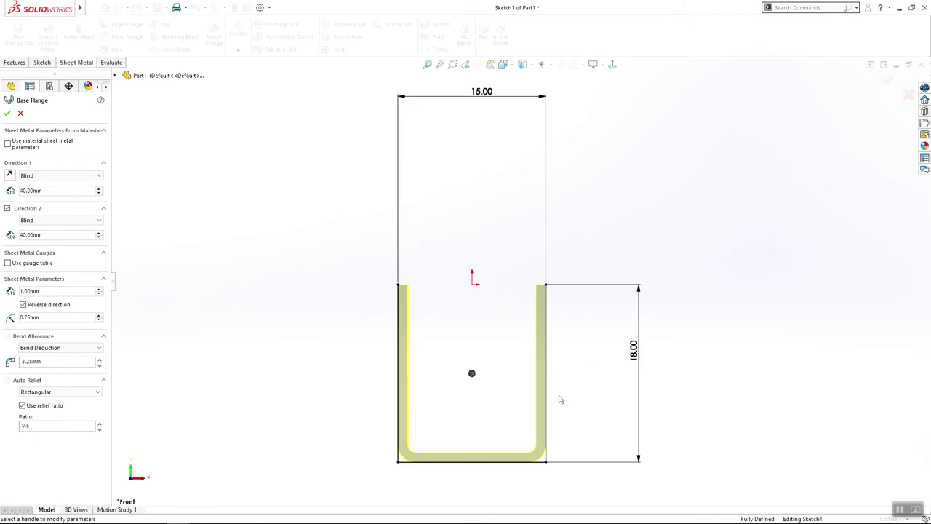
pyautogui.press('z')
pyautogui.moveTo(544, 332); pyautogui.dragTo(529, 375, button='middle')
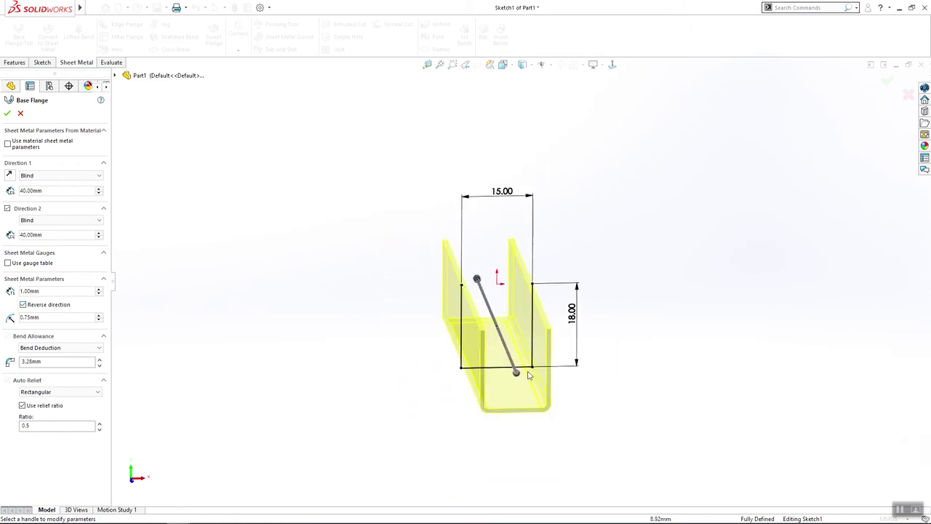
pyautogui.click(7, 114)
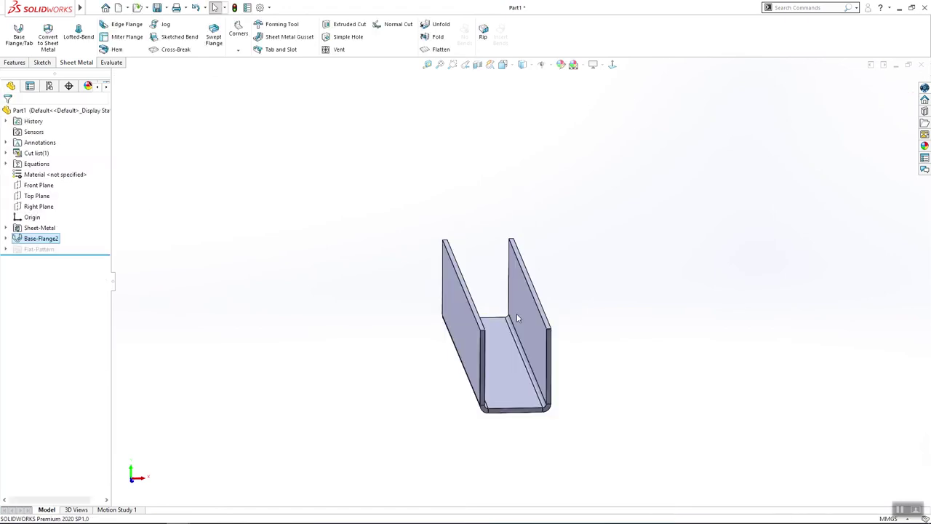
# Step: Start an Edge Flange on the bottom edge at one open end of the channel, with a 45° flange angle
pyautogui.moveTo(662, 398); pyautogui.dragTo(683, 319, button='middle')
pyautogui.scroll(2, 620, 201)
pyautogui.scroll(-2, 620, 200)
pyautogui.click(126, 25)
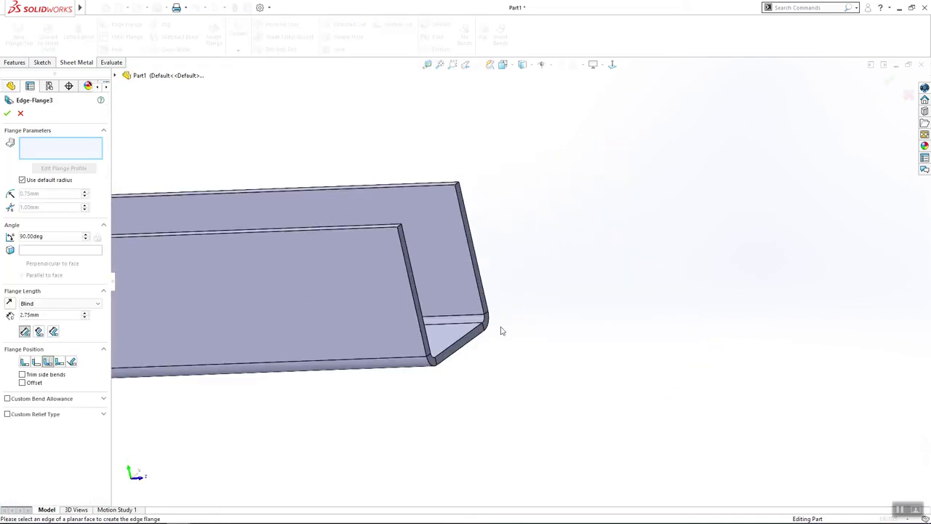
pyautogui.click(468, 337)
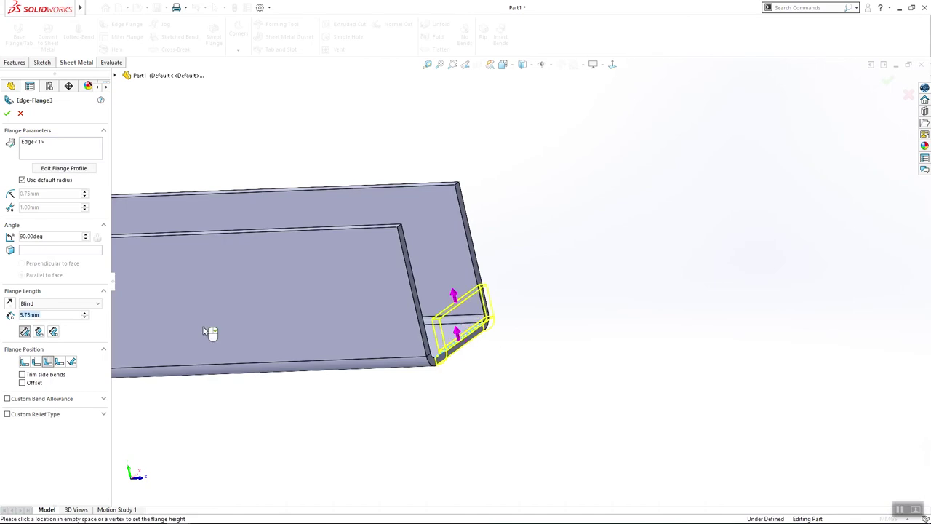
pyautogui.write('45')
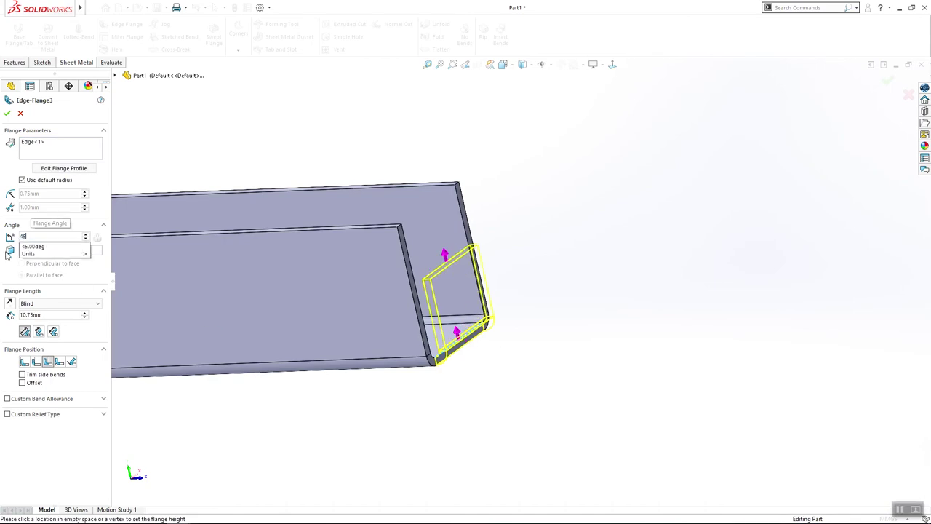
pyautogui.press('Return')
# Step: Set the edge flange's length to 2 mm, measured from the inner virtual sharp
pyautogui.click(36, 315)
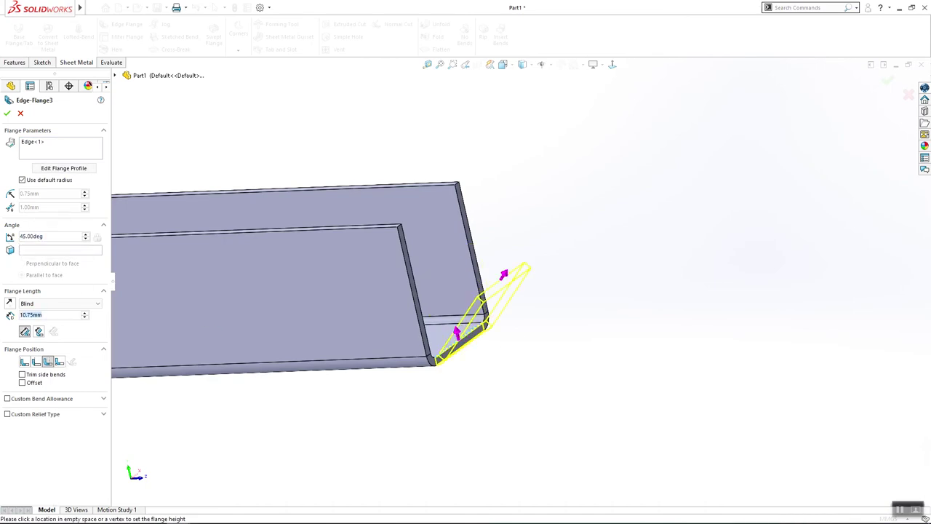
pyautogui.write('2')
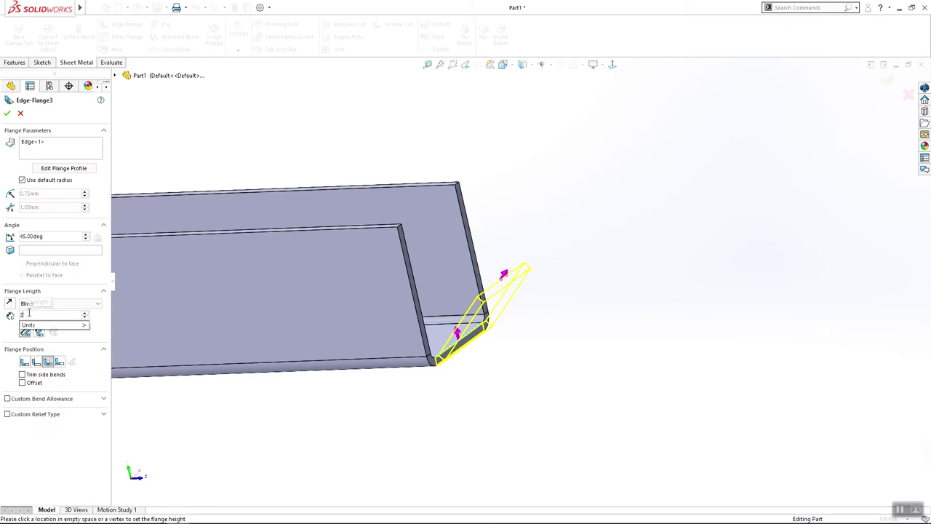
pyautogui.press('Return')
pyautogui.scroll(-4, 371, 332)
pyautogui.moveTo(566, 381); pyautogui.dragTo(594, 405, button='middle')
pyautogui.click(40, 333)
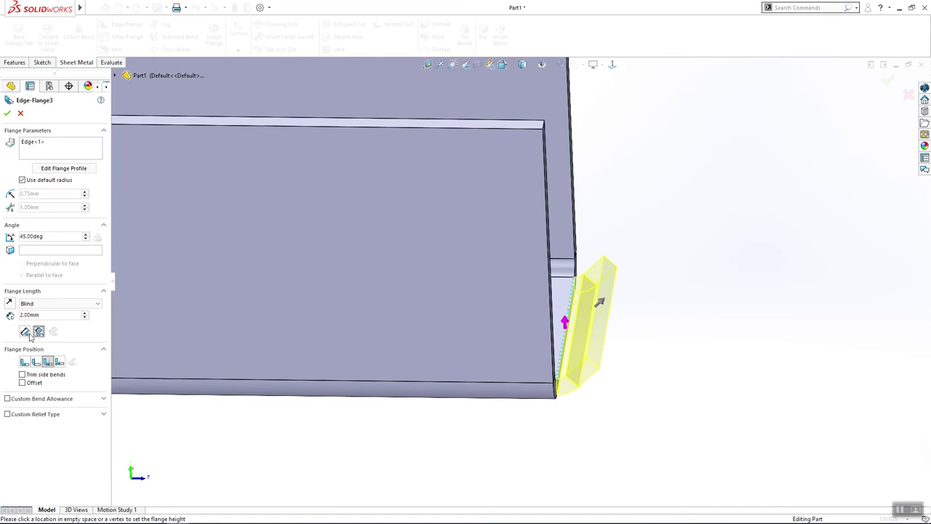
pyautogui.click(28, 334)
pyautogui.click(39, 332)
pyautogui.moveTo(640, 305); pyautogui.dragTo(648, 276, button='middle')
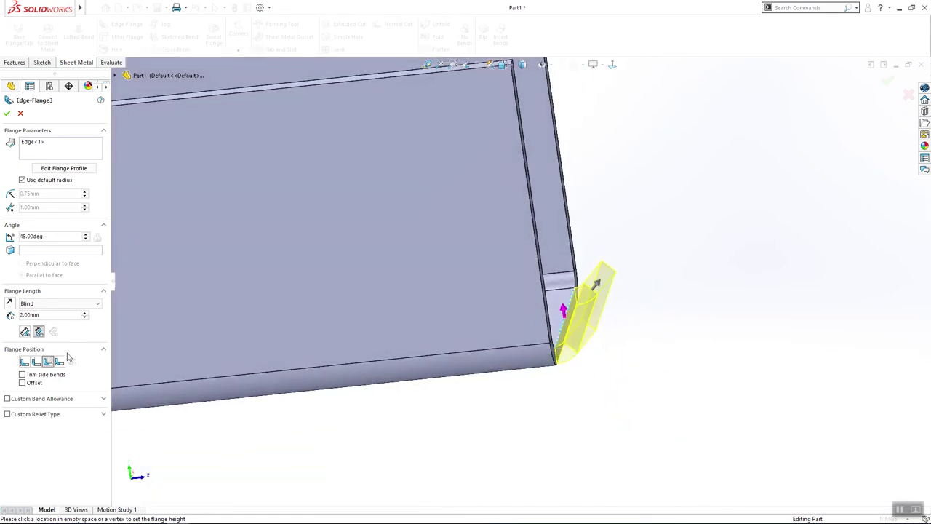
# Step: Try Material Inside and Material Outside as the flange position, switch back to Bend Outside, and accept the edge flange
pyautogui.click(25, 362)
pyautogui.click(36, 364)
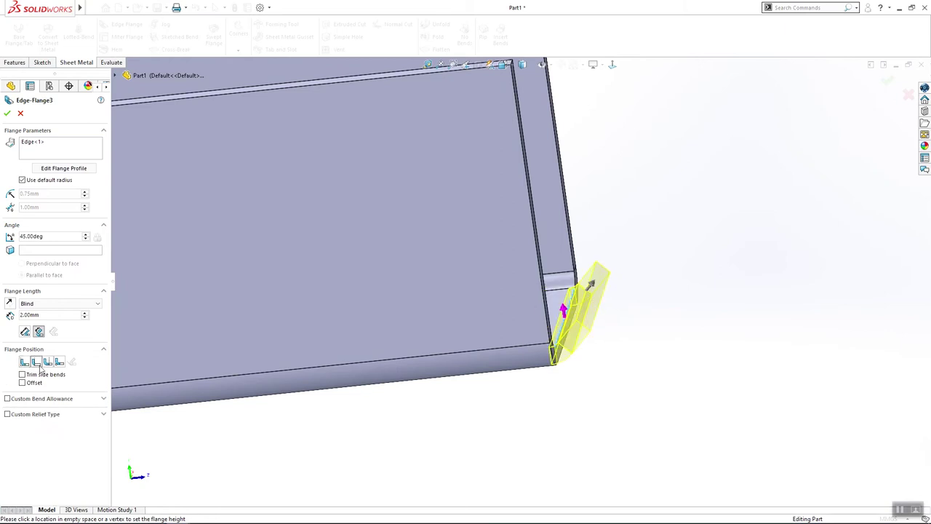
pyautogui.click(47, 365)
pyautogui.moveTo(615, 320); pyautogui.dragTo(614, 376, button='middle')
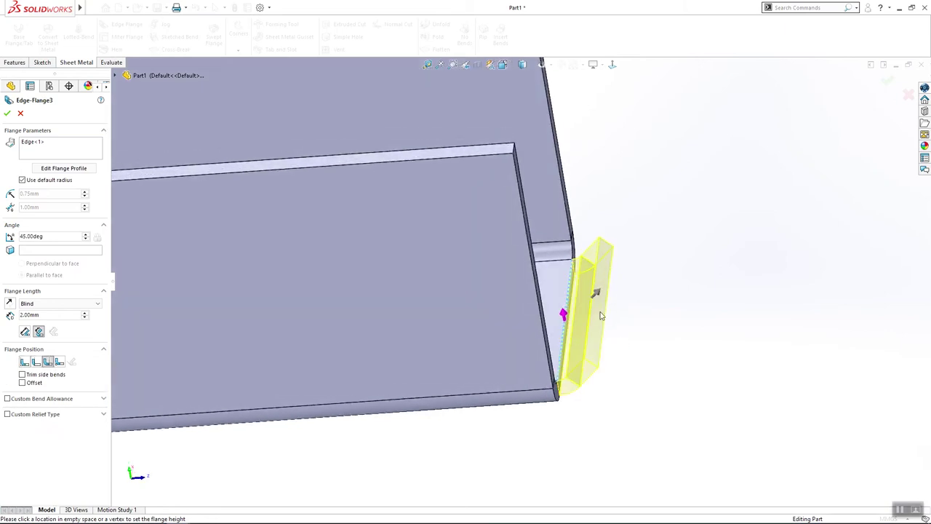
pyautogui.click(7, 113)
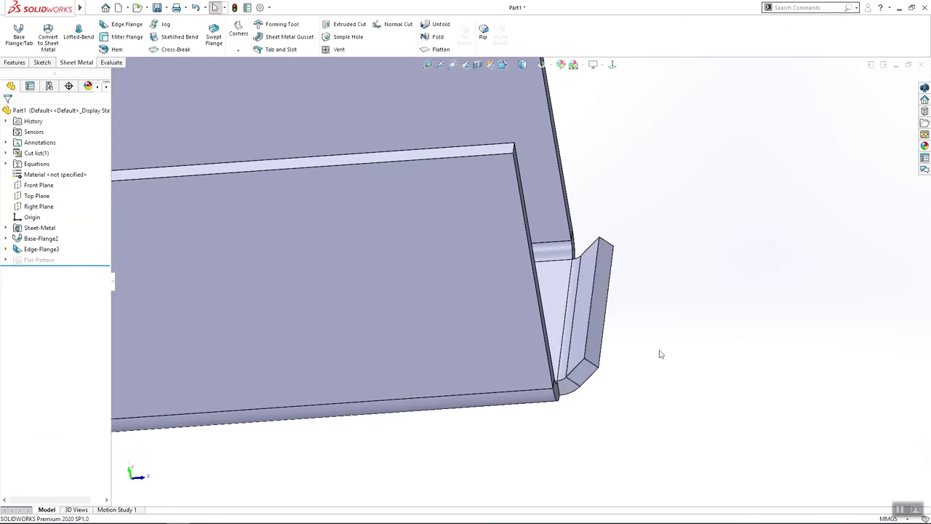
# Step: Add a 4 mm Edge Flange at 45° on the angled flange's free end, bending outward away from the channel
pyautogui.click(127, 25)
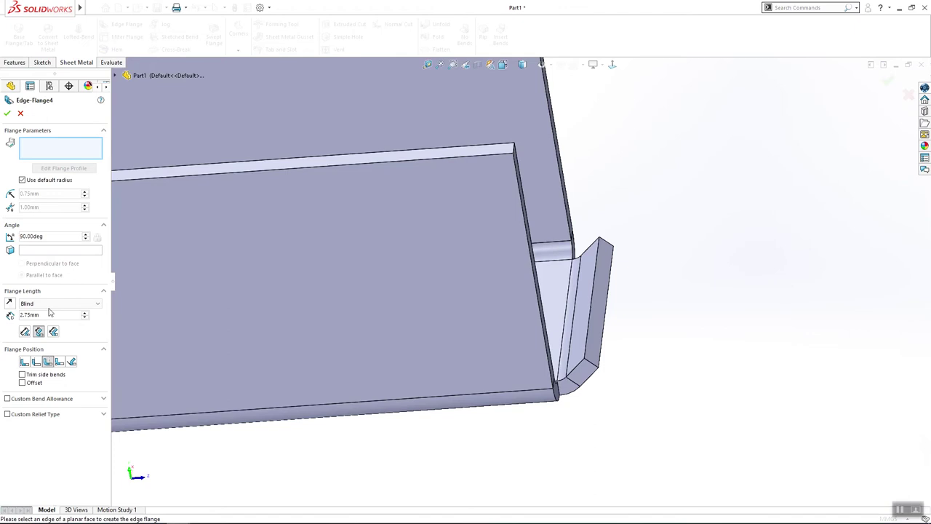
pyautogui.click(593, 315)
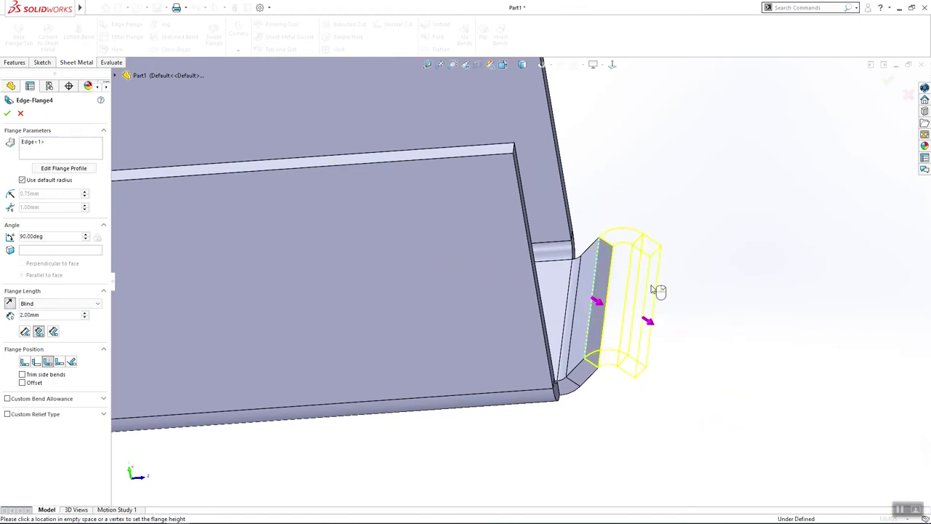
pyautogui.write('45')
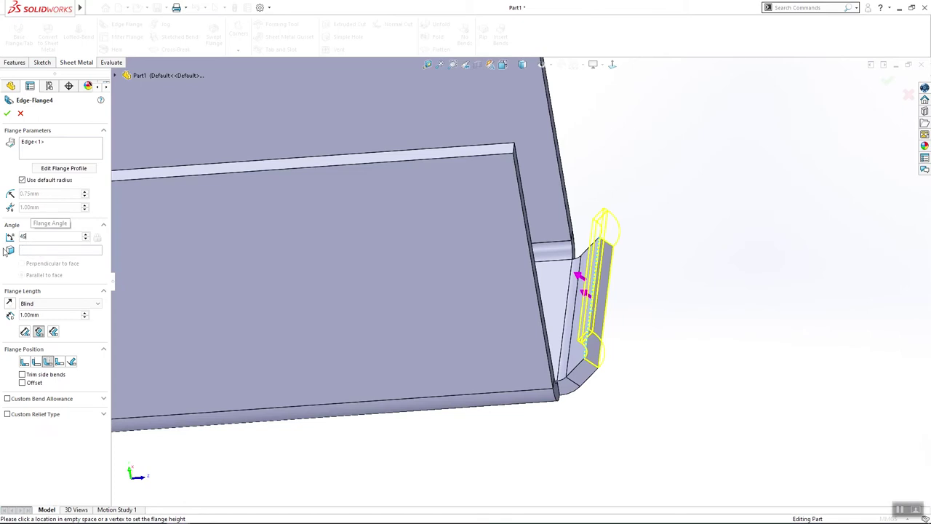
pyautogui.press('Return')
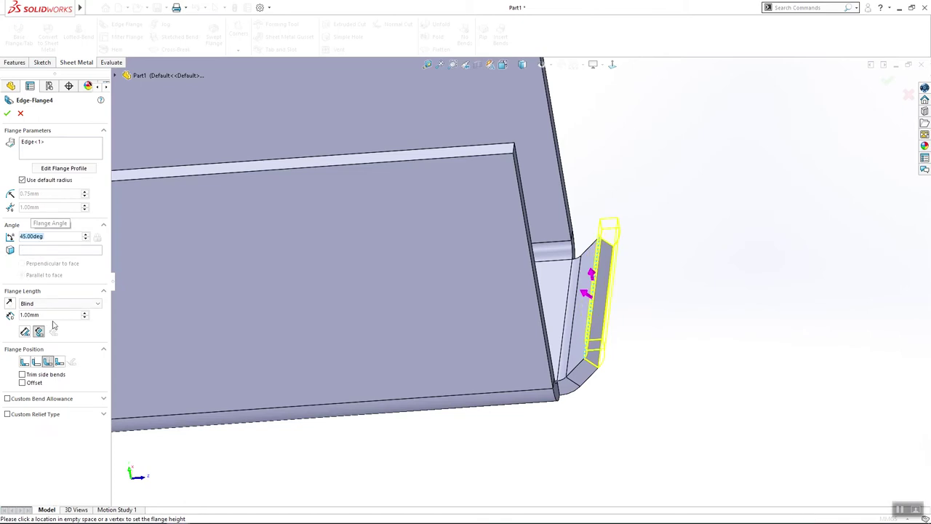
pyautogui.write('4')
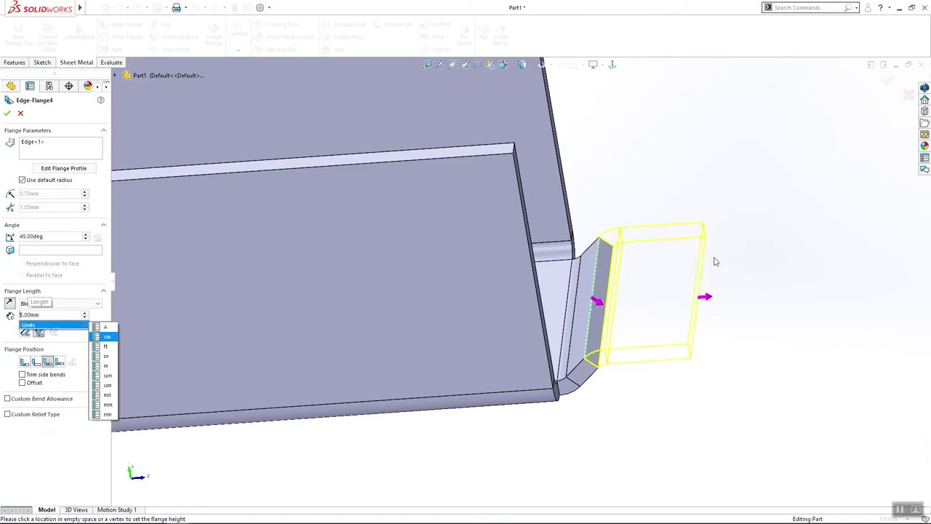
pyautogui.press('Return')
pyautogui.click(7, 115)
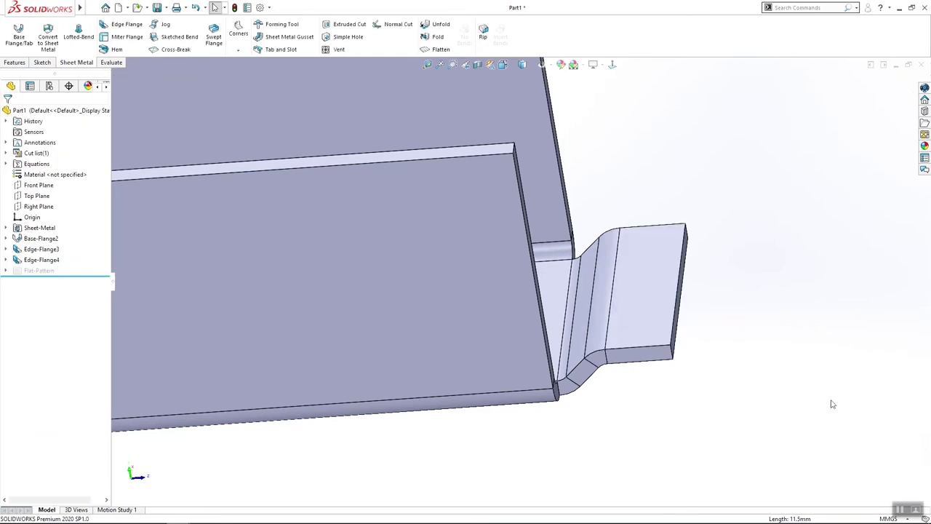
# Step: Start a 2 mm radius Fillet and select only the short thickness edge at one outer corner of the end tab
pyautogui.scroll(5, 609, 444)
pyautogui.moveTo(563, 397); pyautogui.dragTo(472, 322, button='middle')
pyautogui.click(14, 61)
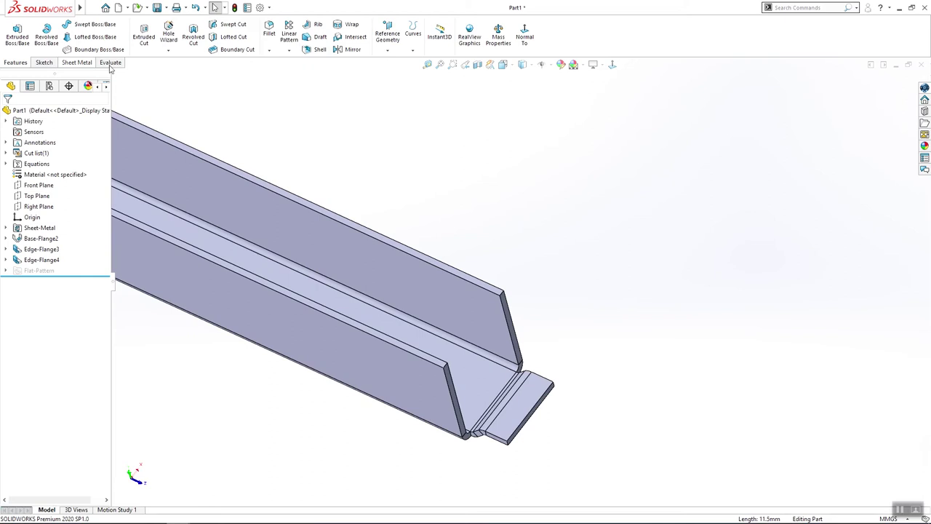
pyautogui.click(268, 32)
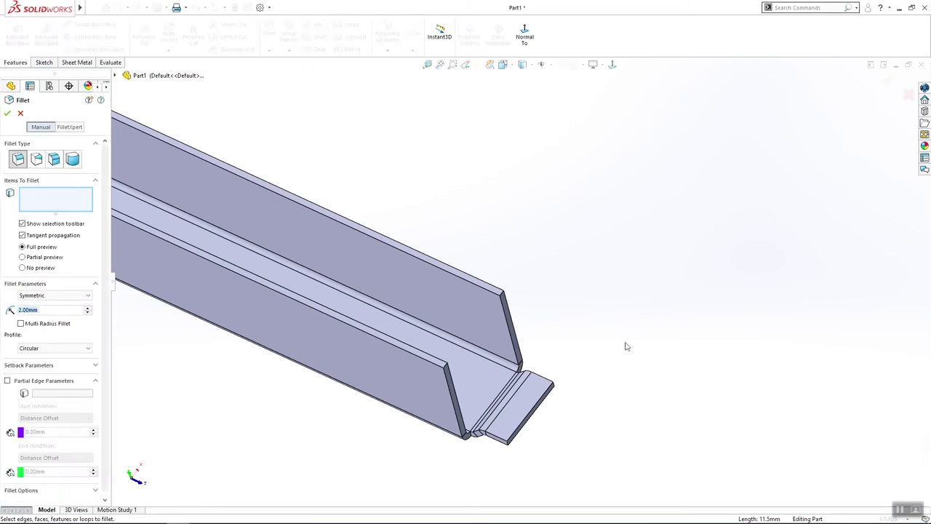
pyautogui.scroll(4, 553, 422)
pyautogui.scroll(-5, 527, 401)
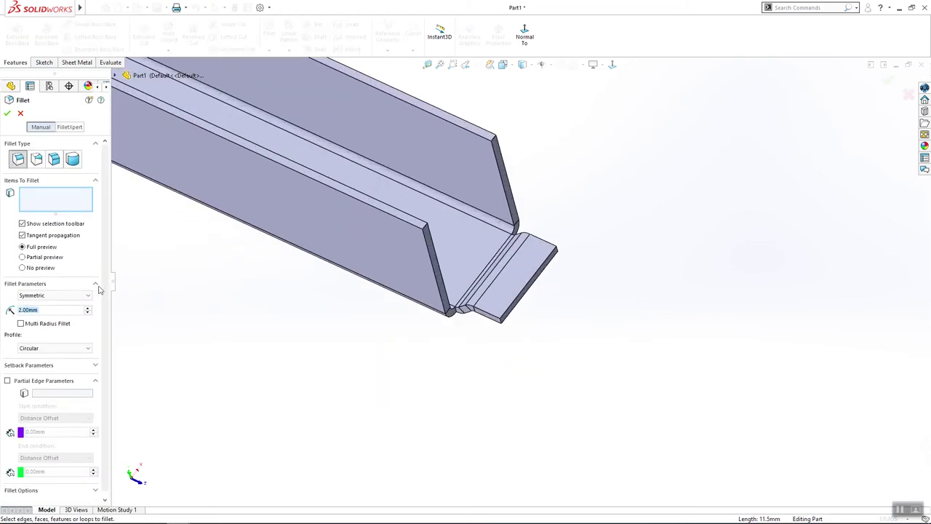
pyautogui.click(497, 320)
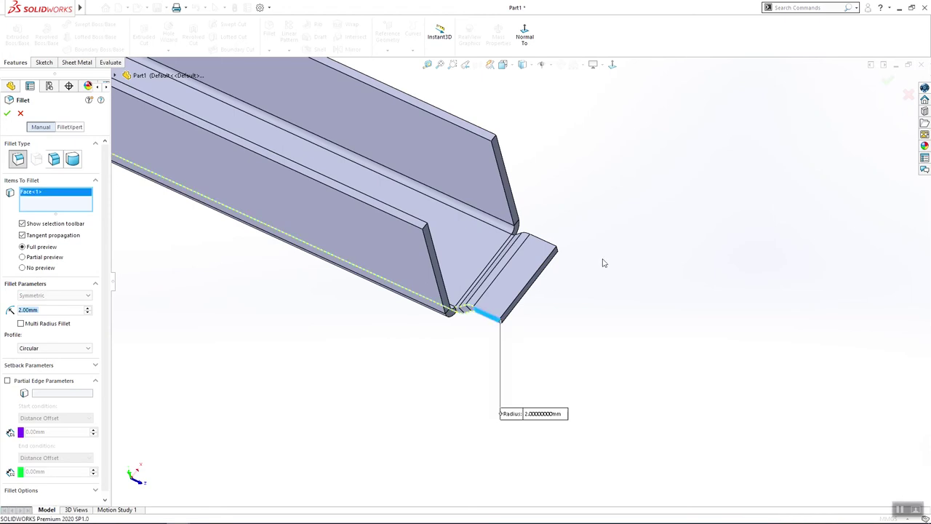
pyautogui.moveTo(603, 263)
pyautogui.mouseDown(button='middle')
pyautogui.moveTo(546, 304)
pyautogui.moveTo(606, 245)
pyautogui.moveTo(598, 251)
pyautogui.mouseUp(button='middle')
pyautogui.click(516, 333)
pyautogui.scroll(-3, 516, 334)
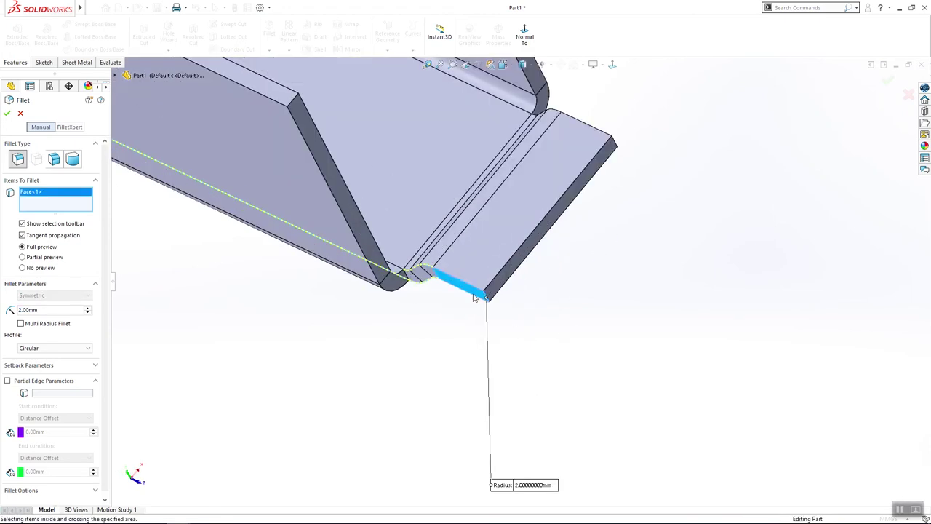
pyautogui.click(474, 295)
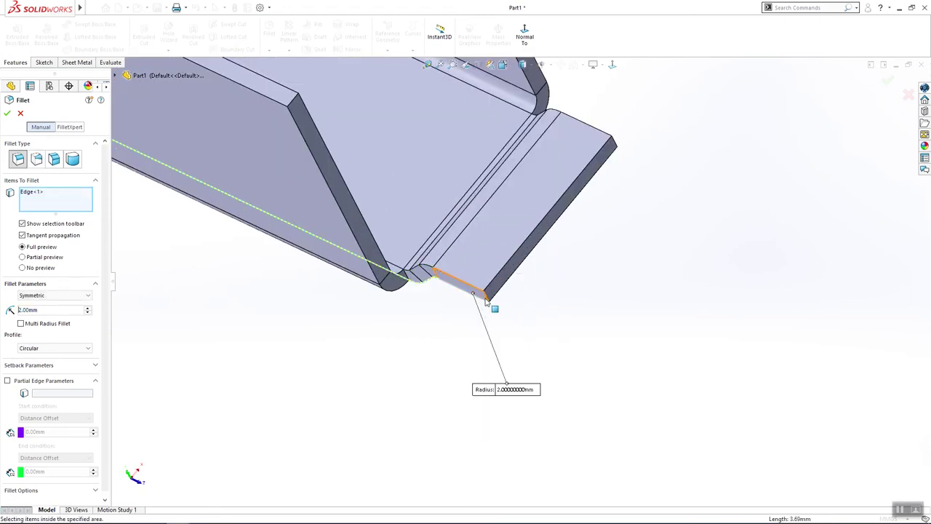
pyautogui.click(486, 308)
pyautogui.click(23, 192)
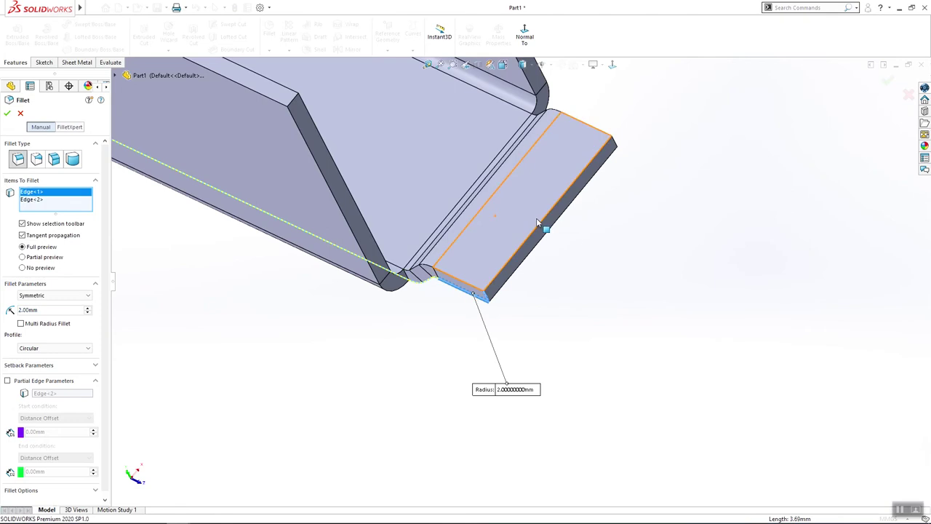
pyautogui.press('Delete')
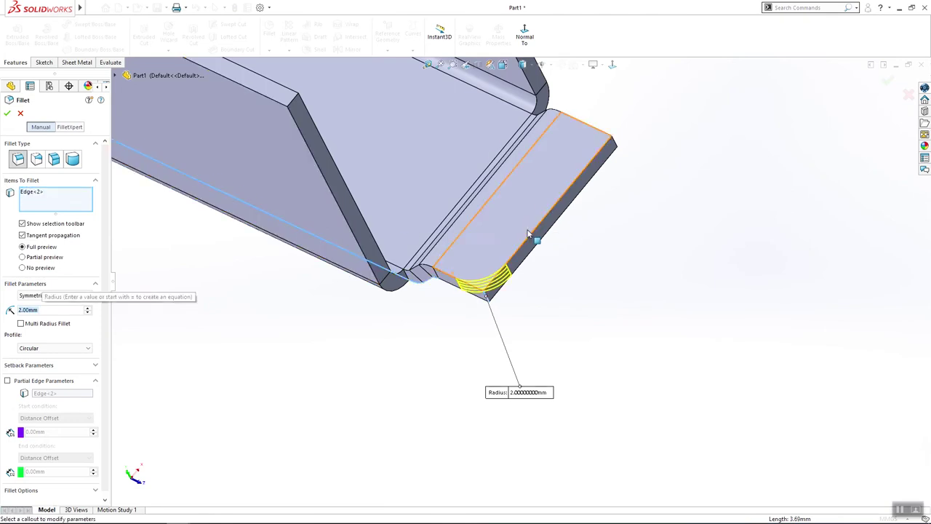
# Step: Add the end tab's opposite outer corner edge to the fillet and accept it
pyautogui.moveTo(536, 235); pyautogui.dragTo(500, 279, button='middle')
pyautogui.click(598, 158)
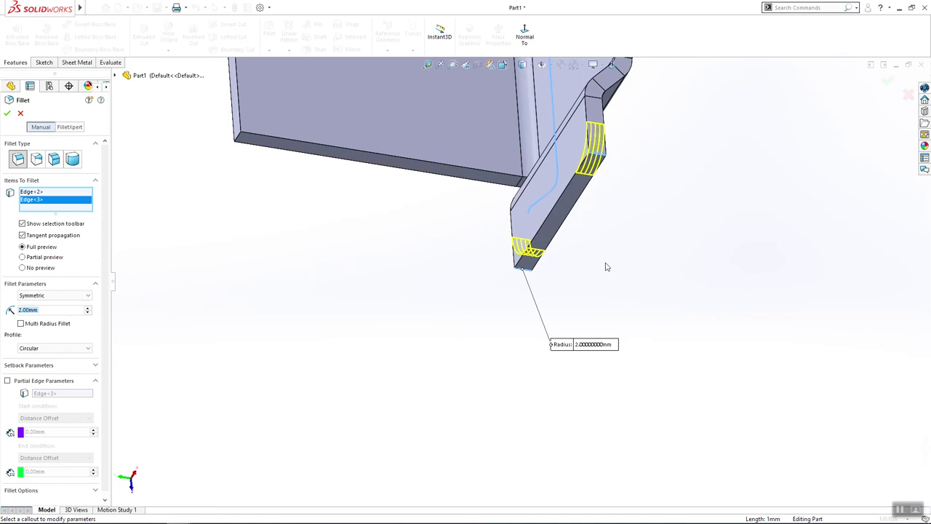
pyautogui.moveTo(598, 157); pyautogui.dragTo(716, 204, button='middle')
pyautogui.click(10, 115)
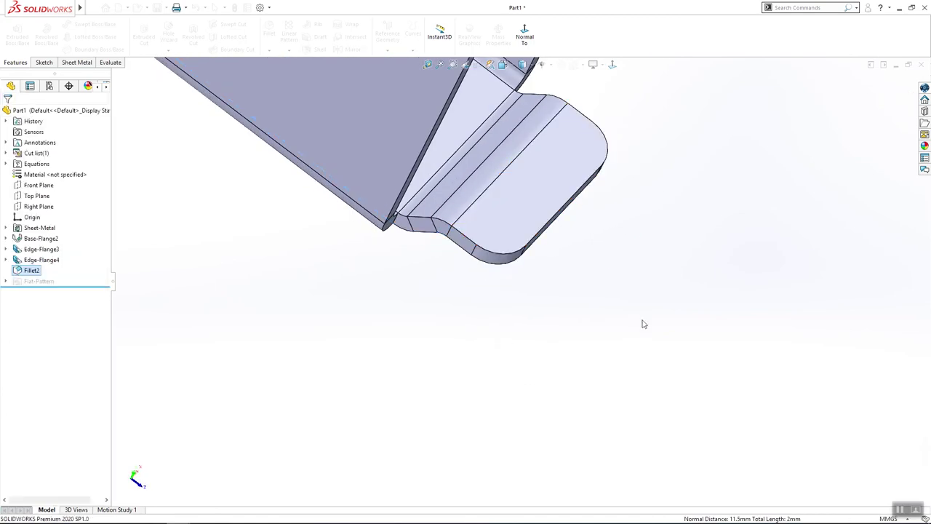
# Step: Start a new sketch on the outer bottom face of the channel's base, viewed normal to it
pyautogui.scroll(4, 576, 305)
pyautogui.click(576, 305)
pyautogui.moveTo(539, 254); pyautogui.dragTo(548, 198, button='middle')
pyautogui.scroll(4, 533, 287)
pyautogui.moveTo(532, 287); pyautogui.dragTo(559, 452, button='middle')
pyautogui.click(42, 63)
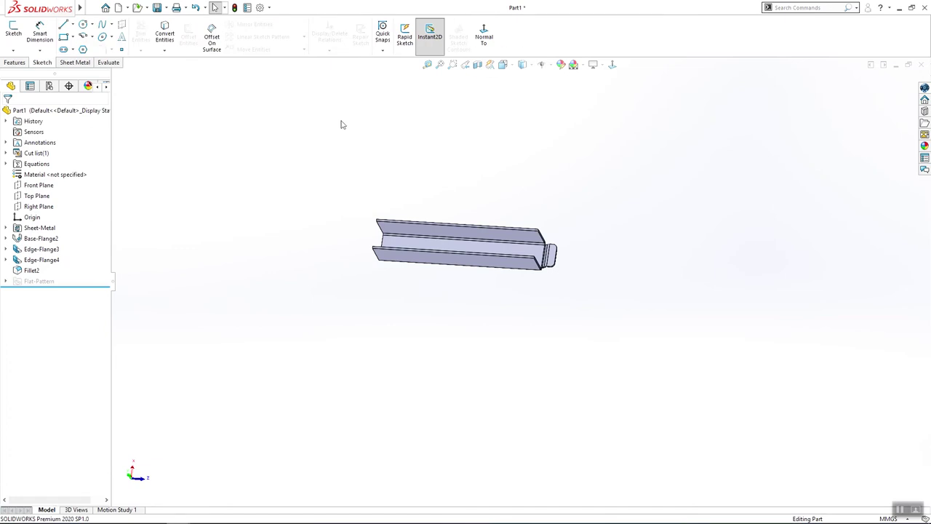
pyautogui.moveTo(383, 211); pyautogui.dragTo(442, 184, button='middle')
pyautogui.press('space')
pyautogui.click(417, 288)
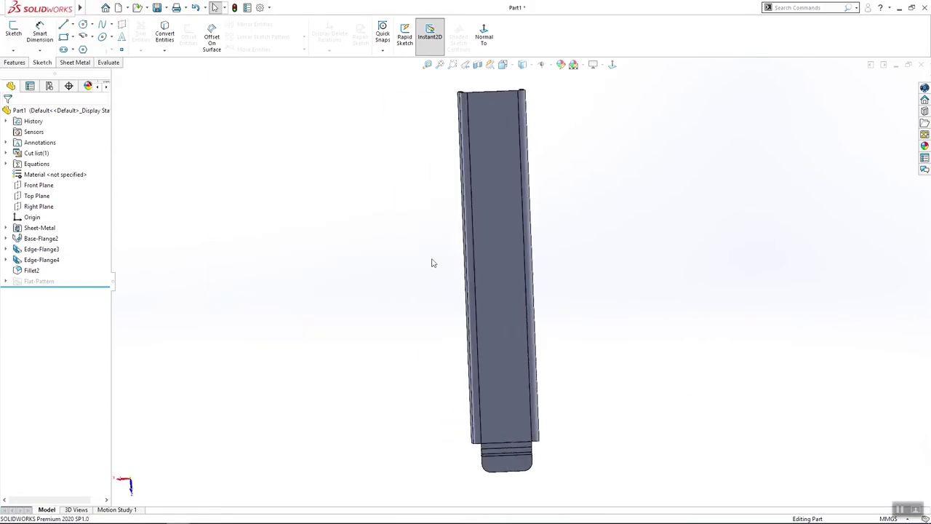
pyautogui.click(522, 149)
pyautogui.click(13, 32)
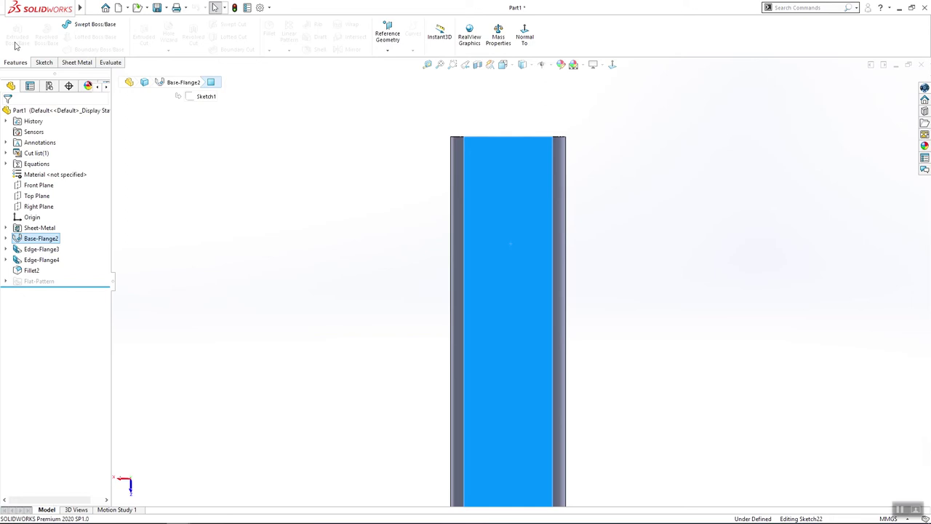
# Step: Sketch a tapered profile near the end opposite the tab: two sloping lines from the base's bend lines, joined by an arc of about 3 mm radius
pyautogui.click(63, 24)
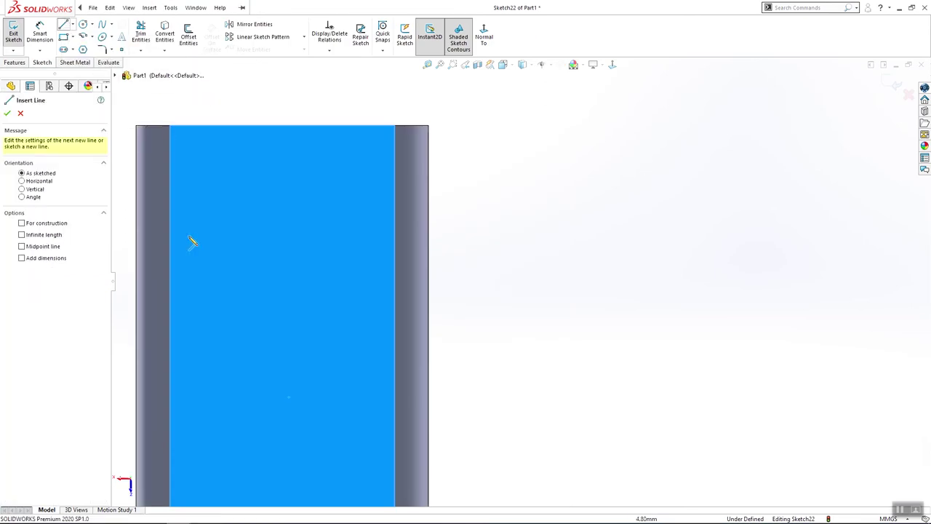
pyautogui.click(172, 321)
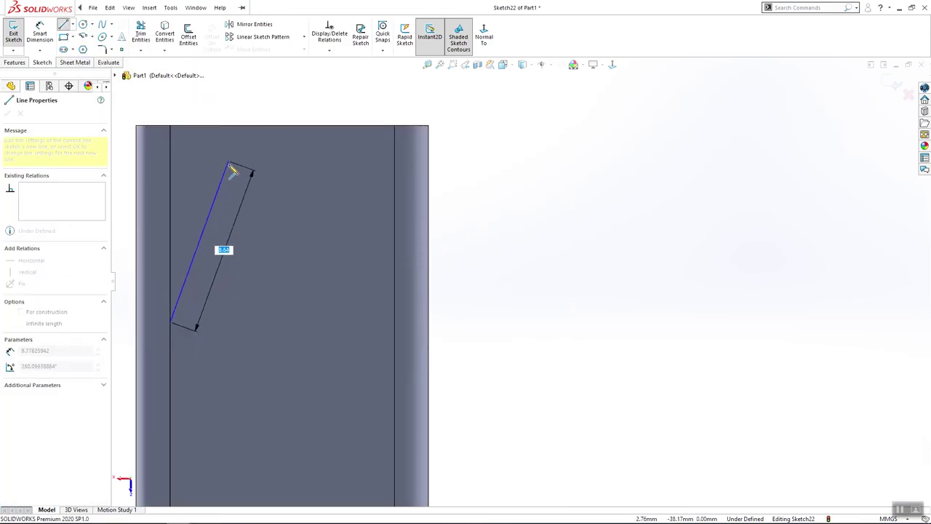
pyautogui.click(232, 169)
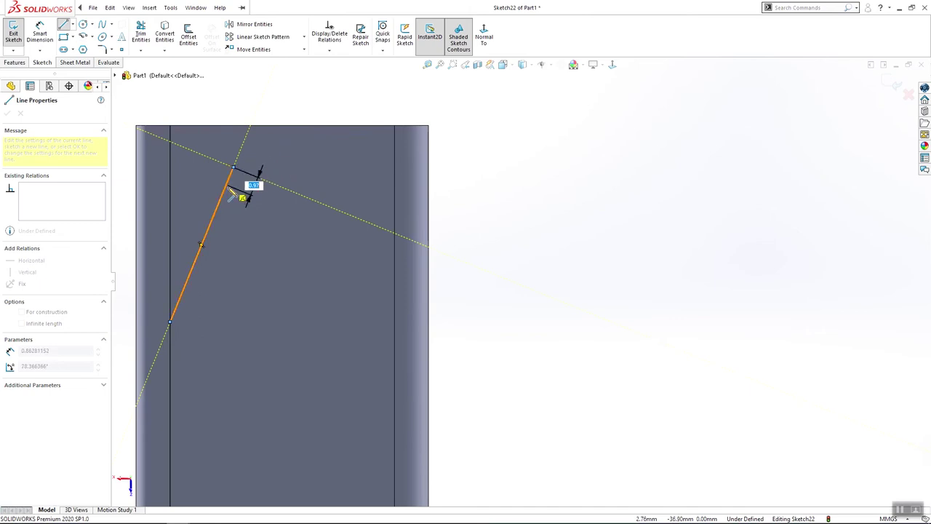
pyautogui.moveTo(232, 169)
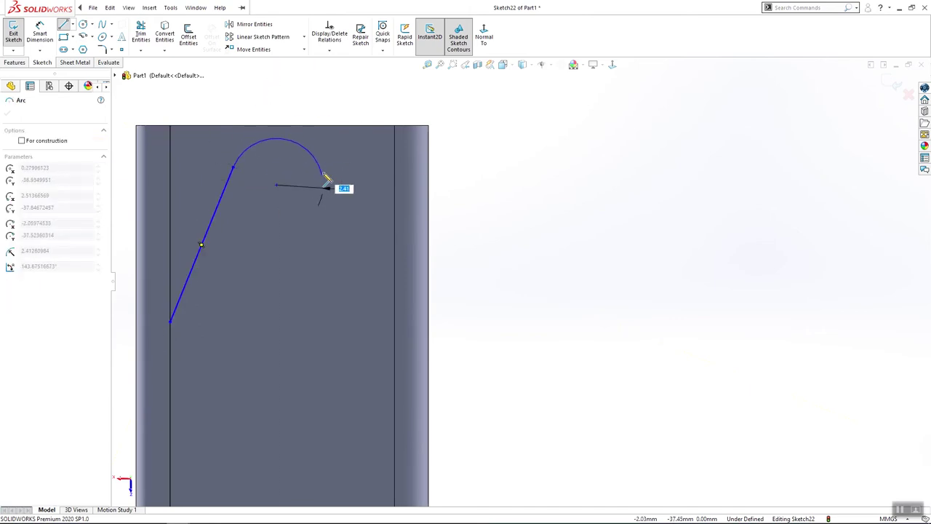
pyautogui.click(336, 158)
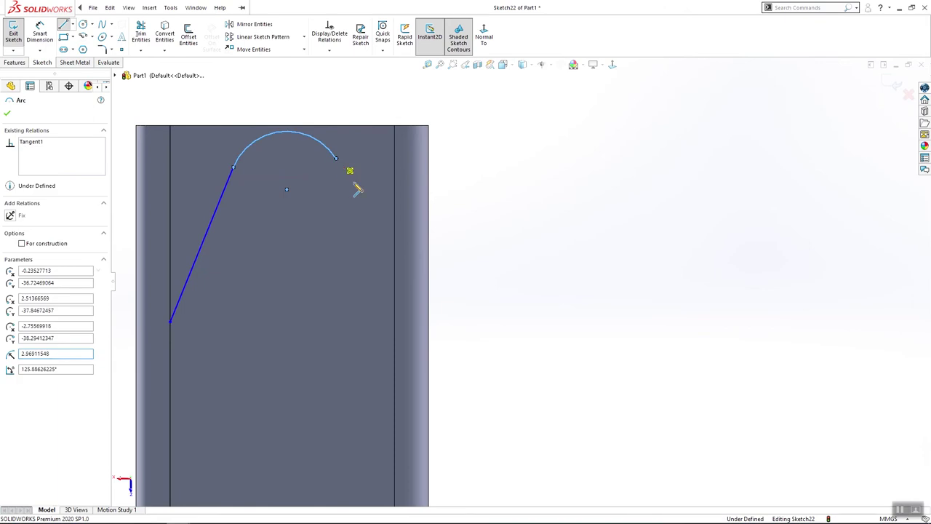
pyautogui.click(395, 332)
pyautogui.press('Escape')
# Step: Close the tapered profile with a straight line between its two open endpoints and make that line horizontal
pyautogui.click(72, 25)
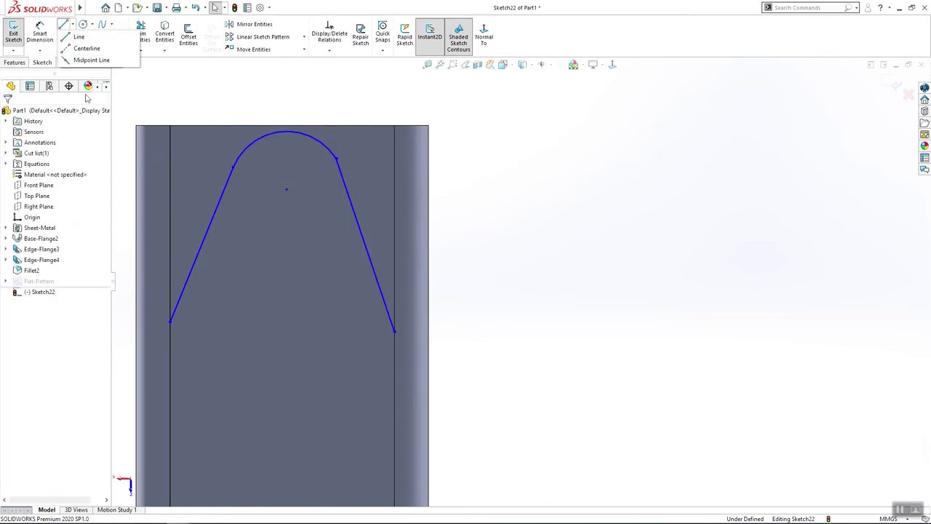
pyautogui.click(86, 95)
pyautogui.click(64, 24)
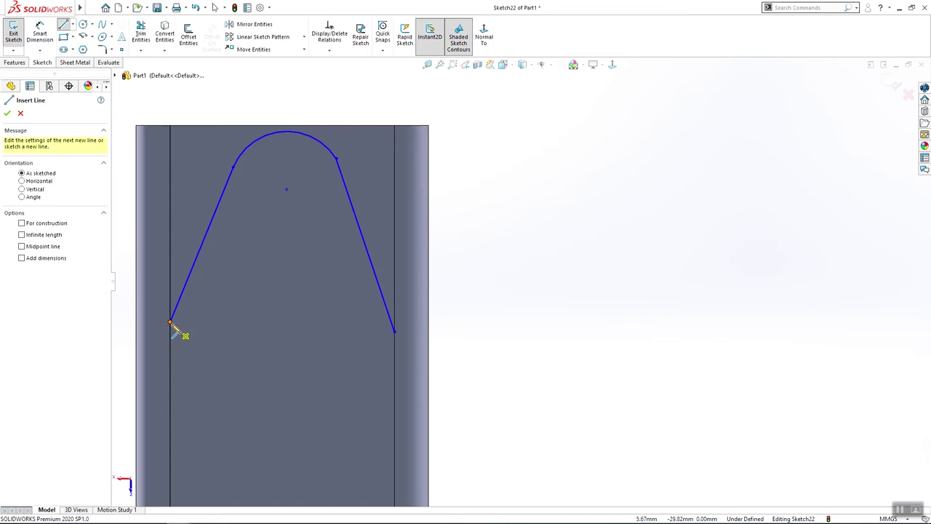
pyautogui.click(171, 322)
pyautogui.click(395, 332)
pyautogui.press('Escape')
pyautogui.click(377, 331)
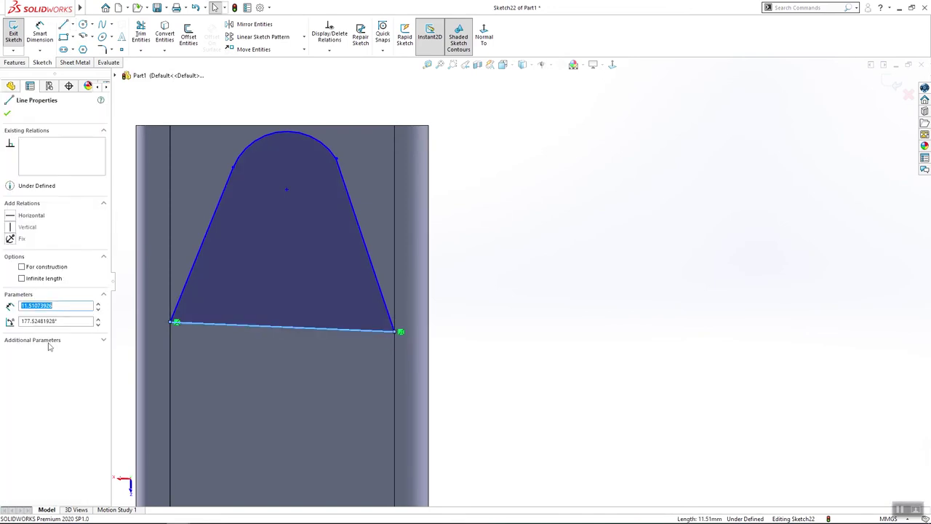
pyautogui.click(10, 216)
pyautogui.press('Escape')
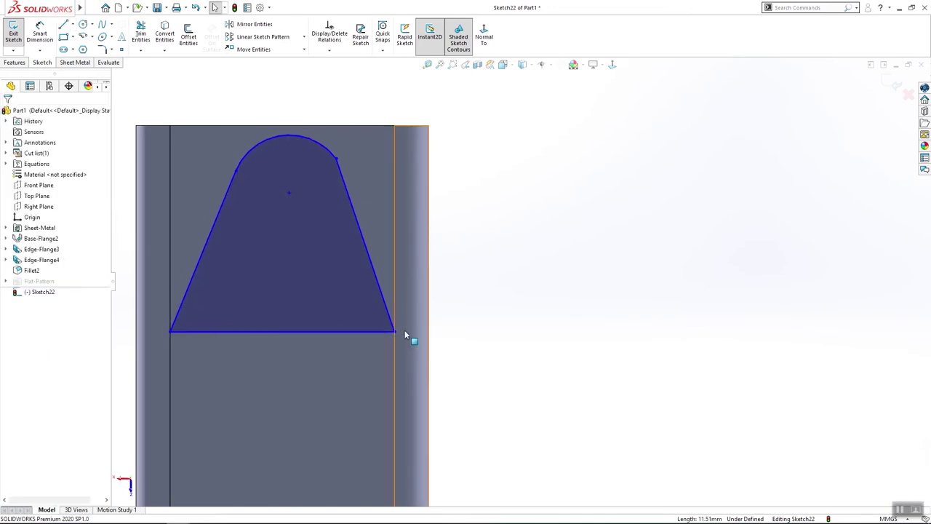
# Step: Make the profile's arc tangent to the sloping line whose junction with it is not yet smooth
pyautogui.click(339, 166)
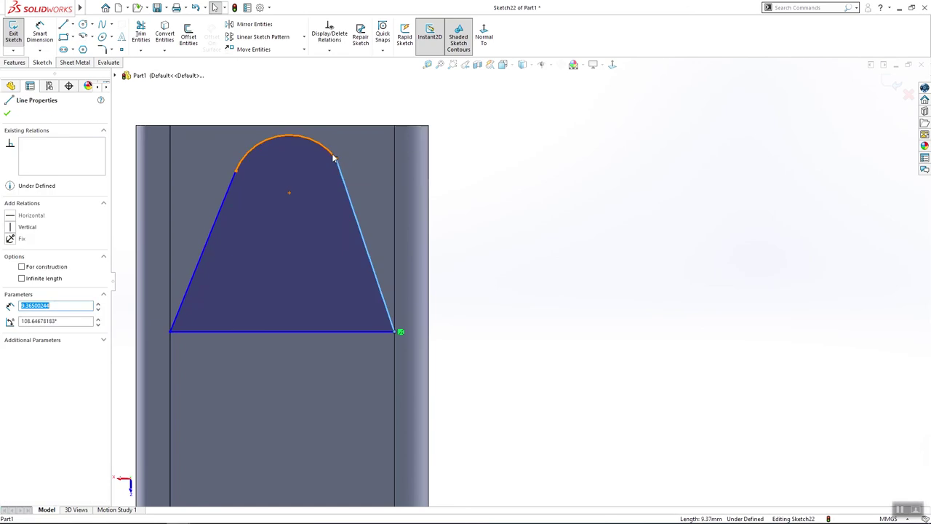
pyautogui.keyDown('ctrl'); pyautogui.click(334, 155); pyautogui.keyUp('ctrl')
pyautogui.press('space')
pyautogui.click(19, 267)
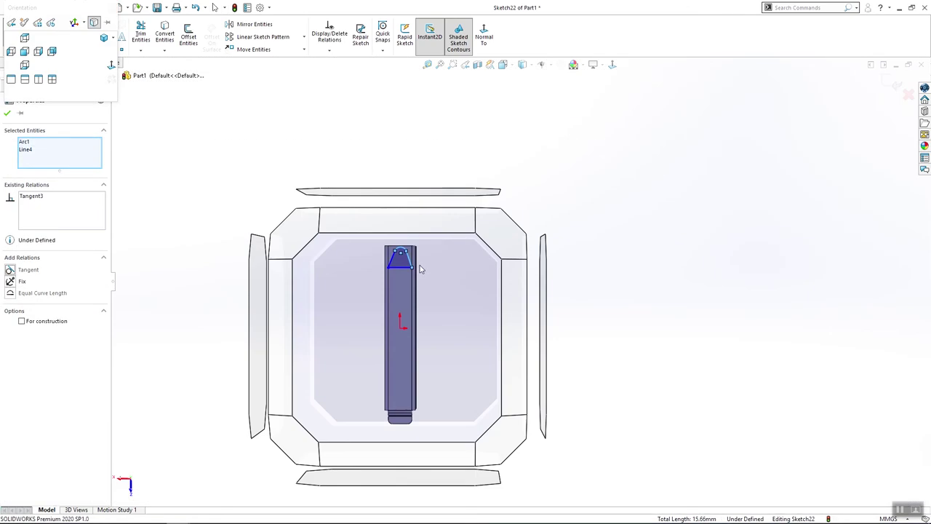
pyautogui.press('Escape')
pyautogui.scroll(-4, 357, 234)
pyautogui.press('f')
pyautogui.scroll(-2, 497, 218)
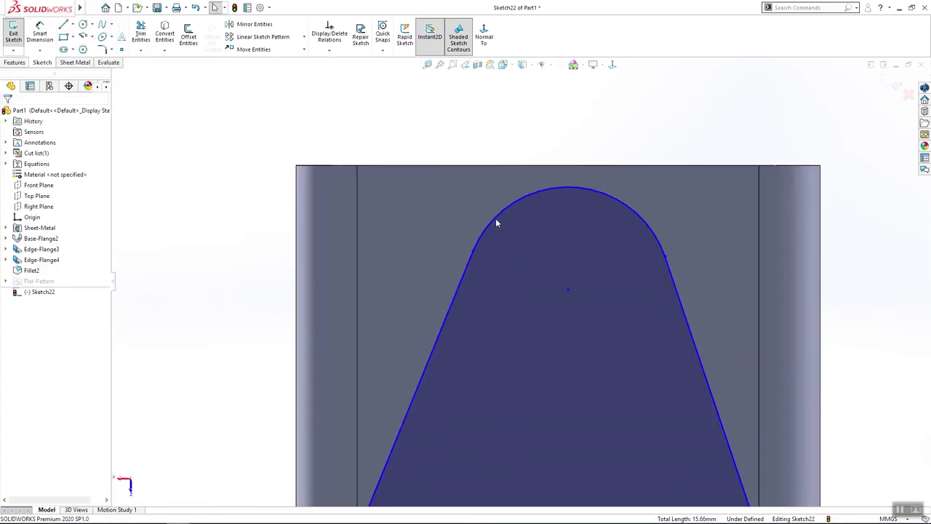
pyautogui.click(472, 262)
pyautogui.press('Escape')
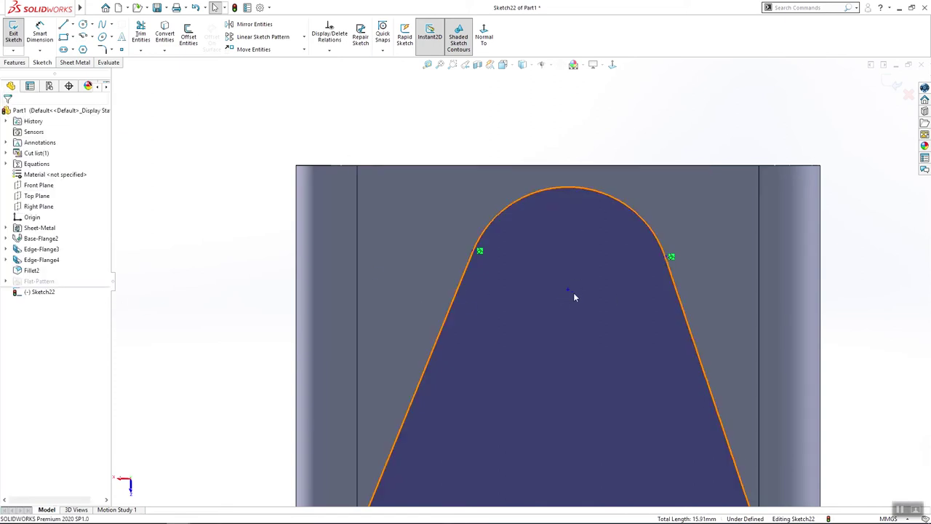
# Step: Make the profile's arc tangent to the end edge of the channel's base
pyautogui.click(569, 188)
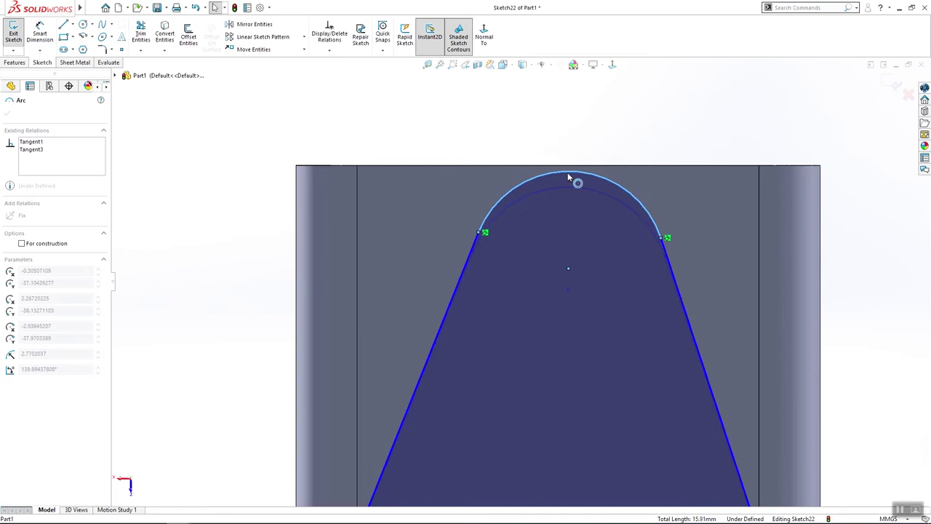
pyautogui.keyDown('ctrl'); pyautogui.click(566, 165); pyautogui.keyUp('ctrl')
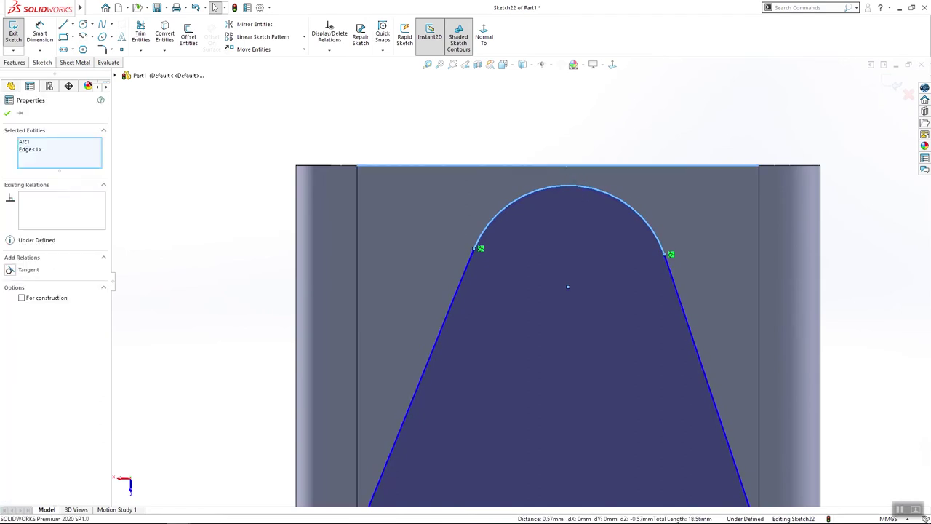
pyautogui.click(15, 270)
pyautogui.press('Escape')
pyautogui.scroll(4, 550, 321)
pyautogui.scroll(-2, 607, 395)
# Step: Dimension the angle between the profile's two sloping lines as 30°
pyautogui.moveTo(2, 5)
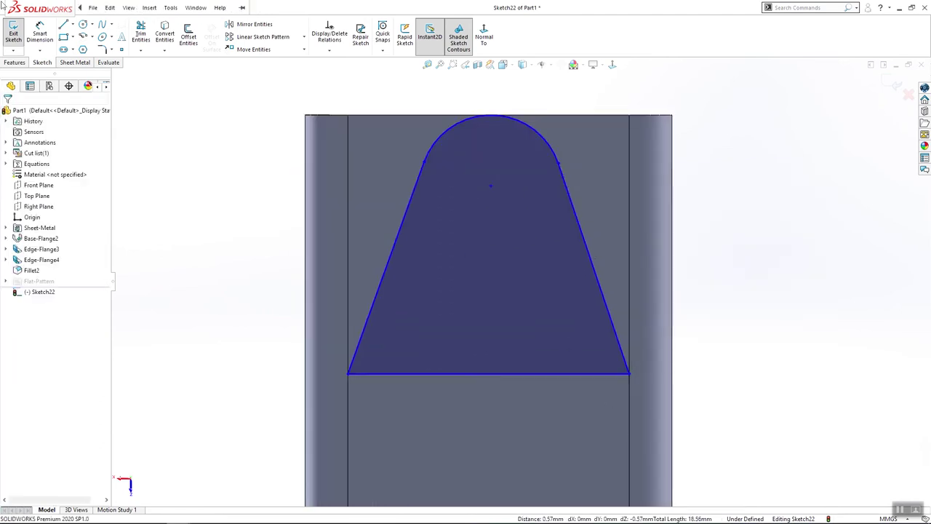
pyautogui.click(40, 50)
pyautogui.click(438, 226)
pyautogui.click(39, 34)
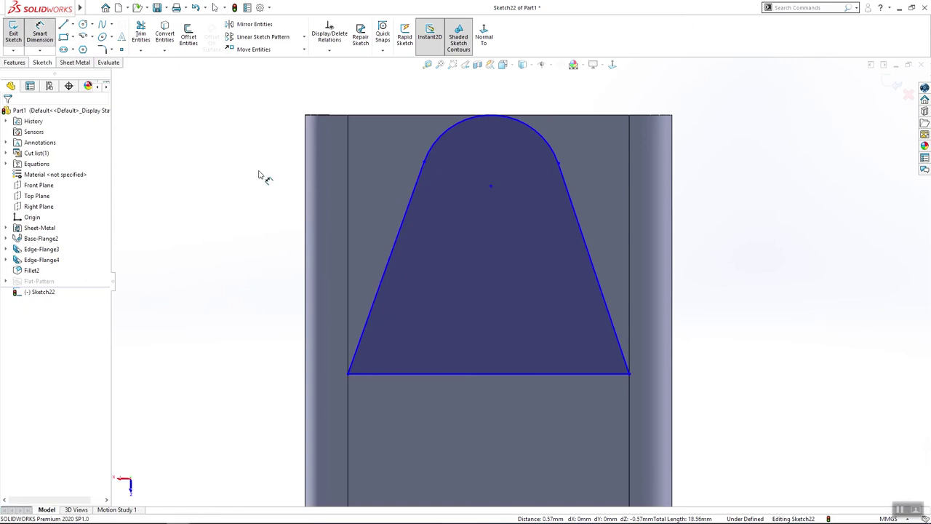
pyautogui.click(606, 295)
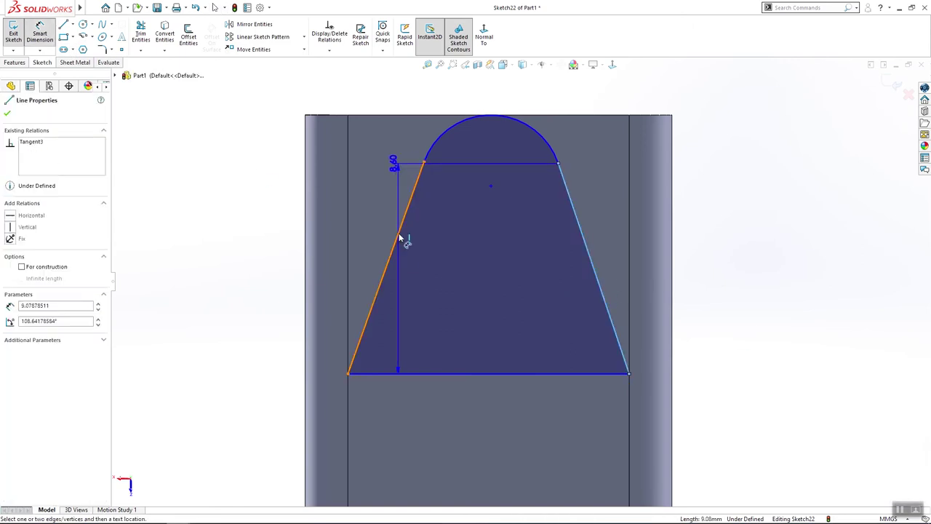
pyautogui.click(399, 235)
pyautogui.click(480, 98)
pyautogui.write('30')
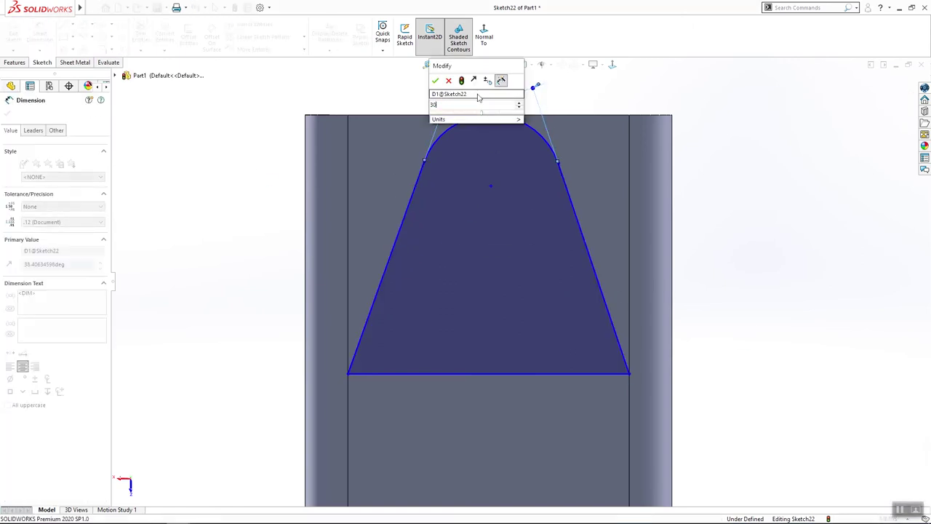
pyautogui.press('Return')
pyautogui.scroll(4, 549, 179)
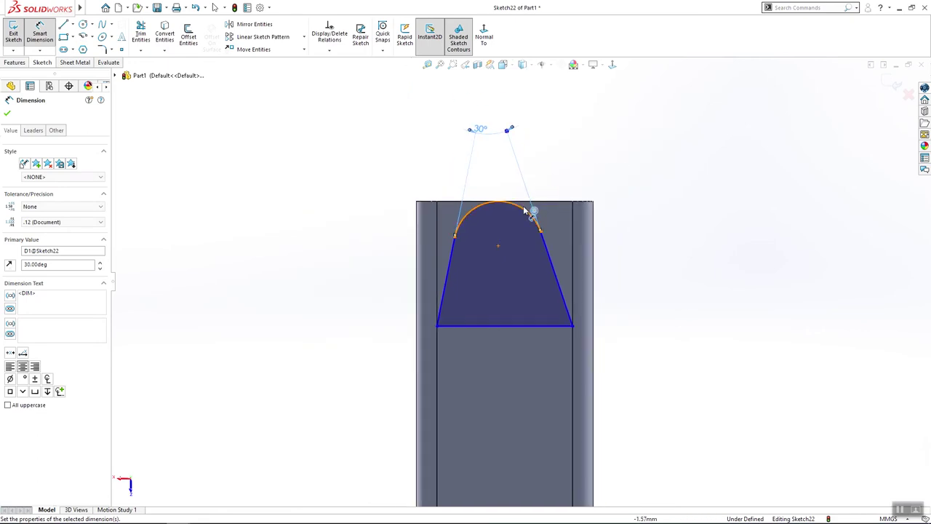
# Step: Dimension the arc at the profile's narrow end with a radius of 3 mm
pyautogui.click(525, 211)
pyautogui.click(552, 163)
pyautogui.write('3')
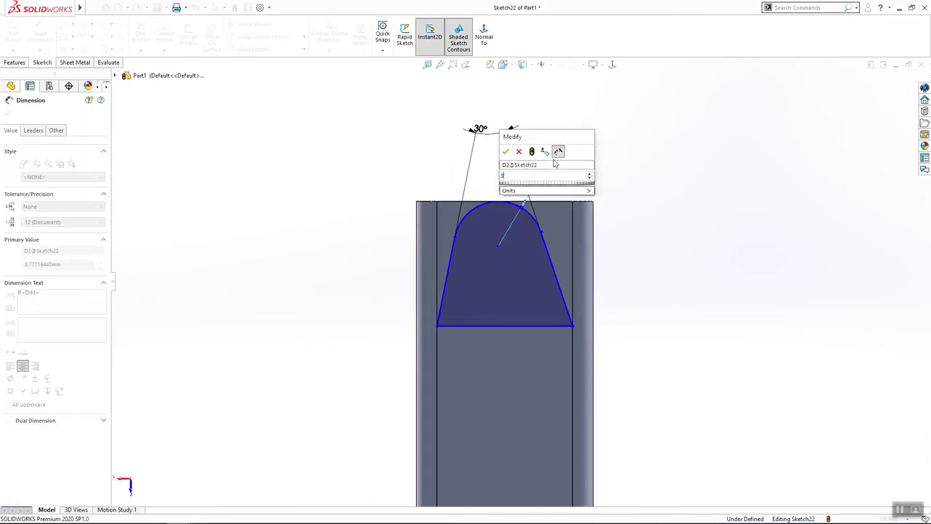
pyautogui.press('Return')
pyautogui.press('Escape')
pyautogui.press('Escape')
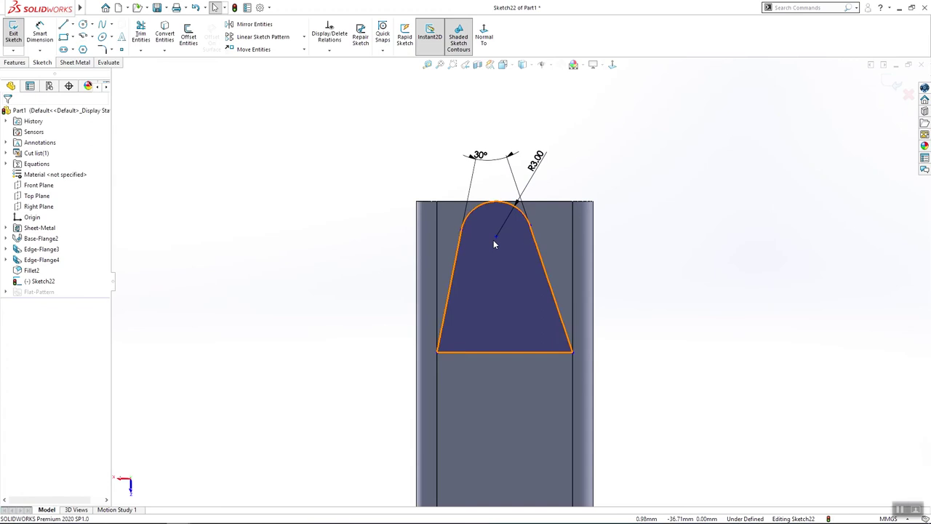
# Step: Align the arc's center vertically with the midpoint of the profile's horizontal closing line
pyautogui.click(496, 237)
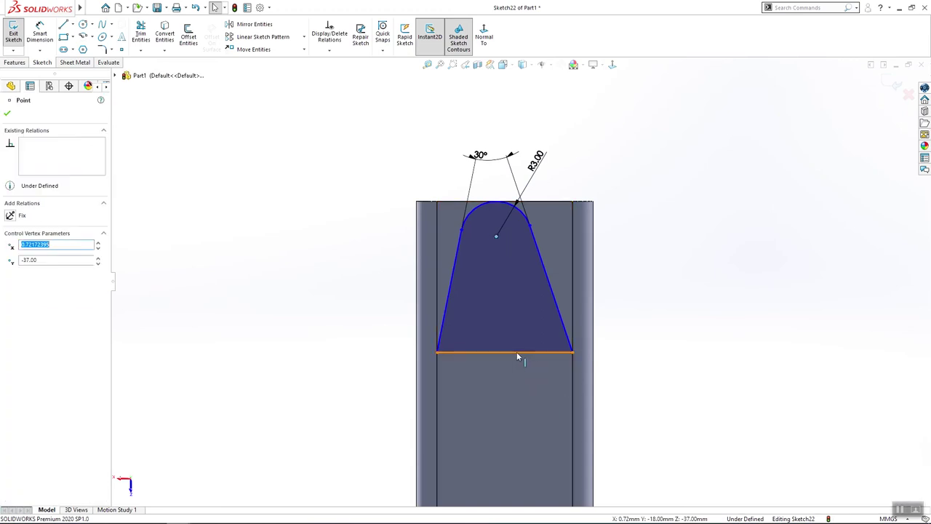
pyautogui.keyDown('ctrl'); pyautogui.click(504, 353); pyautogui.keyUp('ctrl')
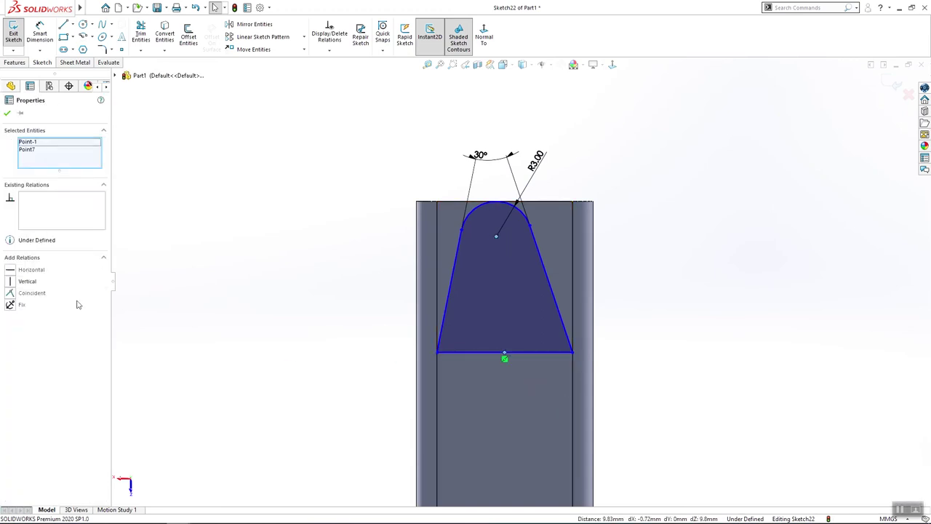
pyautogui.click(11, 282)
pyautogui.press('Escape')
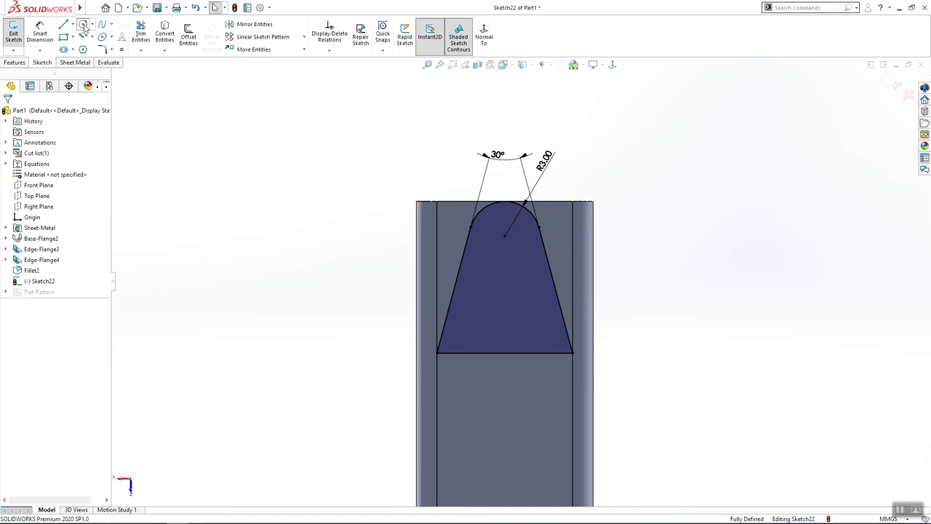
pyautogui.click(83, 25)
pyautogui.click(511, 251)
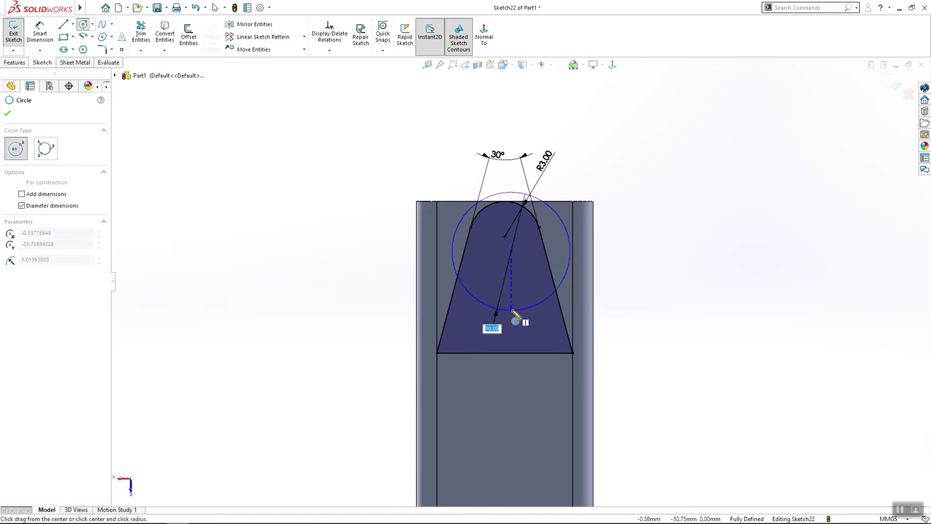
pyautogui.press('Escape')
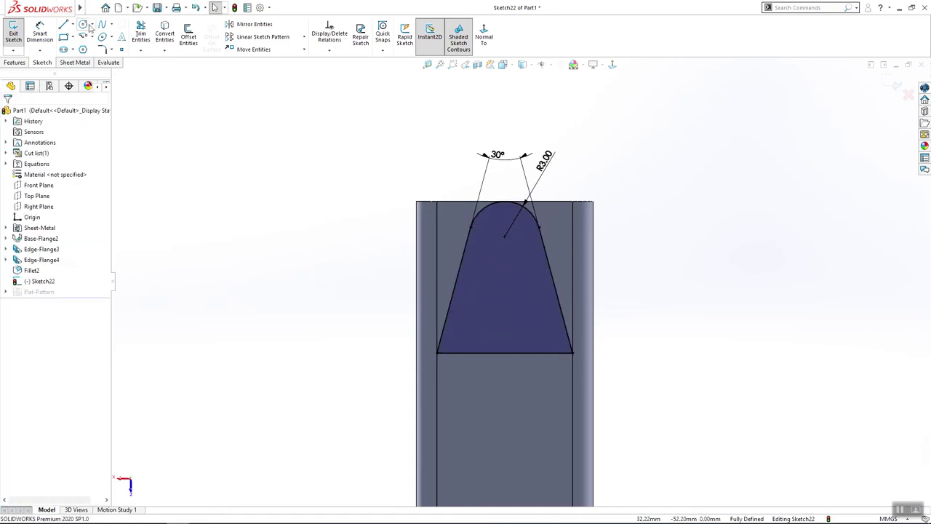
# Step: Draw a circle centered on the arc's center and dimension its diameter as 3 mm
pyautogui.click(85, 26)
pyautogui.click(504, 236)
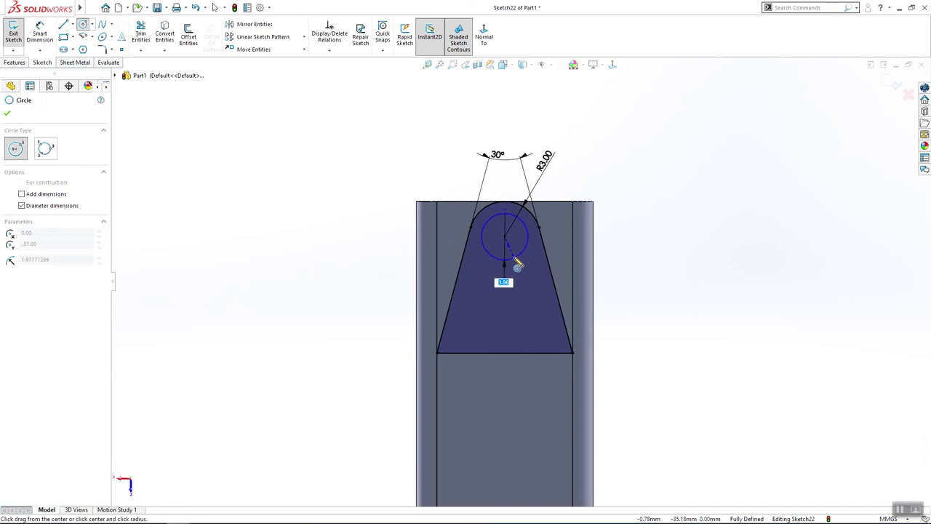
pyautogui.click(513, 251)
pyautogui.click(39, 37)
pyautogui.click(522, 241)
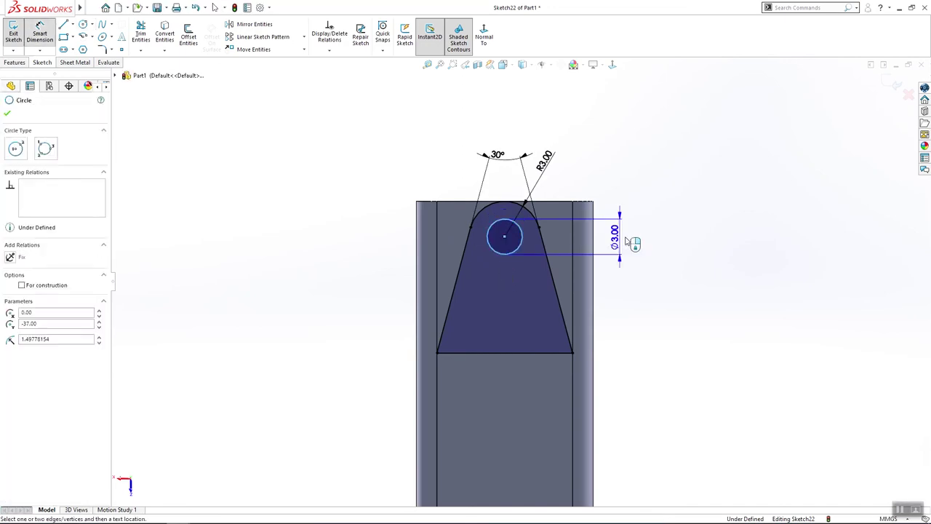
pyautogui.click(646, 240)
pyautogui.press('Return')
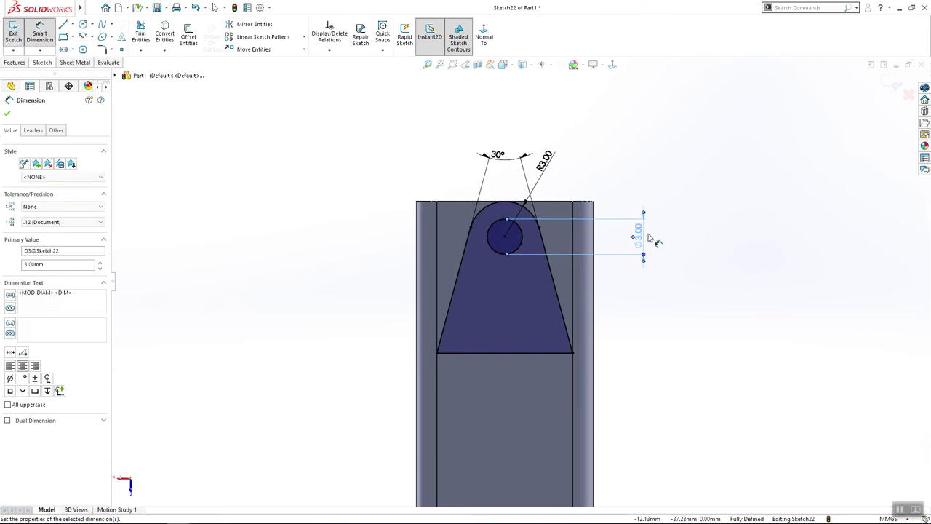
pyautogui.press('Escape')
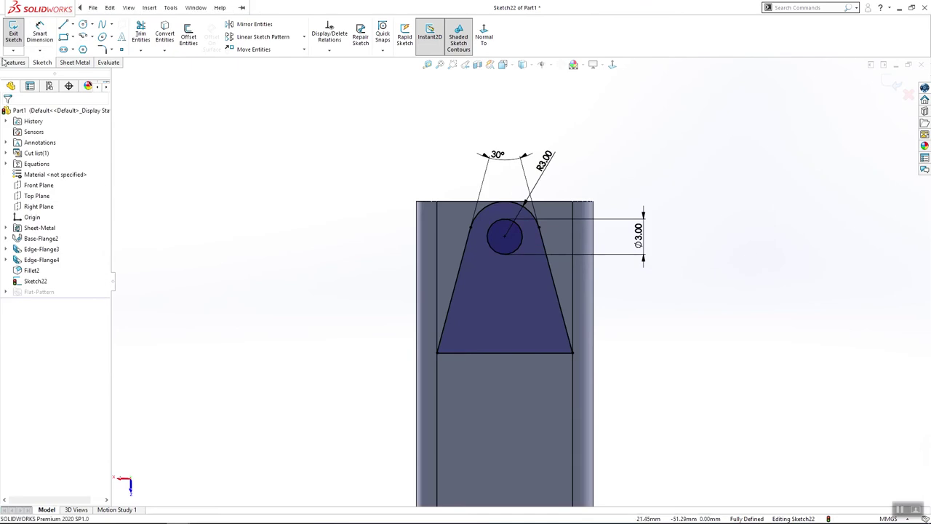
# Step: Draw a three-sided outline from one wide corner of the profile to the other, extending past the channel's end with sides about 19.6 mm long
pyautogui.scroll(-1, 520, 287)
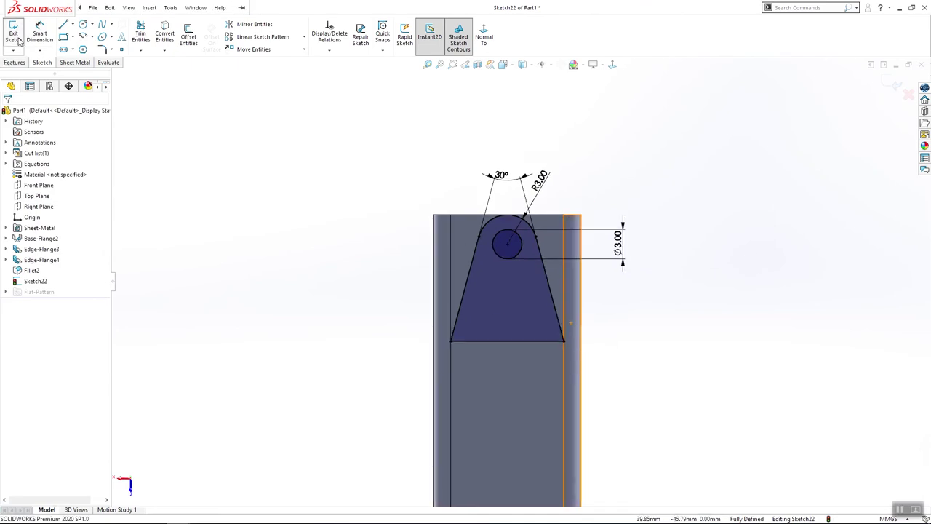
pyautogui.click(63, 24)
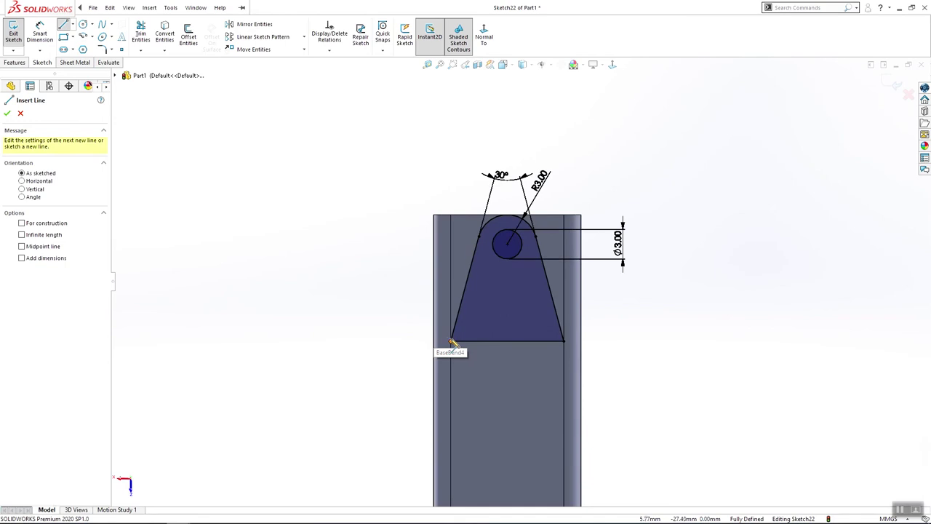
pyautogui.click(451, 340)
pyautogui.click(451, 148)
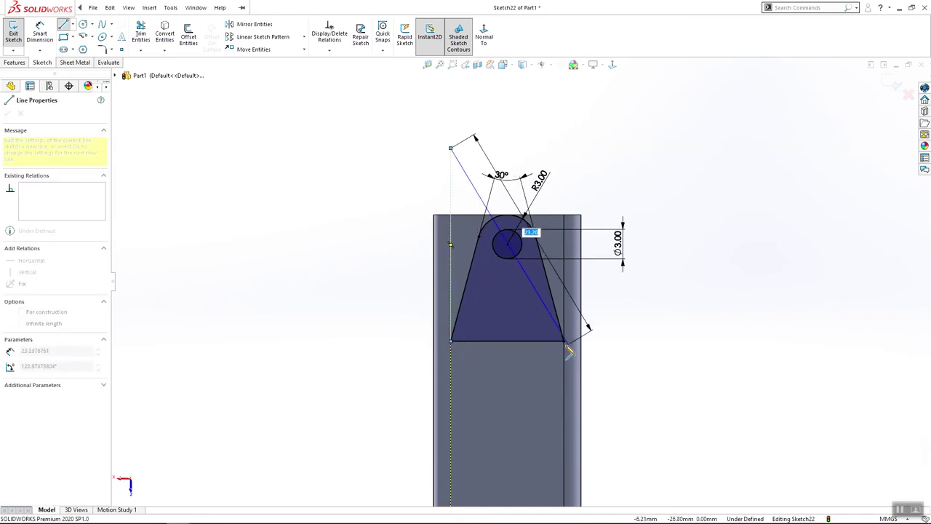
pyautogui.doubleClick(564, 148)
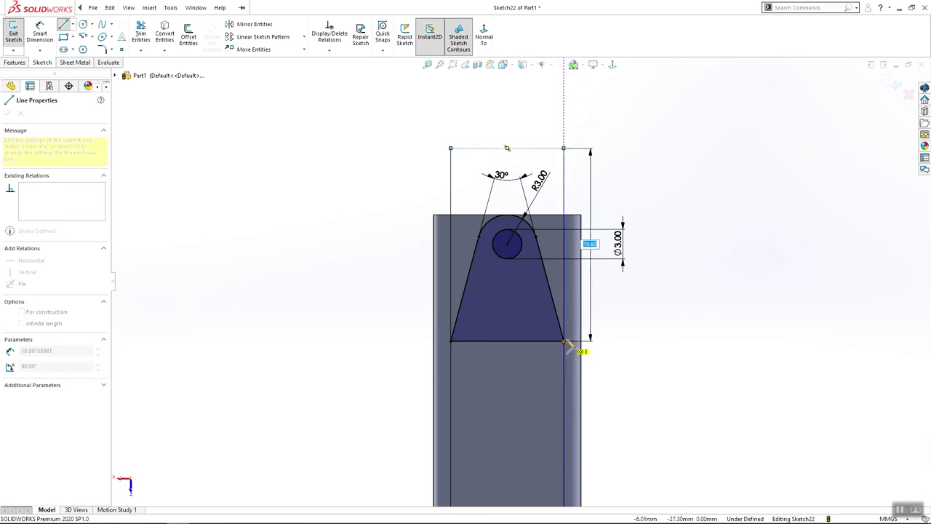
pyautogui.press('Escape')
# Step: Trim away the horizontal line that closes the tapered profile's wide end
pyautogui.click(149, 7)
pyautogui.click(285, 36)
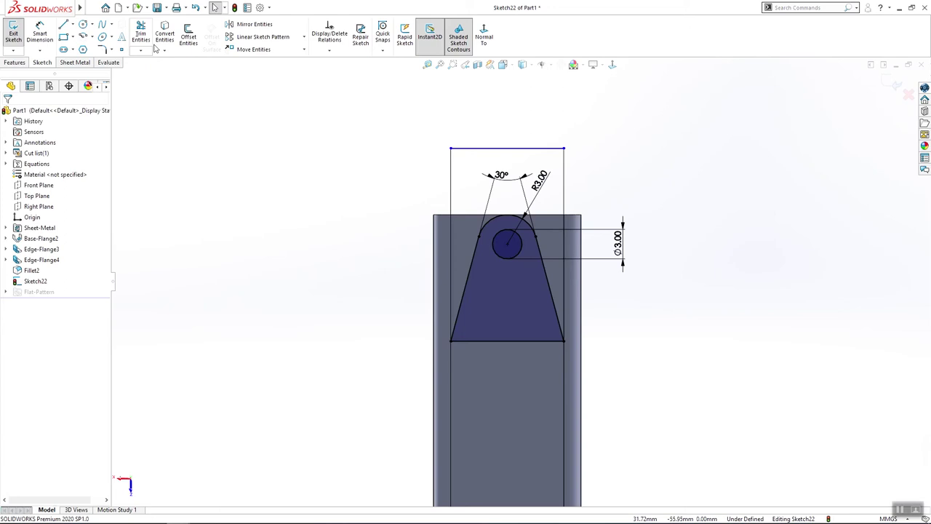
pyautogui.click(140, 33)
pyautogui.moveTo(529, 337); pyautogui.dragTo(522, 365)
pyautogui.press('Escape')
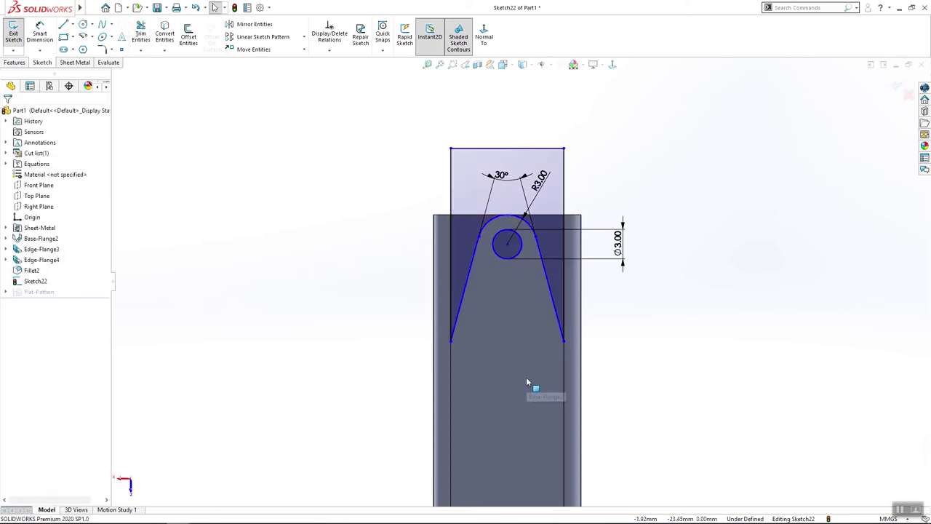
# Step: Draw a vertical centerline about 10.3 mm long from the circle's center toward the middle of the channel
pyautogui.click(73, 24)
pyautogui.click(89, 45)
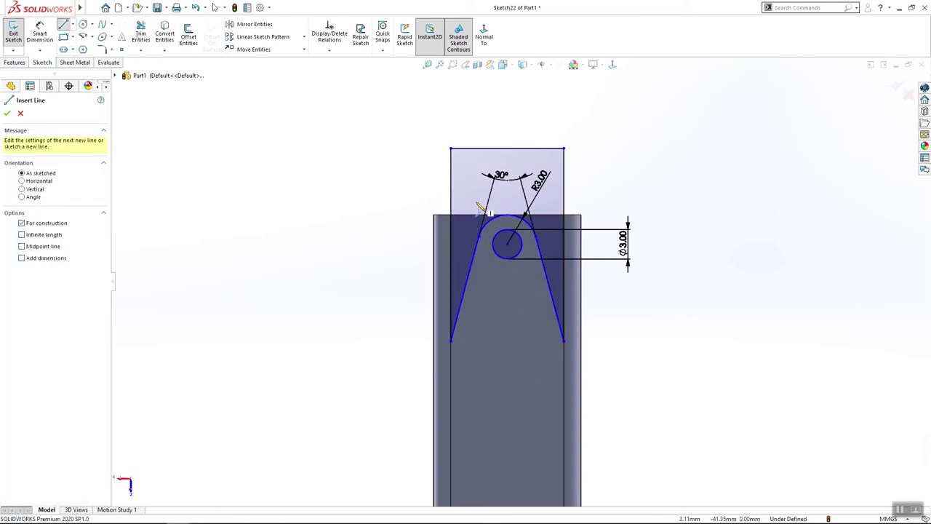
pyautogui.click(507, 244)
pyautogui.click(507, 343)
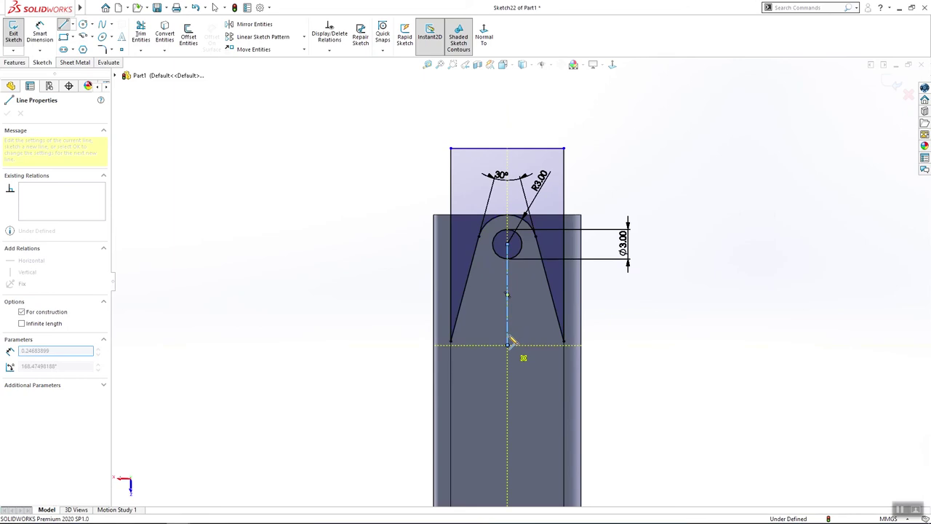
pyautogui.press('Escape')
pyautogui.click(508, 320)
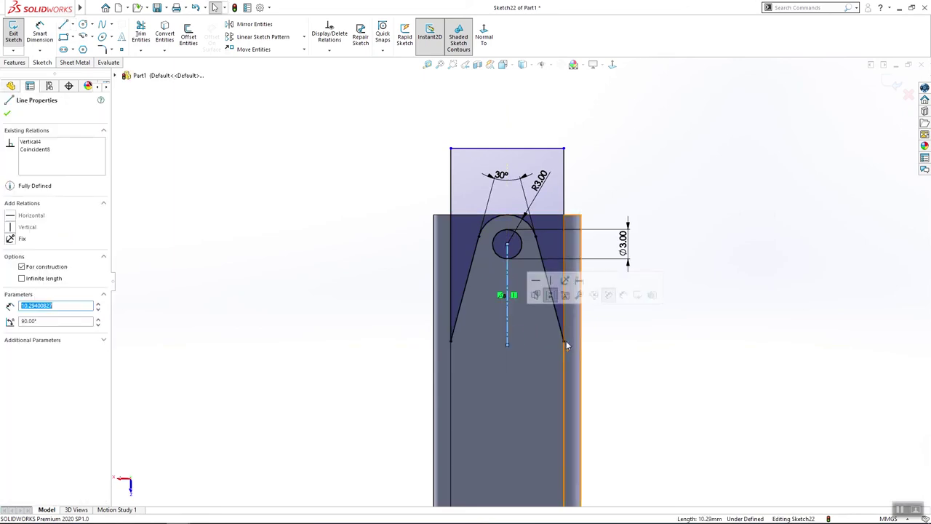
pyautogui.click(617, 284)
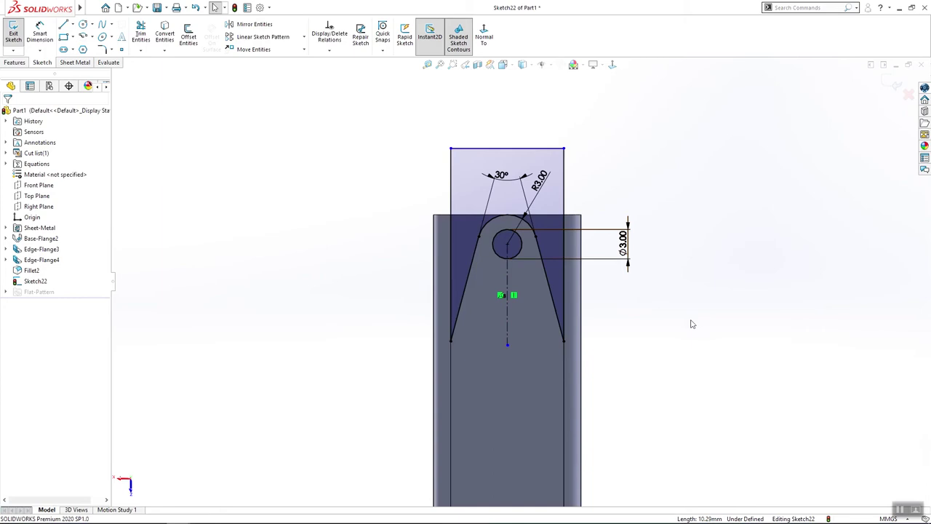
# Step: Cut-extrude the sketched outline and circle through the base with a blind depth of 10 mm, sketch plane start and normal cut
pyautogui.click(16, 62)
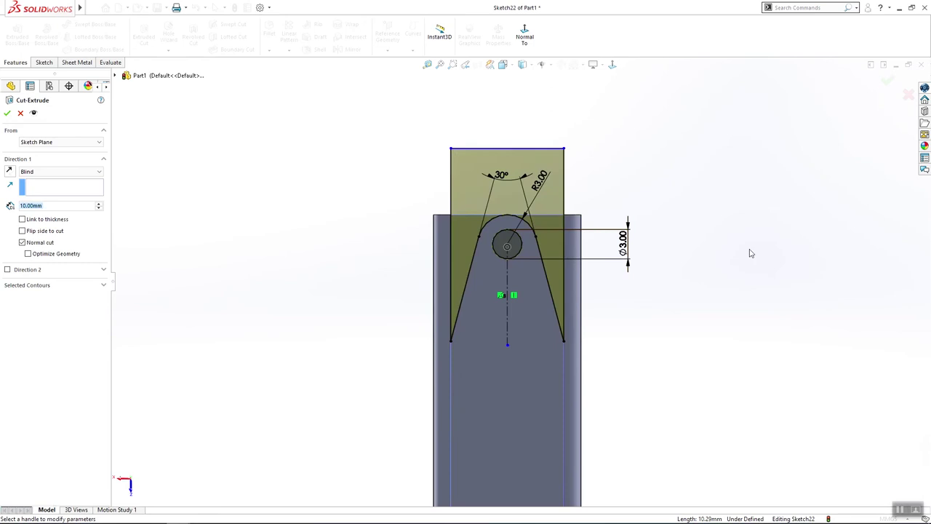
pyautogui.moveTo(749, 254); pyautogui.dragTo(662, 498, button='middle')
pyautogui.click(8, 113)
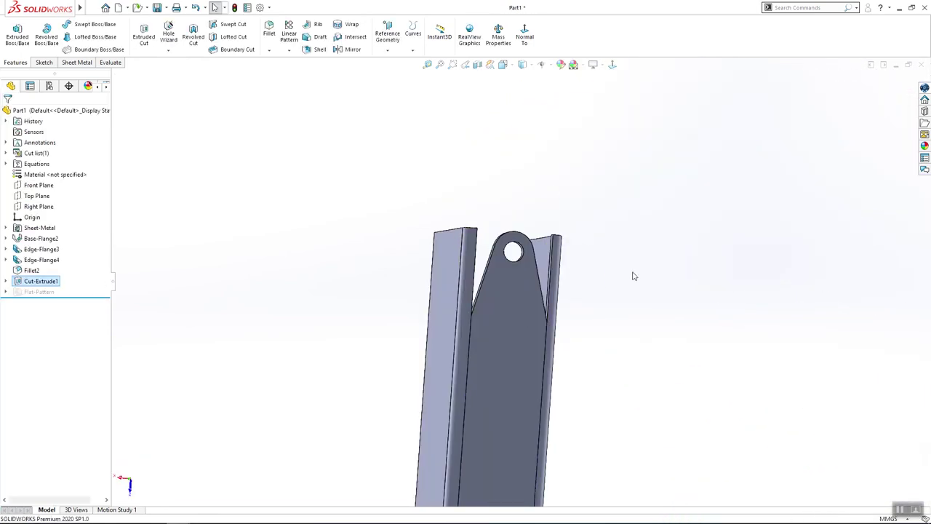
pyautogui.moveTo(633, 276); pyautogui.dragTo(587, 397, button='middle')
pyautogui.press('space')
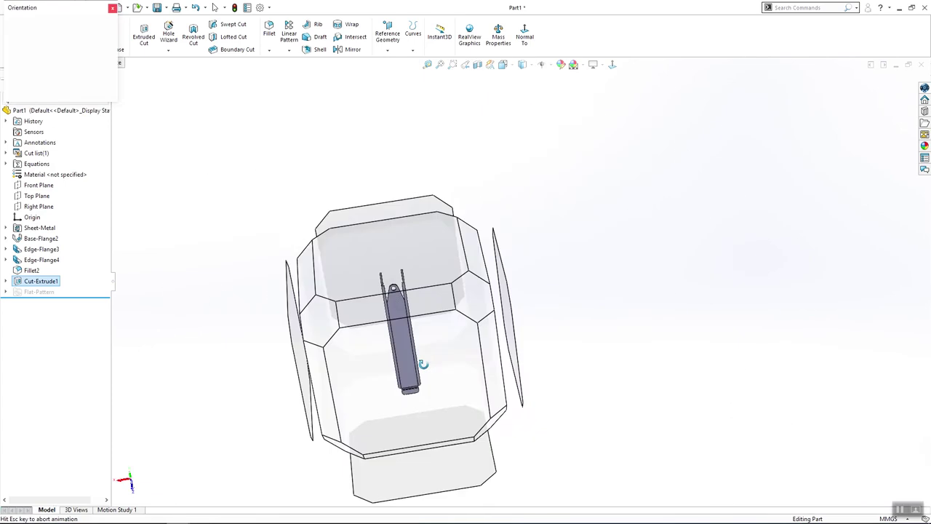
# Step: Reopen the end cut's sketch and delete the two vertical side lines of the outline around the tapered tongue
pyautogui.click(422, 366)
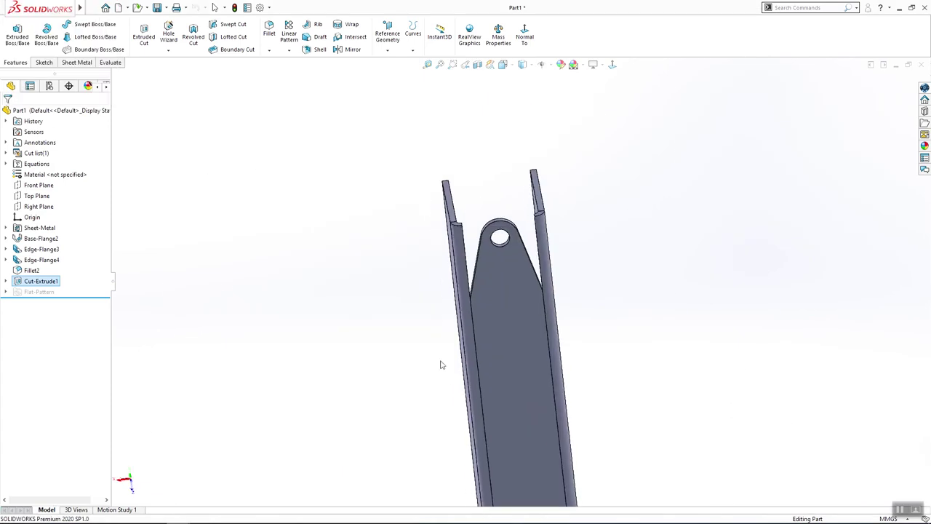
pyautogui.click(6, 280)
pyautogui.rightClick(31, 291)
pyautogui.click(40, 262)
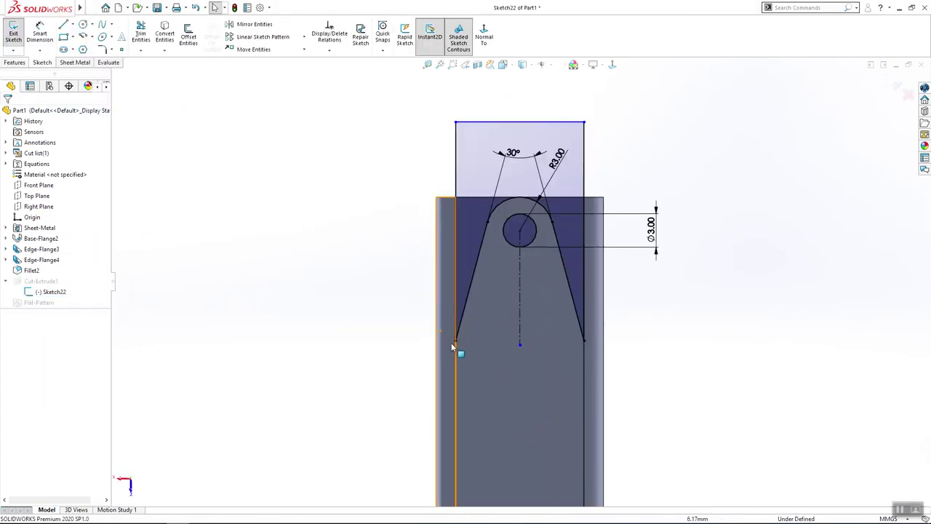
pyautogui.click(456, 136)
pyautogui.press('Delete')
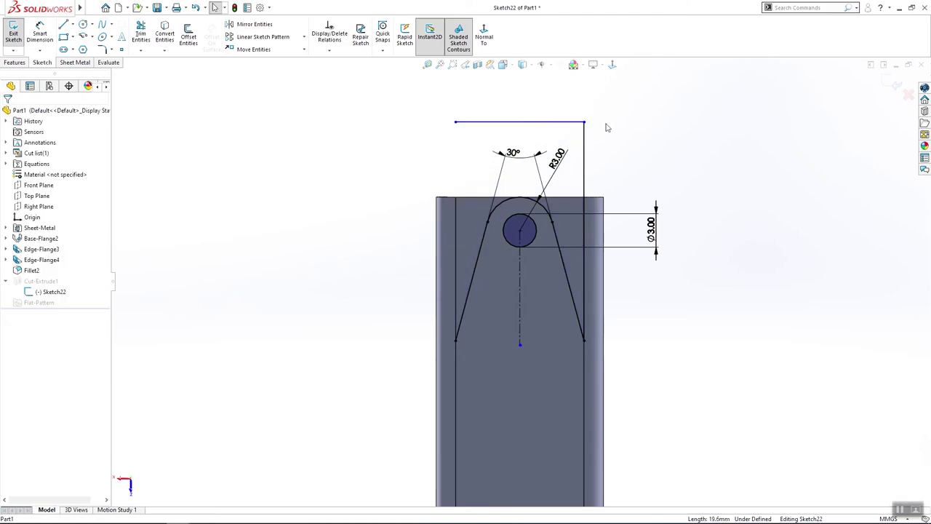
pyautogui.click(584, 149)
pyautogui.press('Delete')
# Step: On the channel's left side, draw a 1.75 mm line outward and a 19.6 mm vertical line, extending the upper line to meet it
pyautogui.click(63, 24)
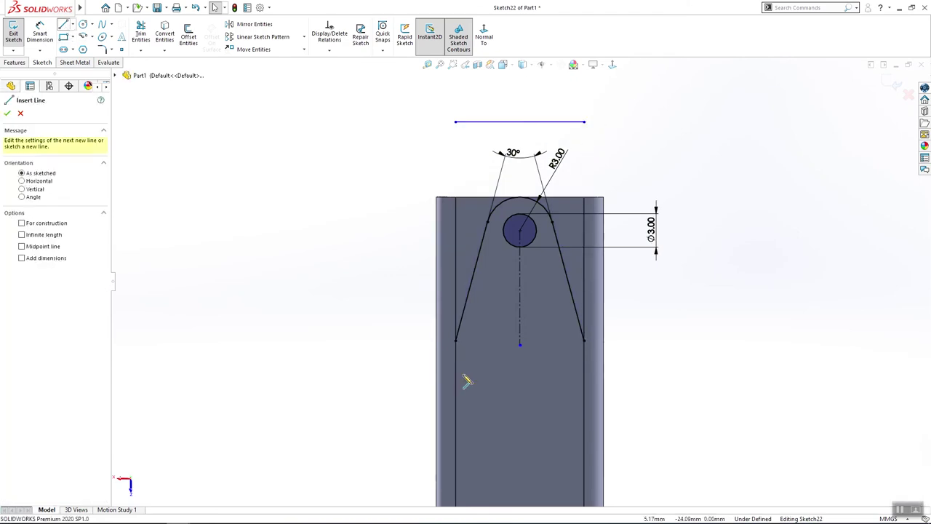
pyautogui.click(455, 341)
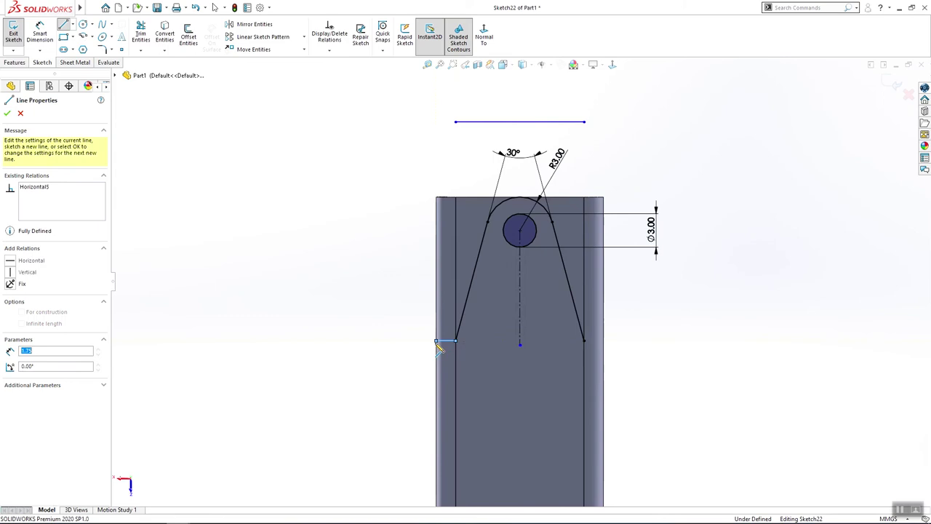
pyautogui.click(443, 129)
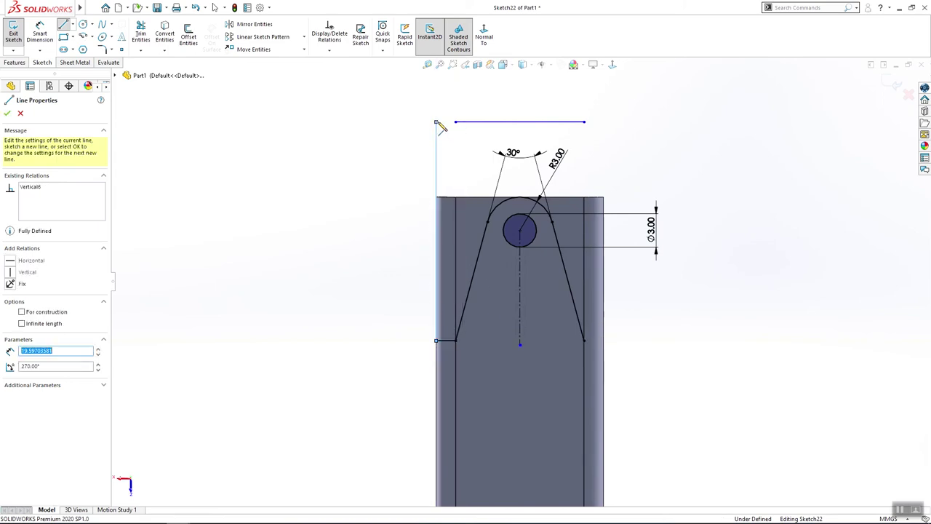
pyautogui.press('Escape')
pyautogui.moveTo(456, 122); pyautogui.dragTo(437, 122)
pyautogui.press('Escape')
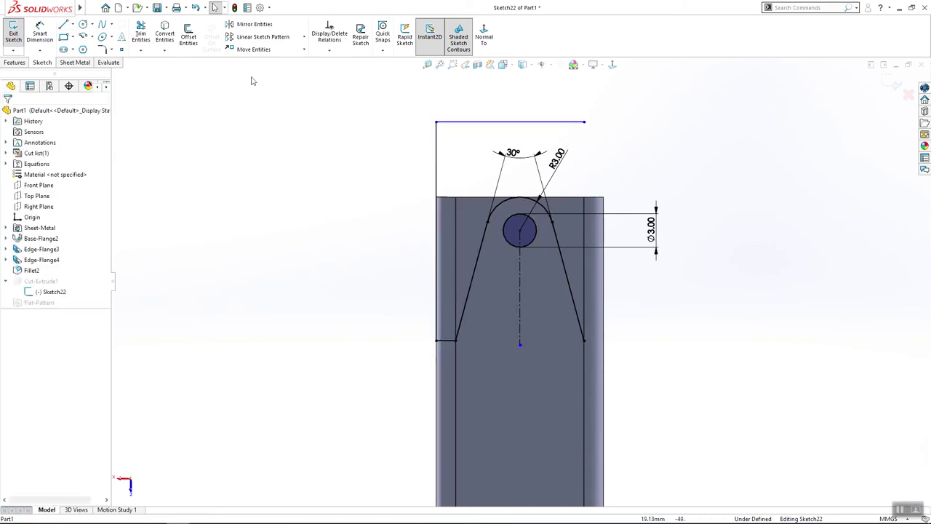
# Step: Close the outline on the channel's right side with a horizontal line to the outer edge, a vertical line, and the upper line extended to meet it
pyautogui.click(64, 24)
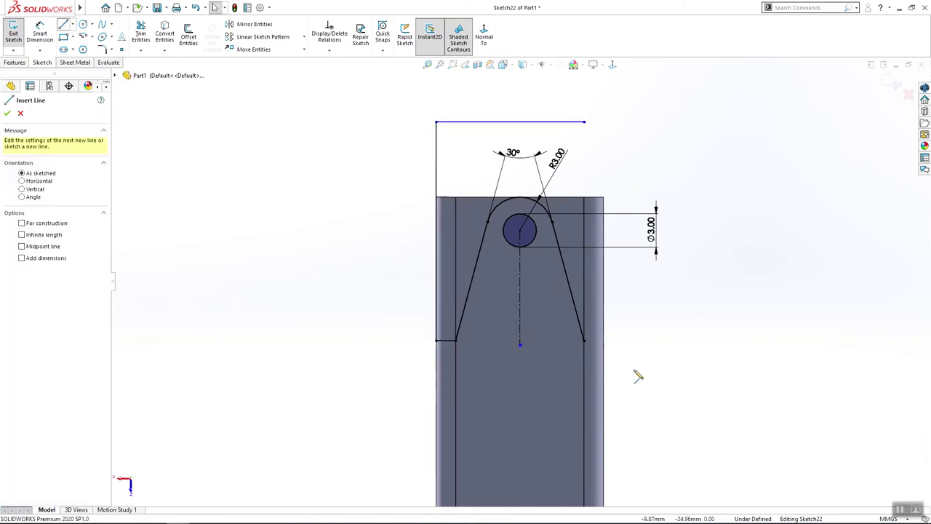
pyautogui.click(585, 341)
pyautogui.click(604, 339)
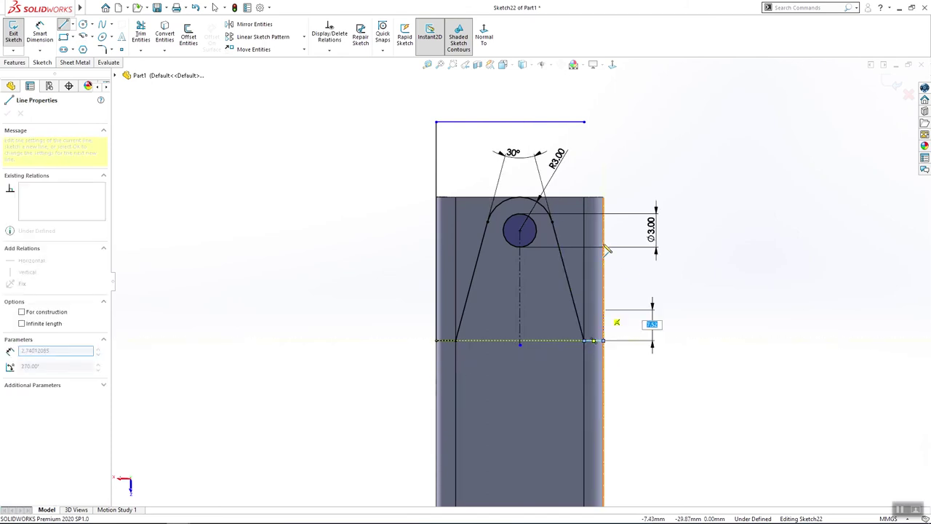
pyautogui.doubleClick(605, 122)
pyautogui.press('Escape')
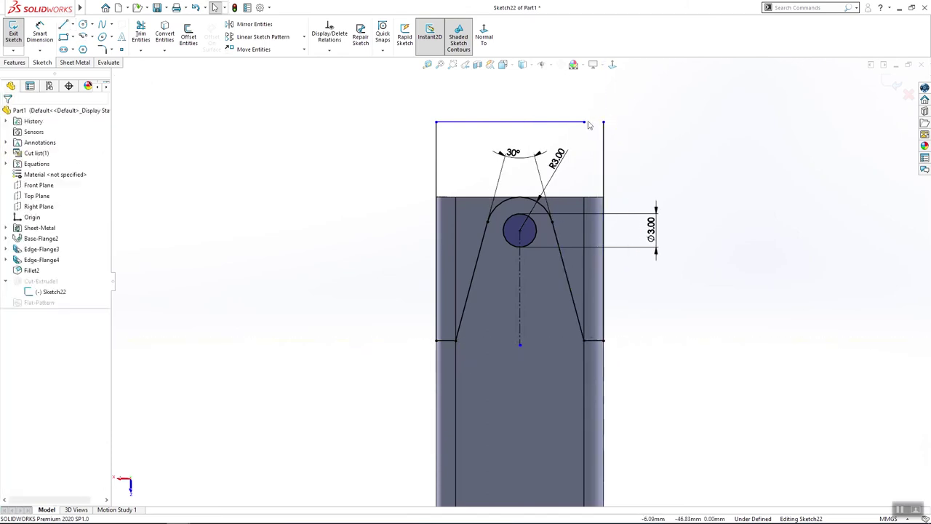
pyautogui.moveTo(584, 121); pyautogui.dragTo(603, 122)
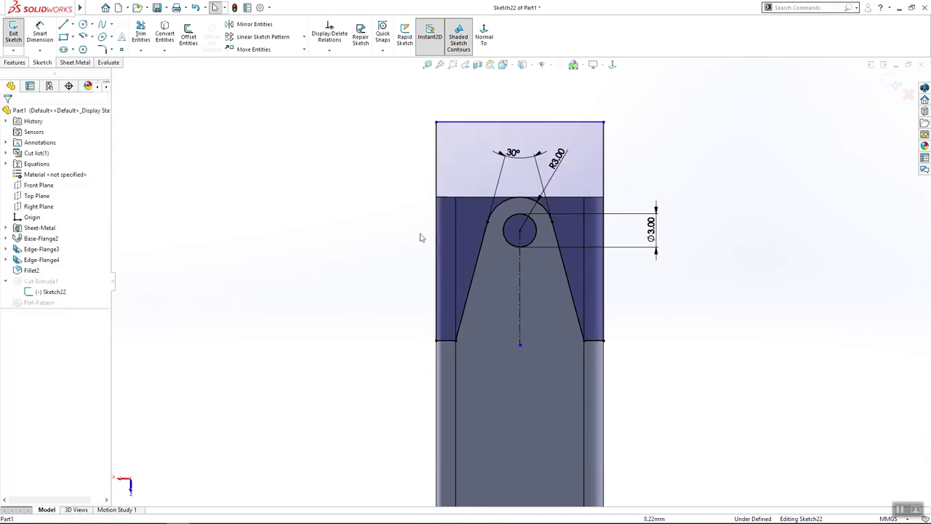
# Step: Edit the end cut's feature, keeping it blind but reducing its depth so it cuts through the base and bends and leaves the side walls
pyautogui.click(15, 62)
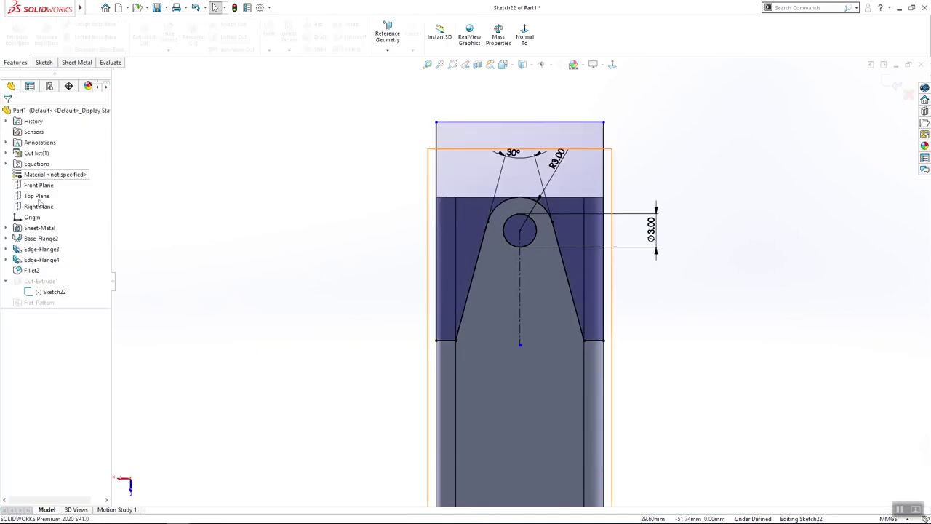
pyautogui.click(44, 62)
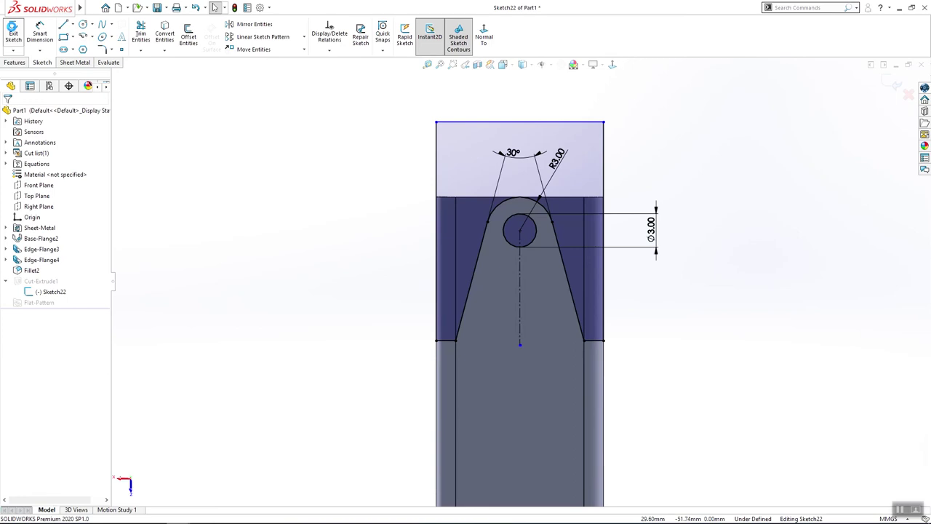
pyautogui.moveTo(551, 320); pyautogui.dragTo(592, 441, button='middle')
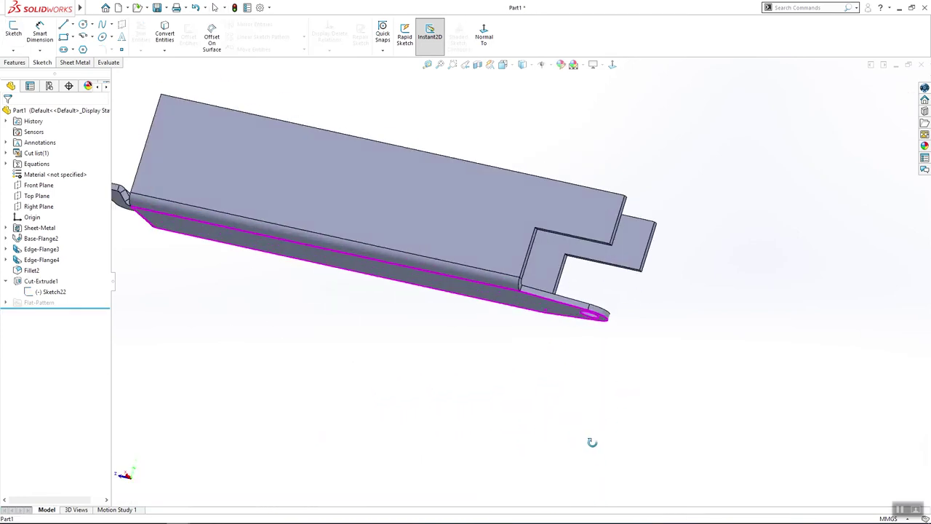
pyautogui.rightClick(38, 292)
pyautogui.rightClick(18, 282)
pyautogui.click(25, 252)
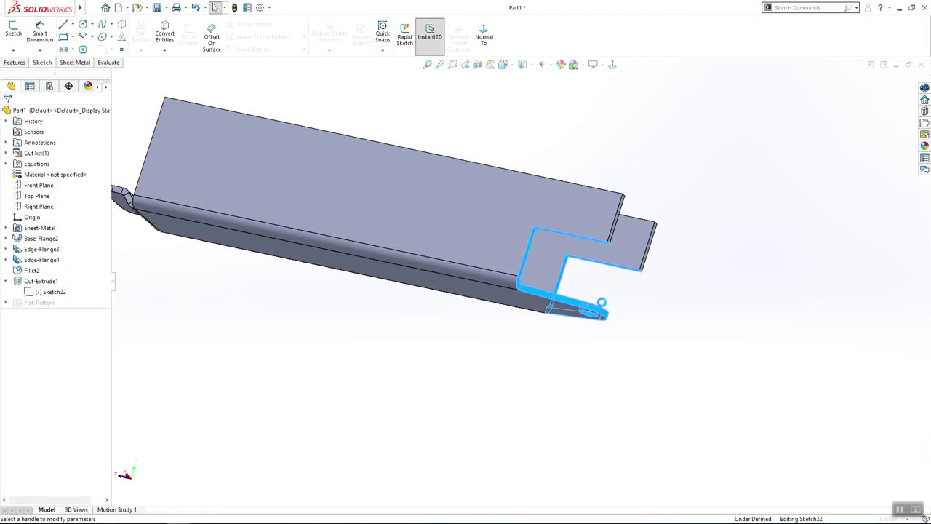
pyautogui.scroll(-3, 738, 367)
pyautogui.scroll(1, 739, 368)
pyautogui.moveTo(740, 367); pyautogui.dragTo(741, 320, button='middle')
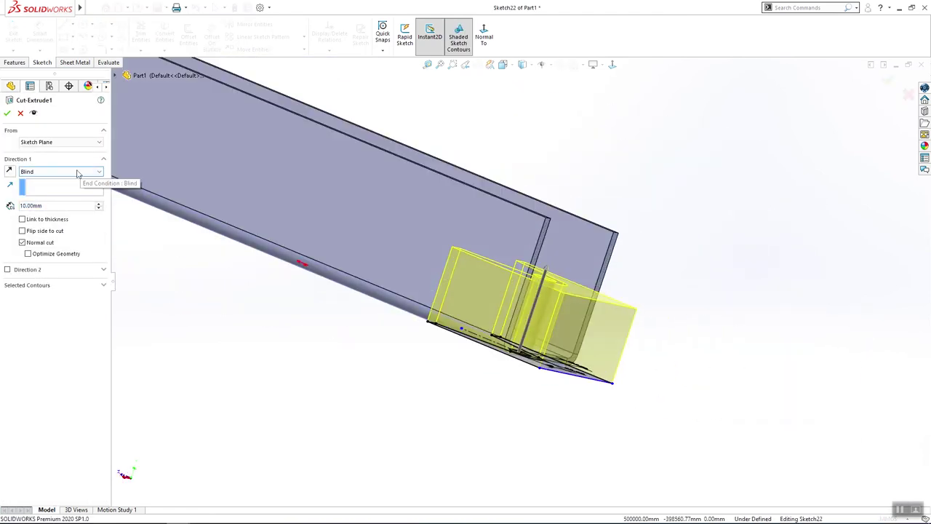
pyautogui.click(77, 172)
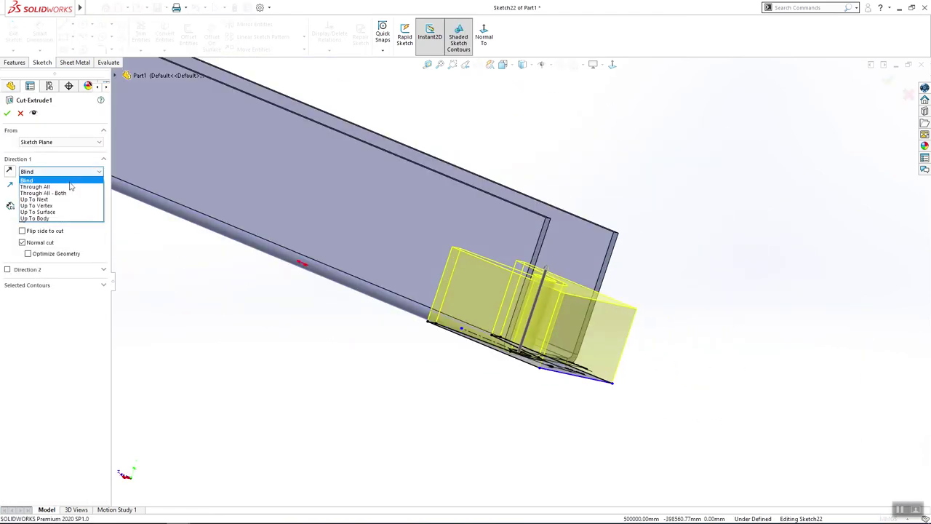
pyautogui.click(69, 181)
pyautogui.press('BackSpace')
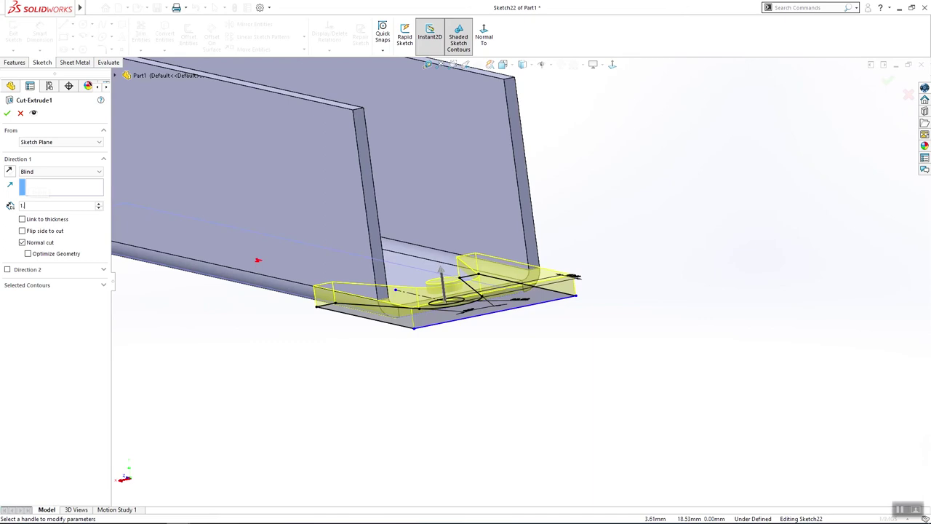
pyautogui.click(8, 113)
# Step: Start a sketch on the outer face of the channel's side wall, seen from the left
pyautogui.moveTo(626, 299); pyautogui.dragTo(671, 231, button='middle')
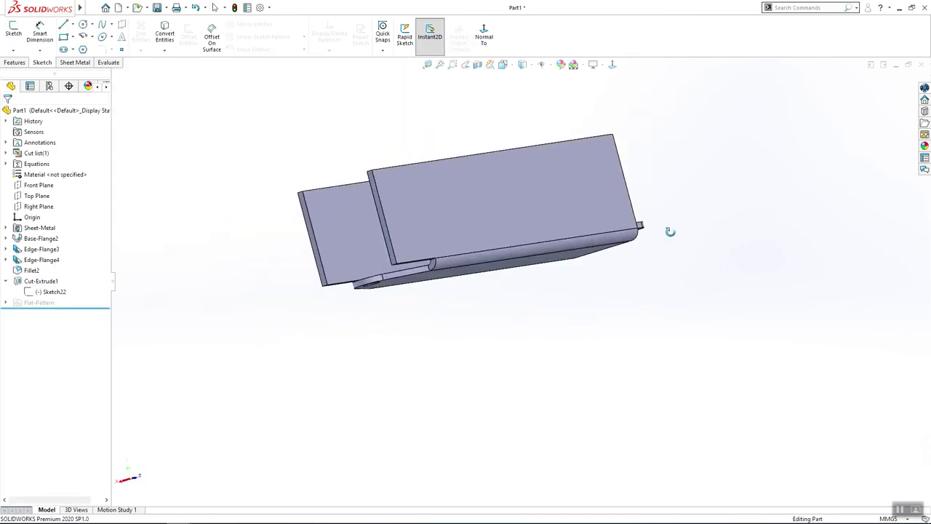
pyautogui.press('space')
pyautogui.click(499, 301)
pyautogui.click(507, 305)
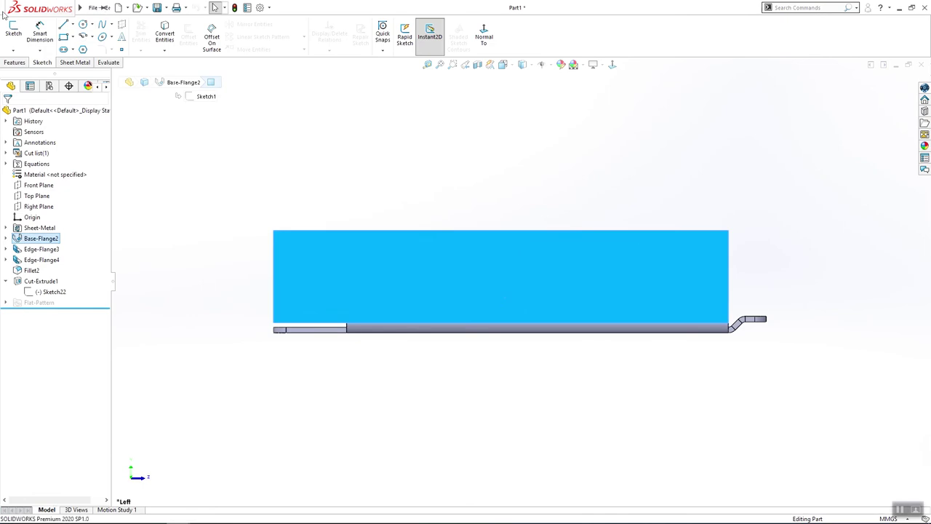
pyautogui.click(14, 38)
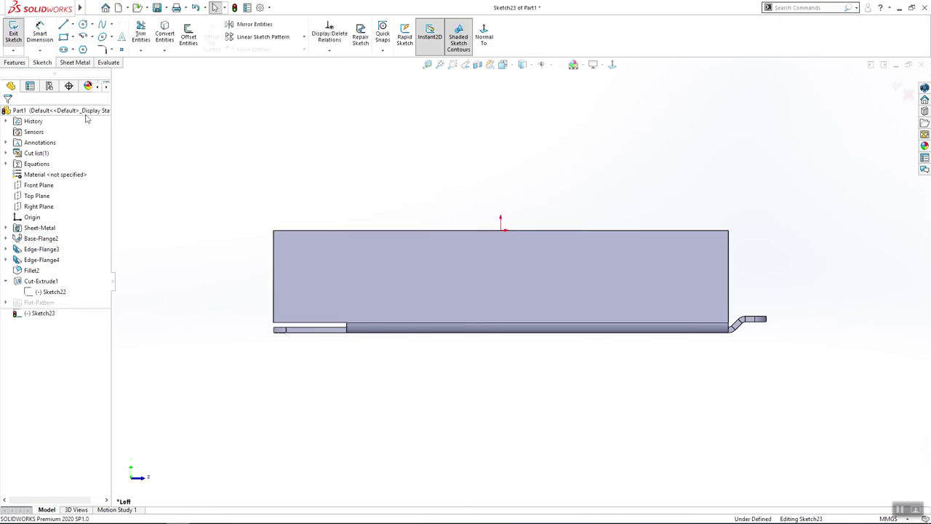
# Step: From the bend's cut corner, sketch a 2.4 mm slanted line, a tangent arc, a 4.3 mm line and an arc of about 3 mm radius
pyautogui.scroll(-3, 377, 309)
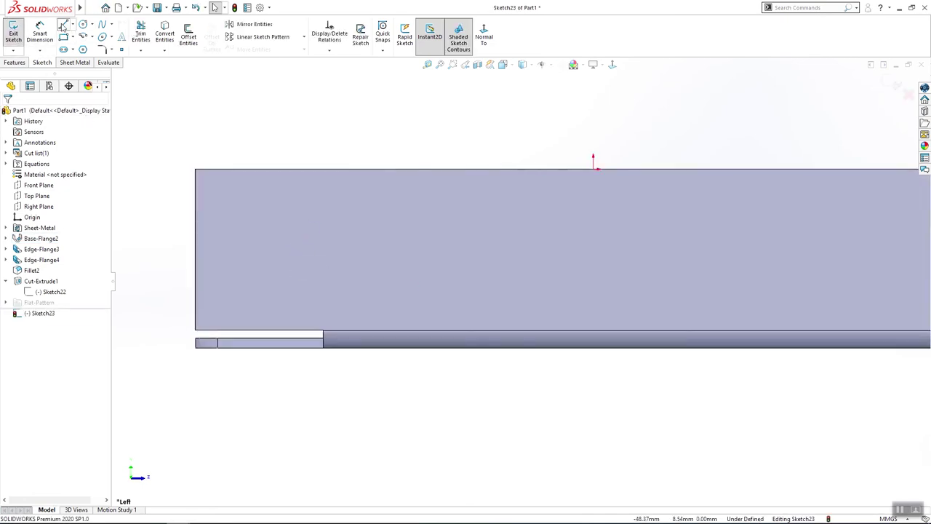
pyautogui.click(63, 25)
pyautogui.scroll(-3, 400, 331)
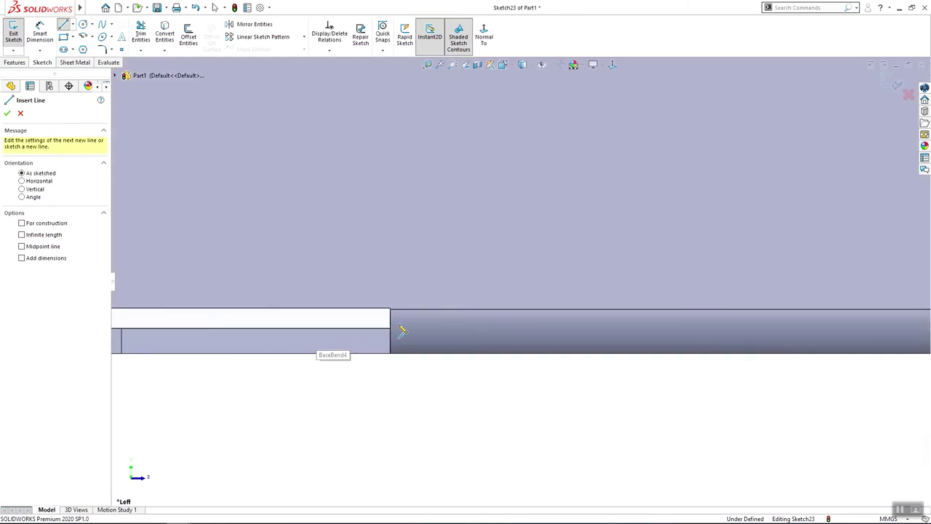
pyautogui.click(391, 310)
pyautogui.scroll(4, 361, 187)
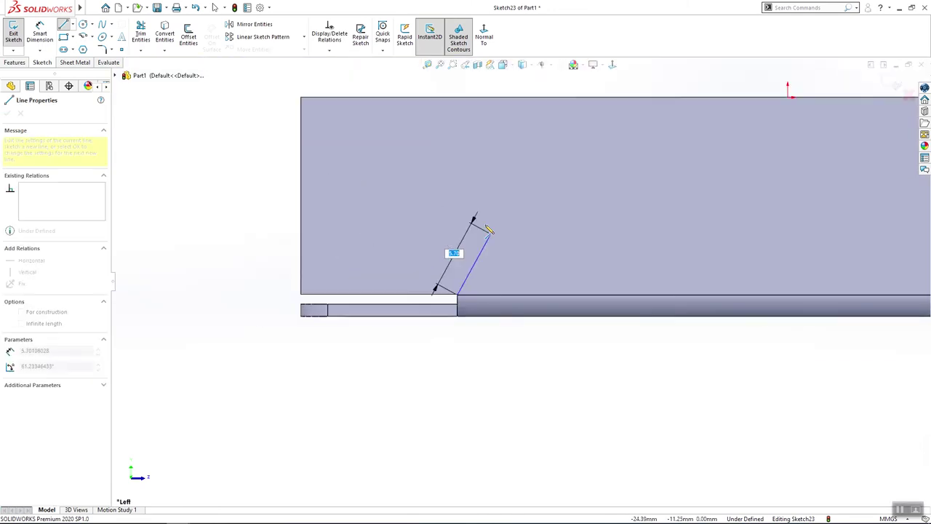
pyautogui.scroll(-4, 474, 220)
pyautogui.scroll(2, 461, 315)
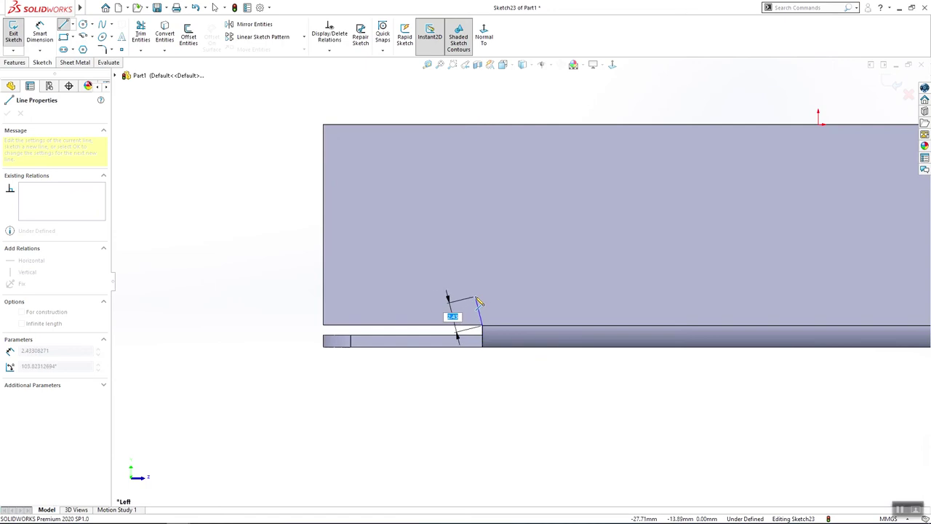
pyautogui.click(476, 298)
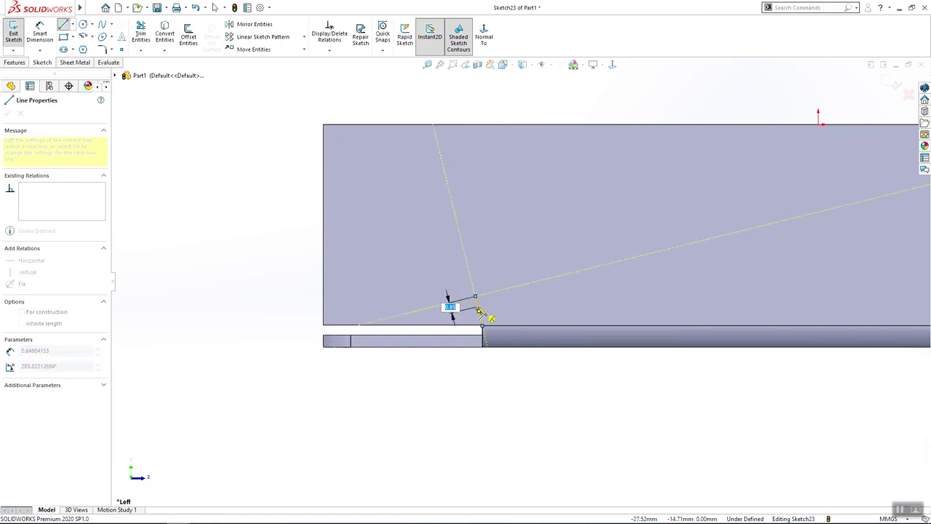
pyautogui.click(428, 252)
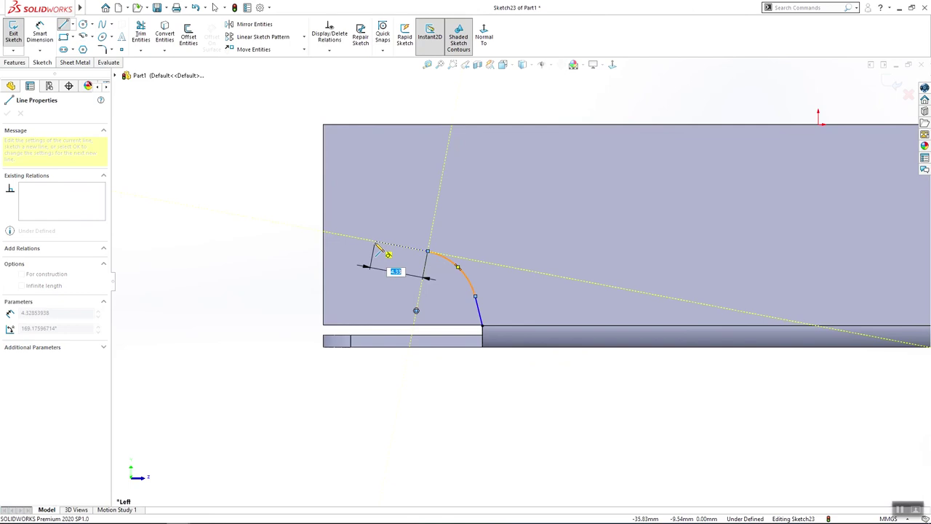
pyautogui.click(375, 243)
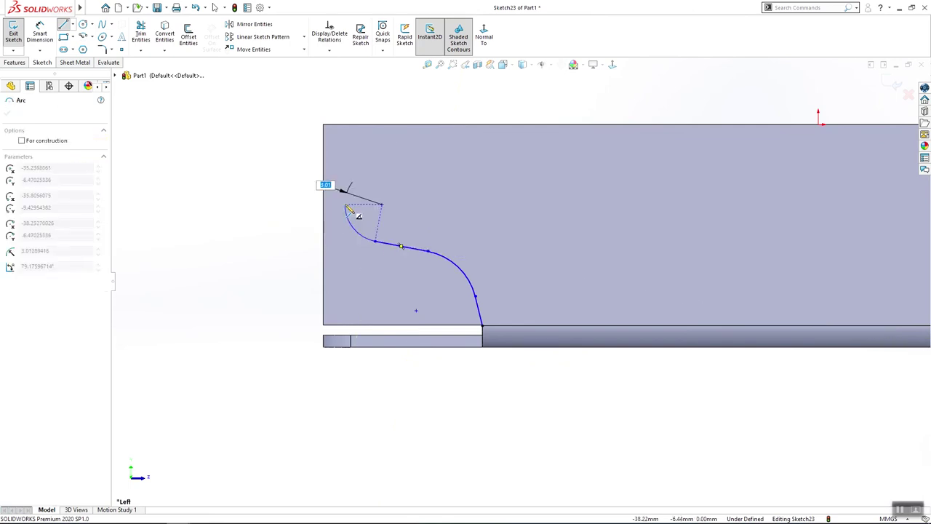
pyautogui.click(344, 205)
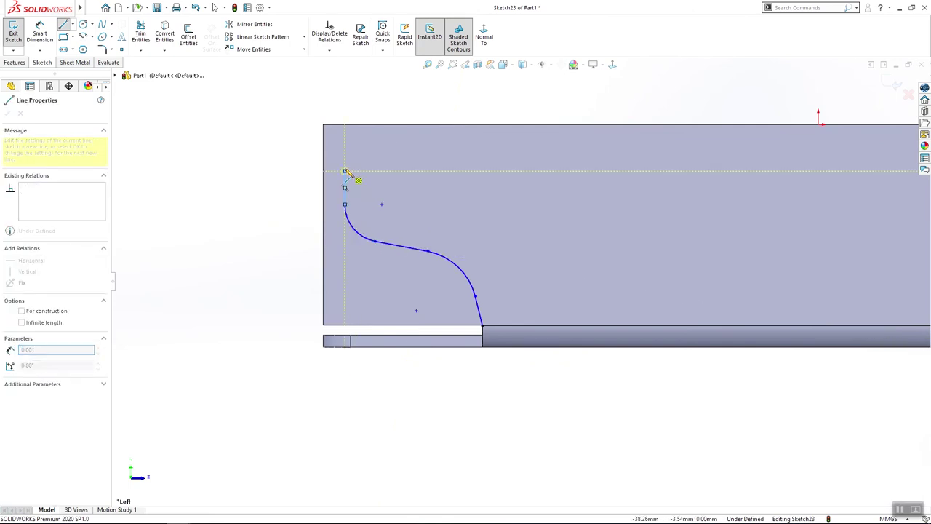
# Step: Continue with a 2.7 mm vertical line, an arc of about 3.9 mm radius, a line along the wall's upper edge and a 6.9 mm radius arc
pyautogui.click(345, 172)
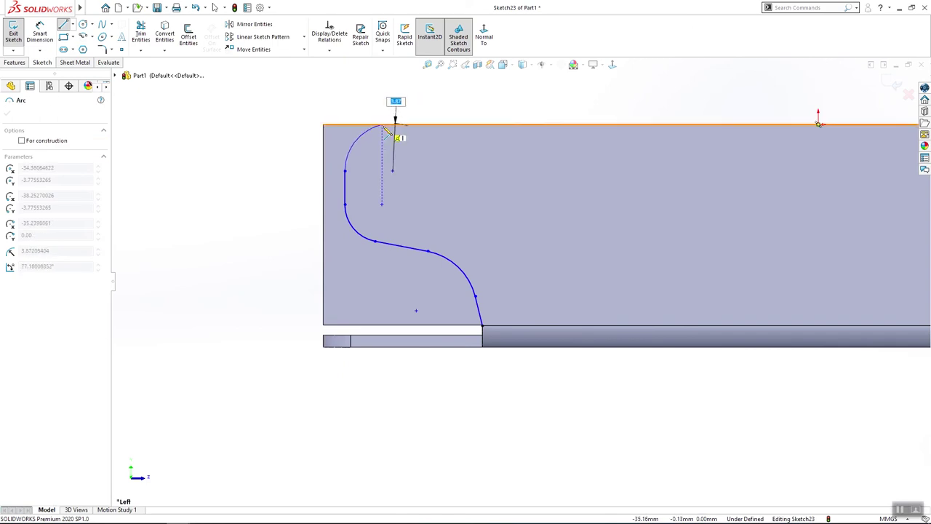
pyautogui.click(382, 125)
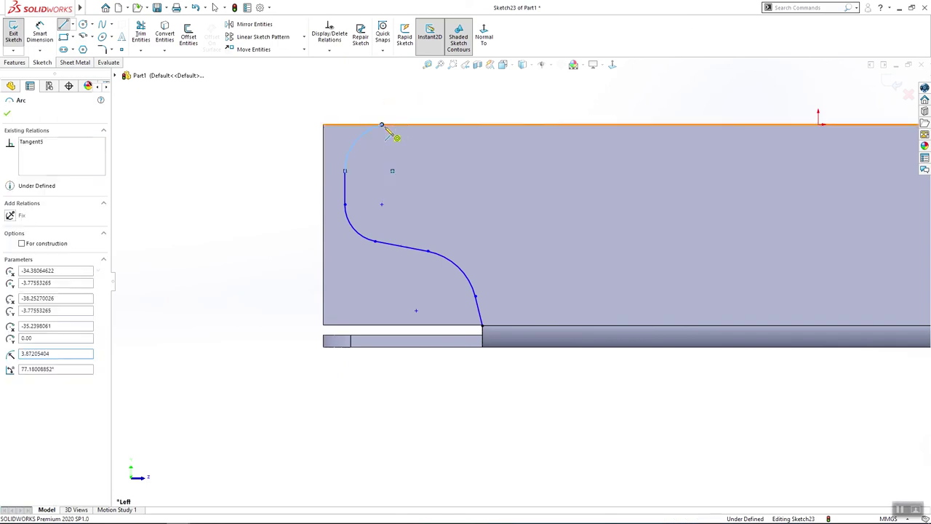
pyautogui.click(517, 126)
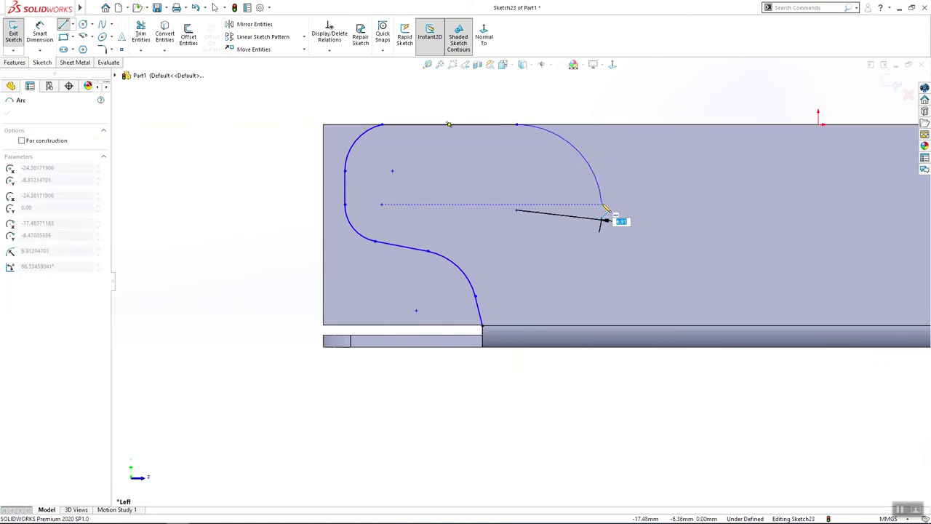
pyautogui.click(602, 205)
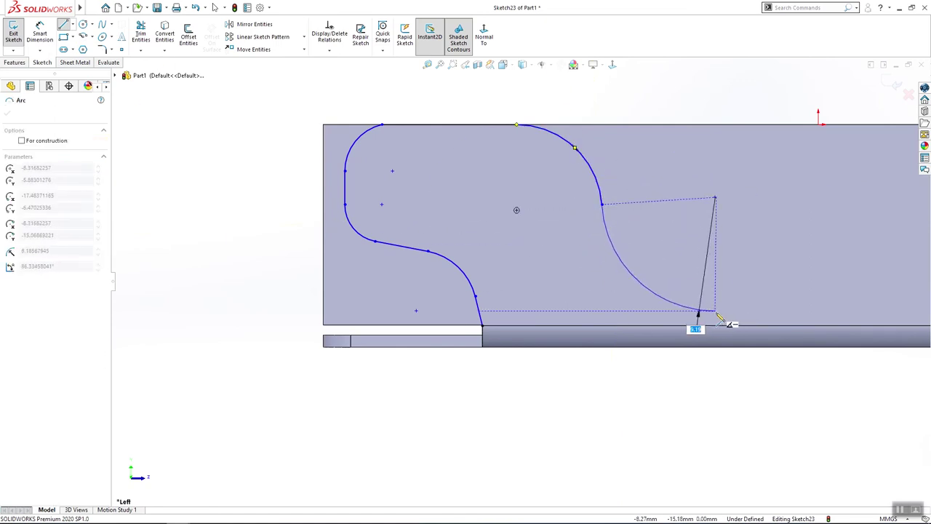
# Step: Continue the profile with an arc of about 9.2 mm radius and a horizontal line about 47 mm long toward the stepped tab
pyautogui.click(709, 312)
pyautogui.scroll(3, 773, 312)
pyautogui.scroll(-4, 800, 296)
pyautogui.scroll(-3, 814, 297)
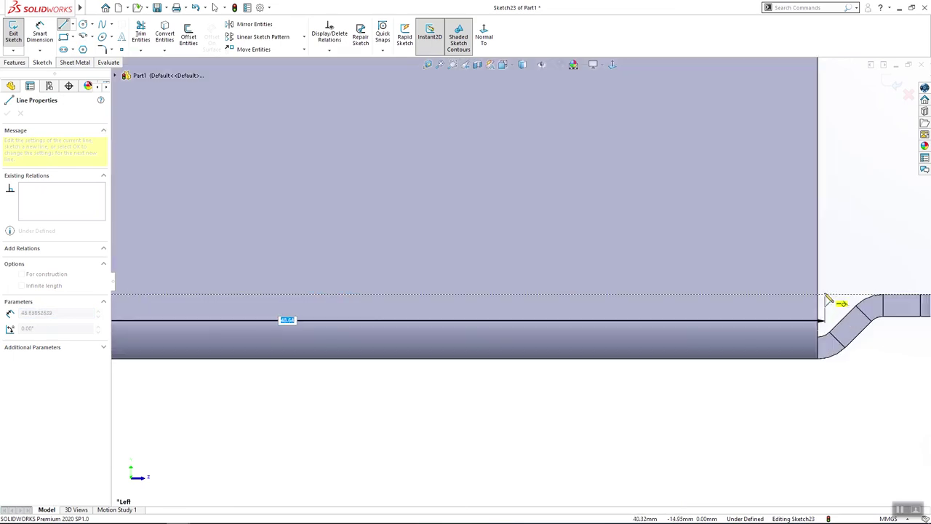
pyautogui.click(796, 294)
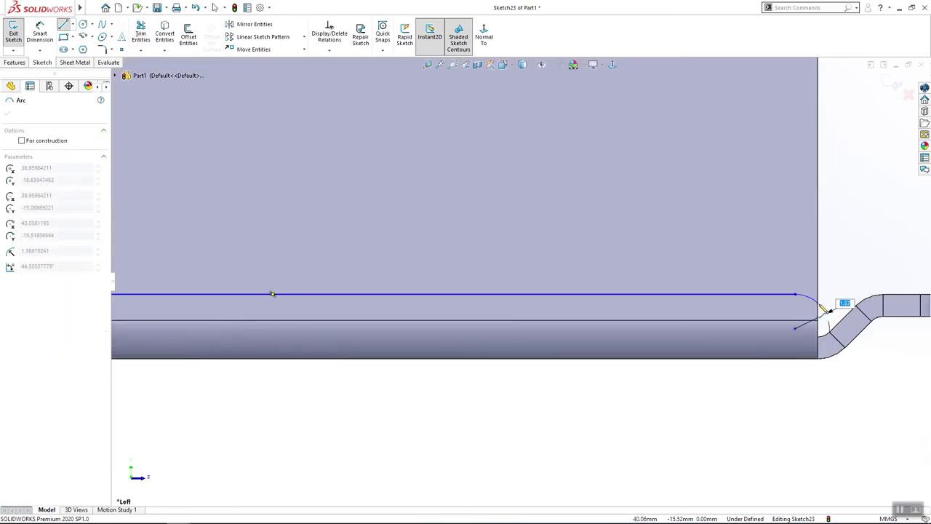
# Step: End the profile with a small arc to the wall's end edge and a vertical line down to the bend line
pyautogui.click(817, 305)
pyautogui.click(817, 320)
pyautogui.press('Escape')
pyautogui.scroll(7, 811, 335)
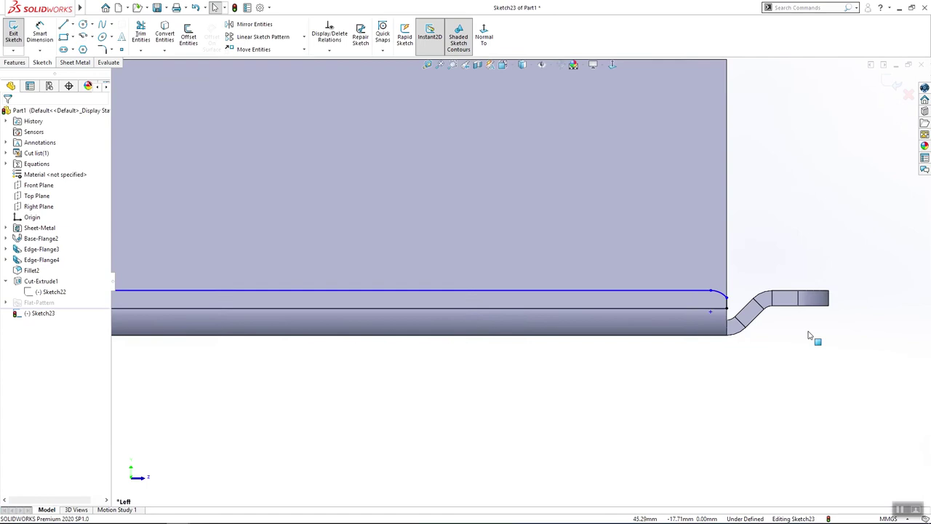
# Step: Add a tangent relation between the small end arc and the short vertical line at the stepped-tab end
pyautogui.scroll(-3, 605, 301)
pyautogui.scroll(-3, 671, 260)
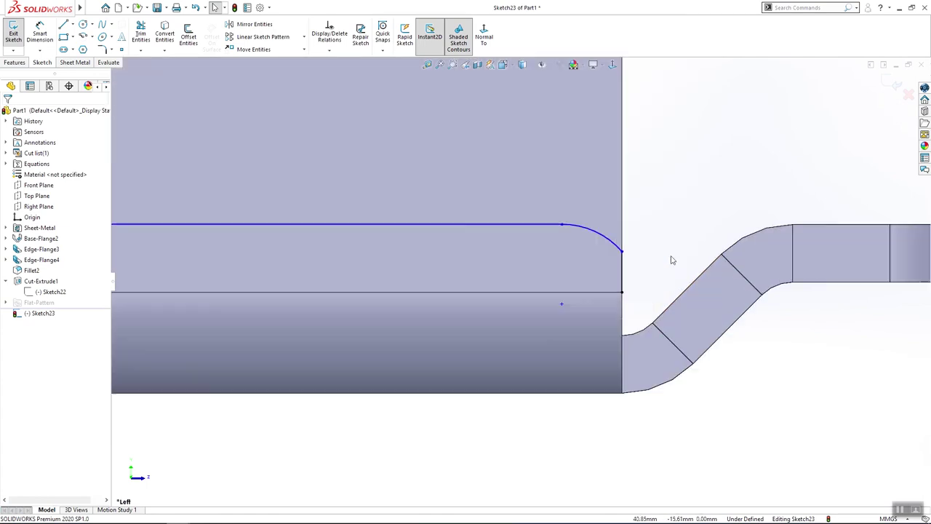
pyautogui.click(623, 265)
pyautogui.keyDown('ctrl'); pyautogui.click(615, 246); pyautogui.keyUp('ctrl')
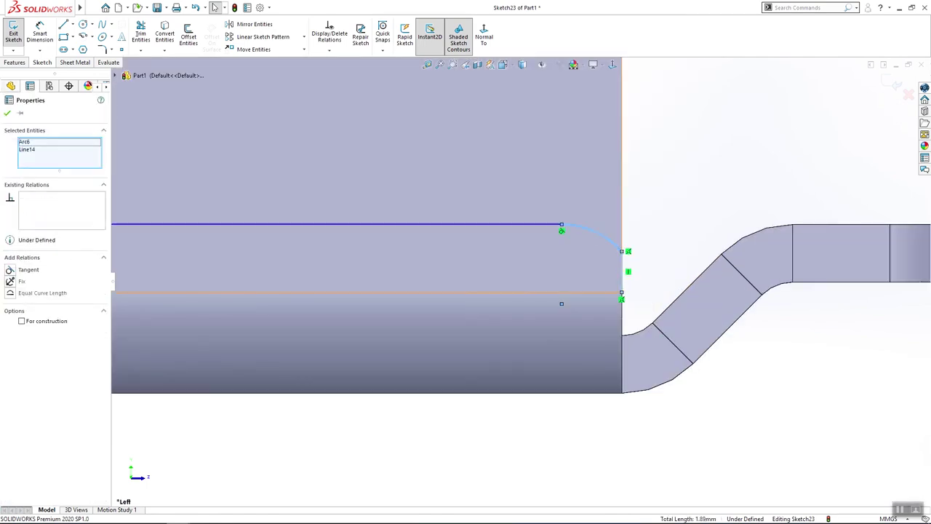
pyautogui.click(10, 270)
pyautogui.click(846, 360)
# Step: Dimension the angle between the short slanted line at the cut corner and the bend line as 97°
pyautogui.scroll(9, 847, 340)
pyautogui.scroll(-3, 220, 269)
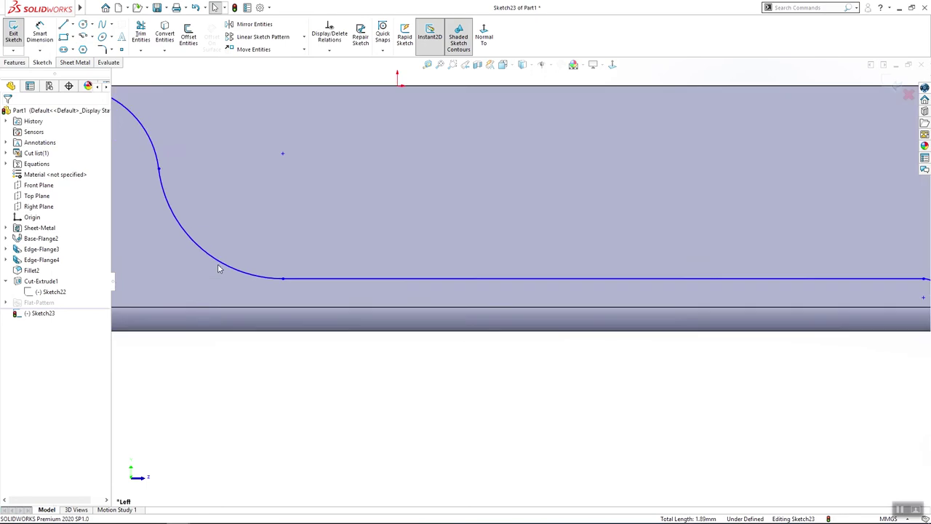
pyautogui.scroll(3, 327, 281)
pyautogui.scroll(-1, 327, 281)
pyautogui.scroll(-2, 492, 228)
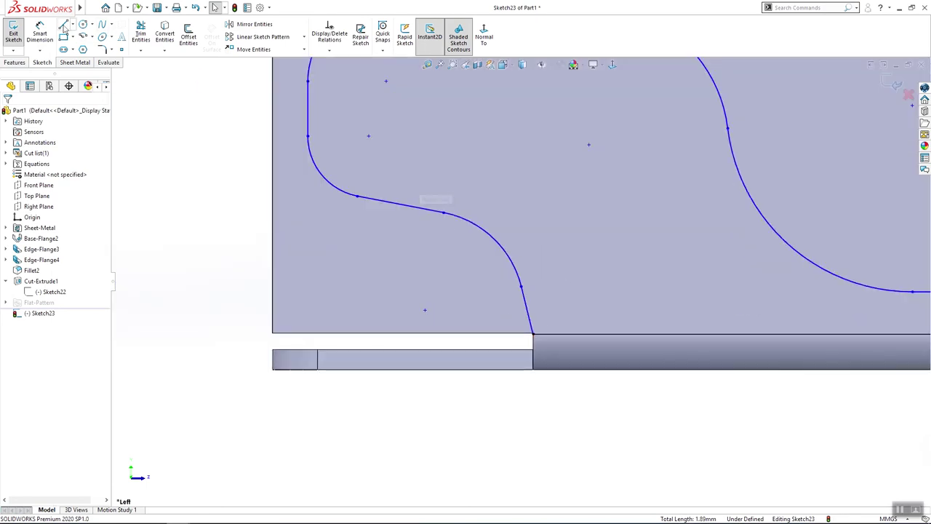
pyautogui.moveTo(529, 300); pyautogui.dragTo(580, 345)
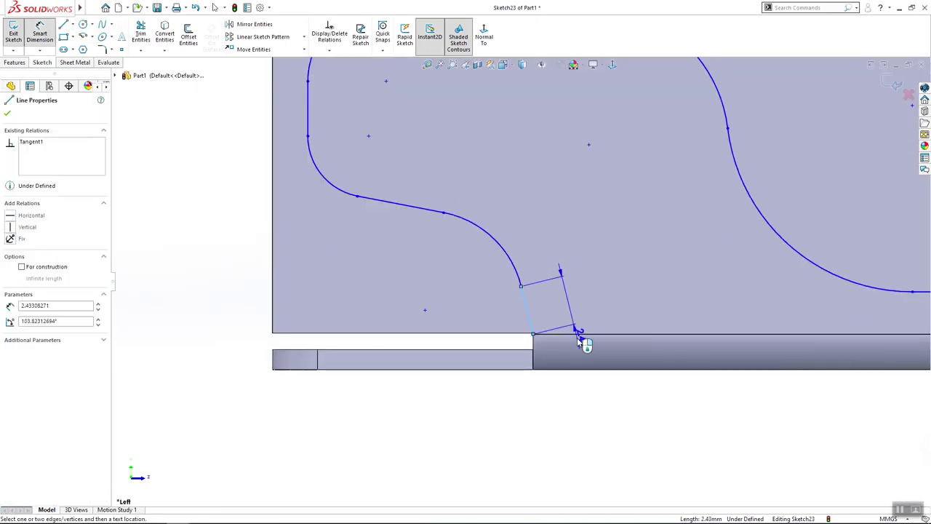
pyautogui.click(584, 336)
pyautogui.click(639, 306)
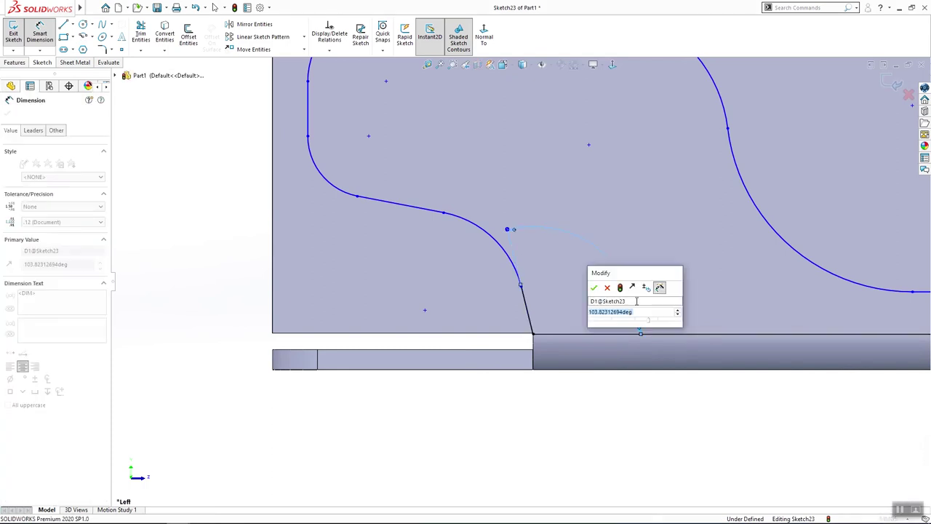
pyautogui.write('97')
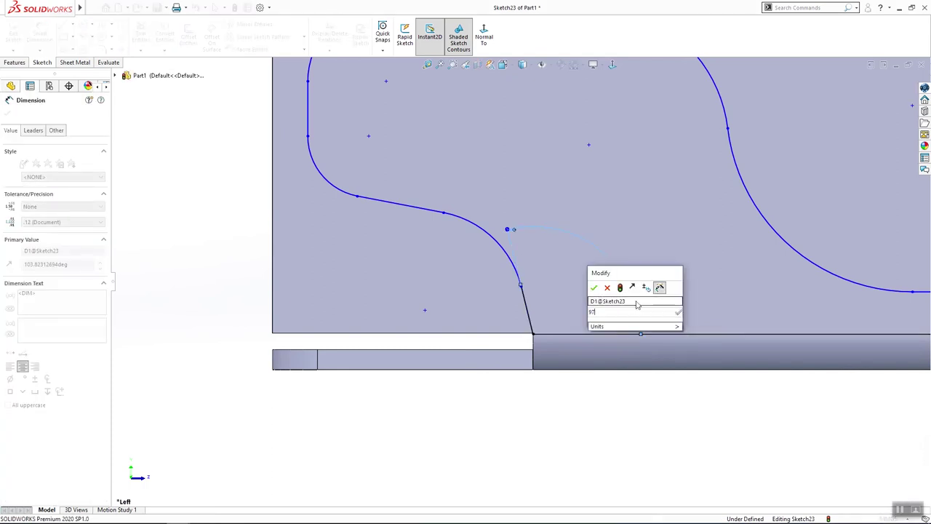
pyautogui.press('Return')
pyautogui.press('Escape')
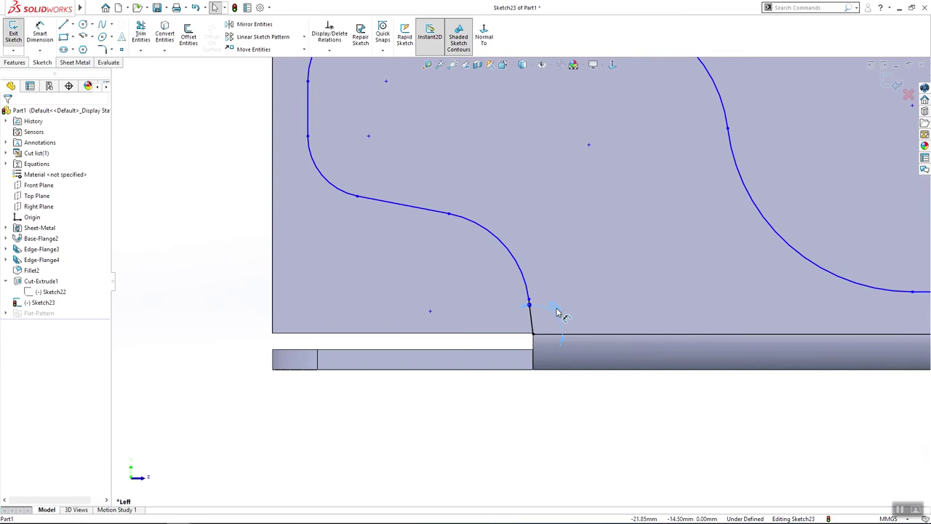
# Step: Set the short slanted line's height above the bend line to 2 mm and the adjoining arc's radius to 4 mm
pyautogui.press('d')
pyautogui.click(556, 335)
pyautogui.click(529, 299)
pyautogui.click(480, 302)
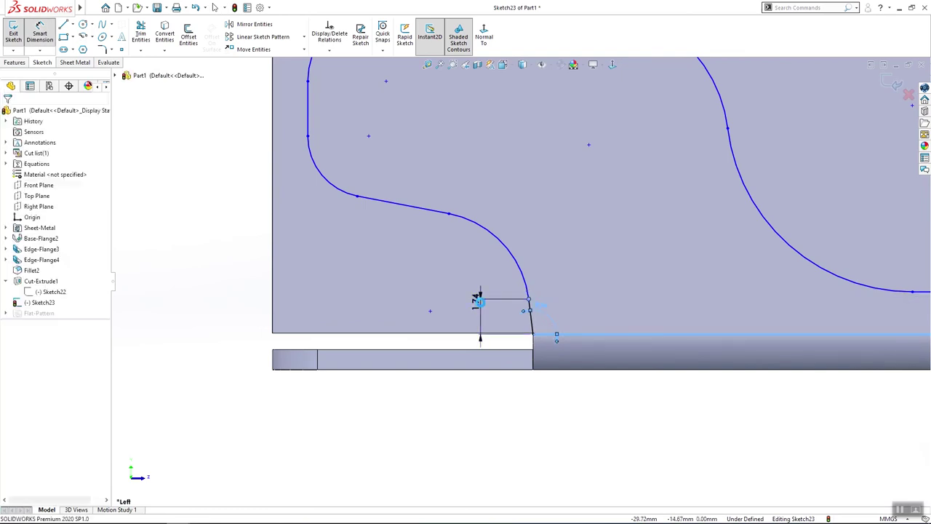
pyautogui.click(479, 302)
pyautogui.press('Return')
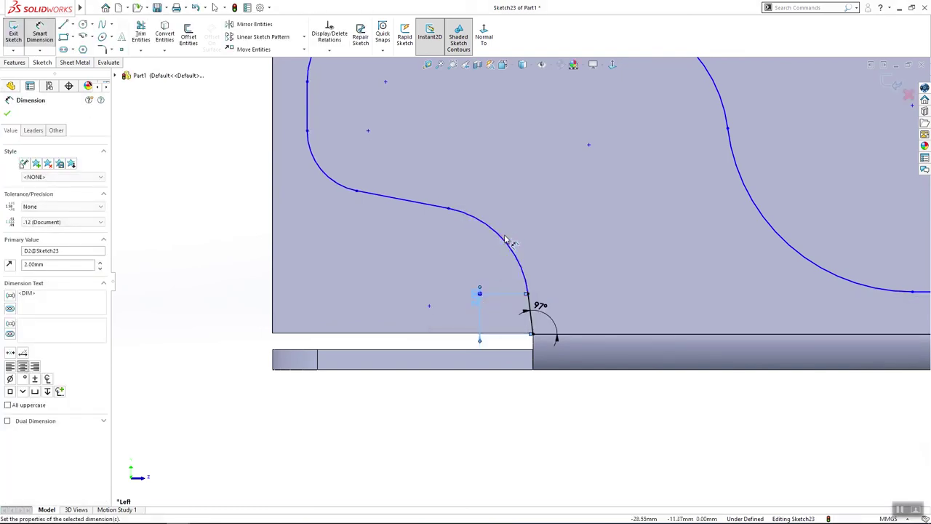
pyautogui.click(506, 243)
pyautogui.click(444, 290)
pyautogui.press('Return')
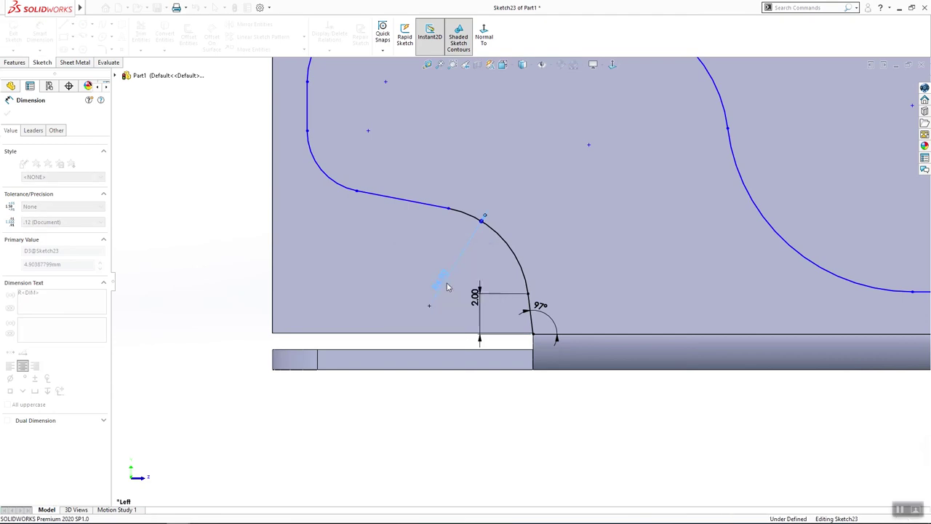
# Step: Set the sloping line's length to 5.3 mm and its angle to the bend line to 24°
pyautogui.click(435, 220)
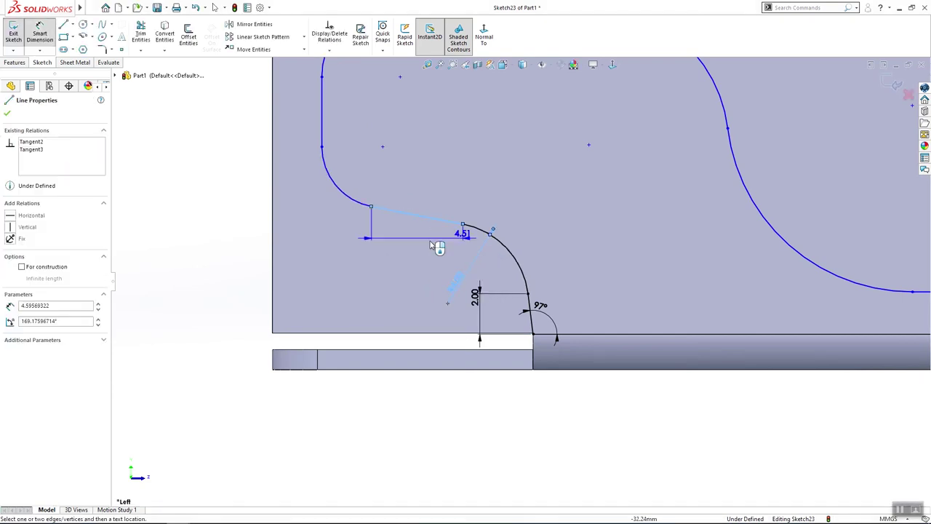
pyautogui.click(476, 182)
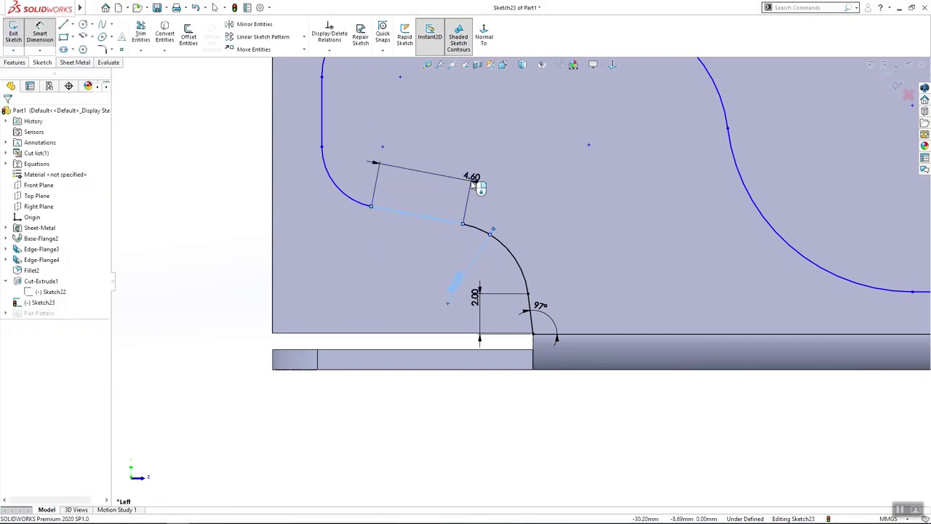
pyautogui.write('5.3')
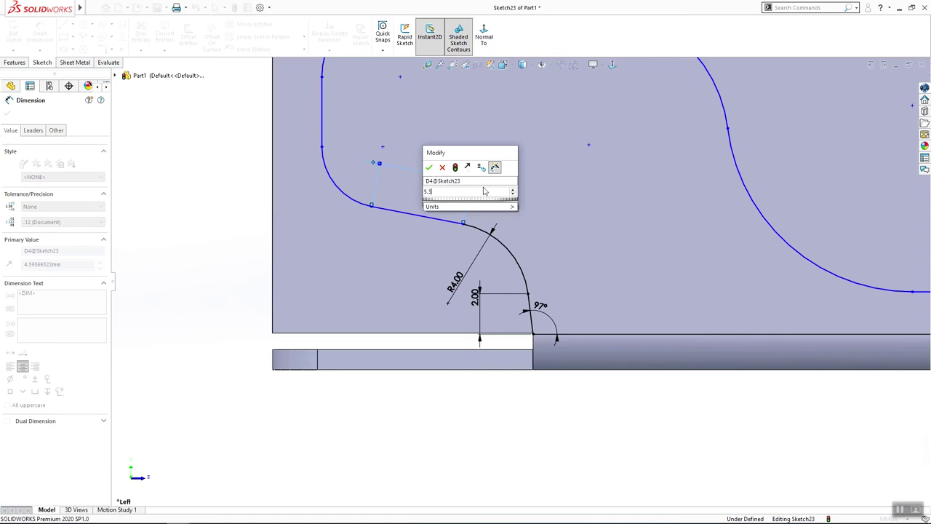
pyautogui.press('Return')
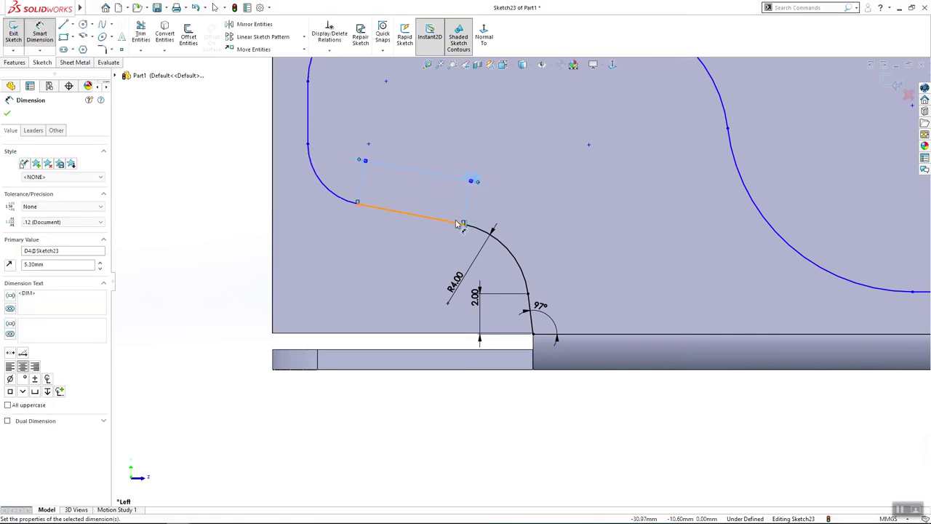
pyautogui.click(459, 224)
pyautogui.click(574, 336)
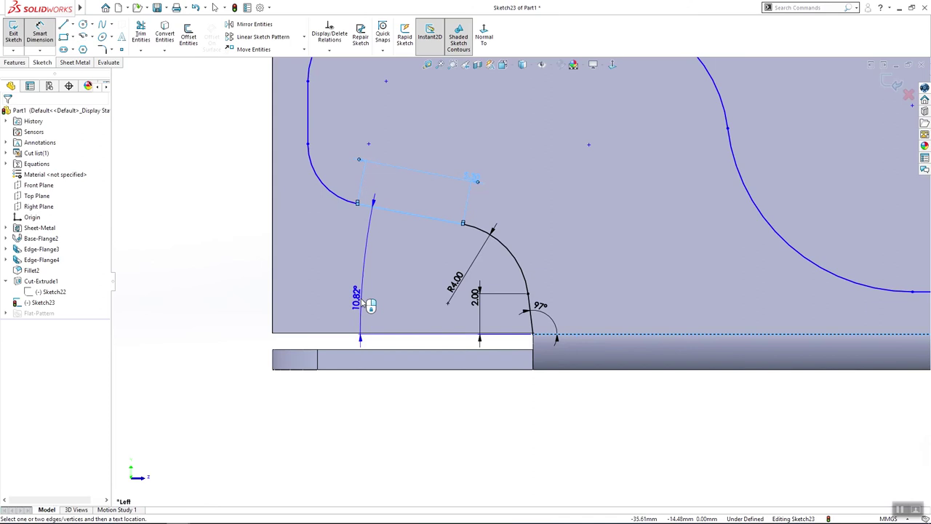
pyautogui.click(357, 297)
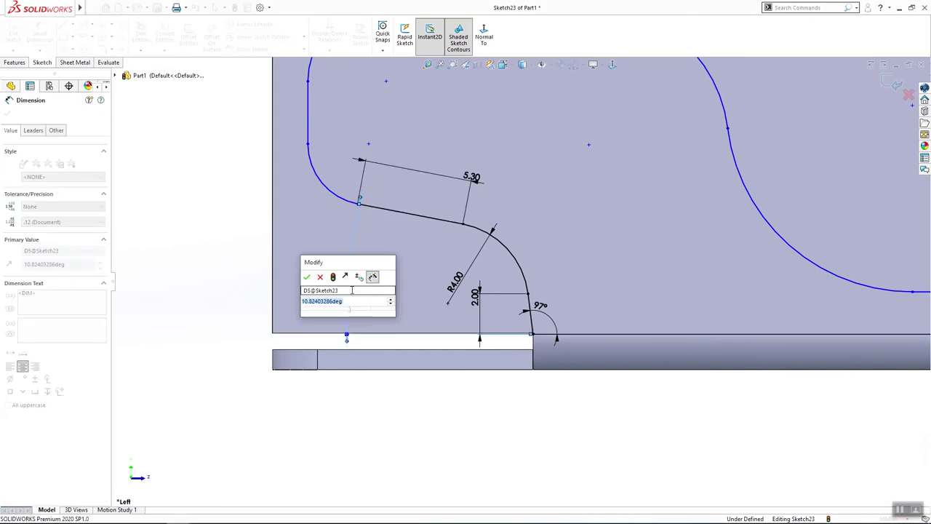
pyautogui.write('24')
pyautogui.press('Return')
# Step: Set the radii of the arcs below and above the vertical line to 4 mm each
pyautogui.scroll(5, 376, 253)
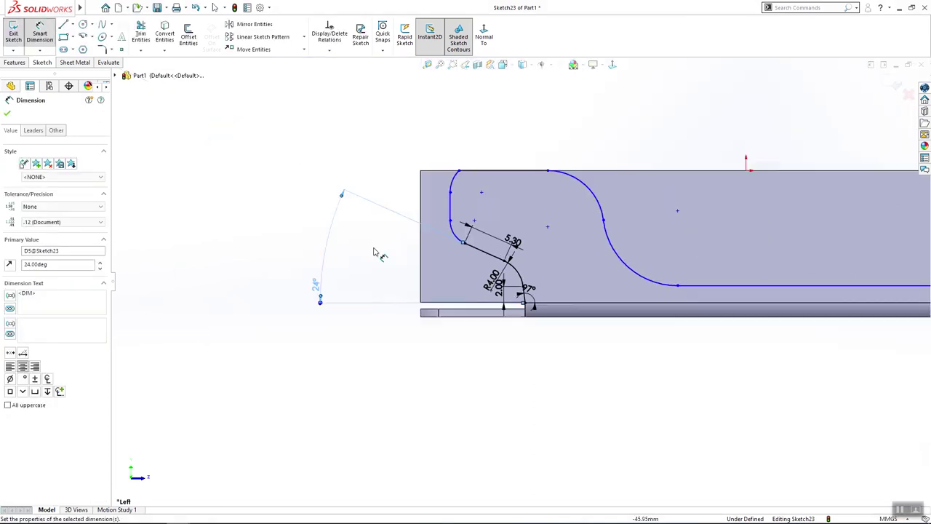
pyautogui.scroll(-3, 504, 289)
pyautogui.click(504, 289)
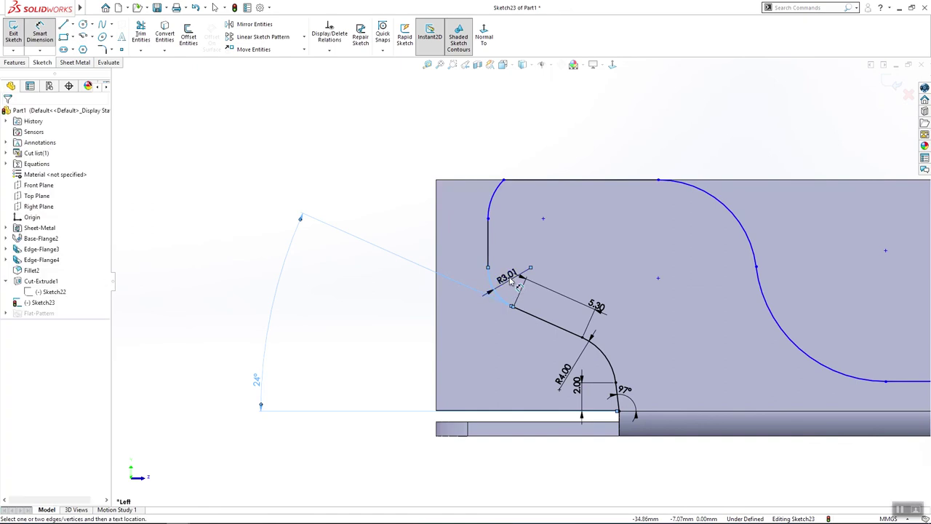
pyautogui.click(512, 279)
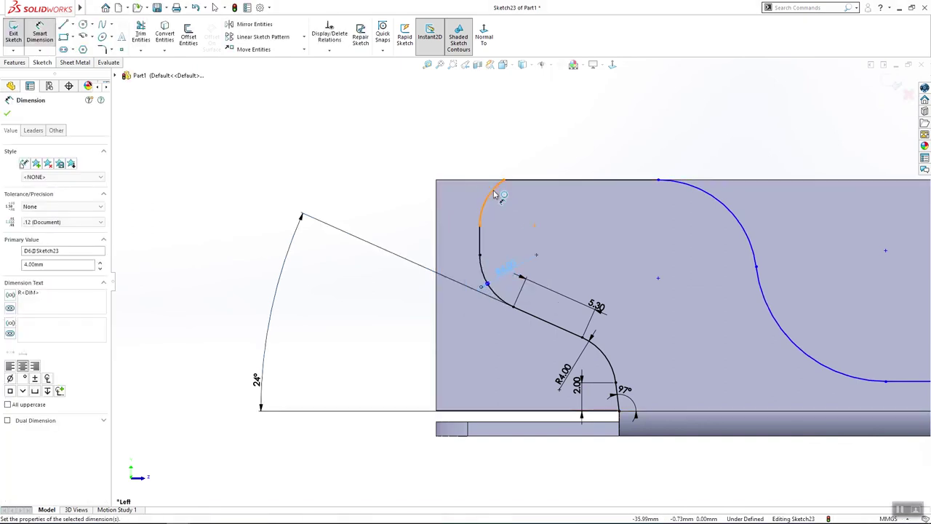
pyautogui.click(496, 193)
pyautogui.click(506, 208)
pyautogui.write('4')
pyautogui.press('Return')
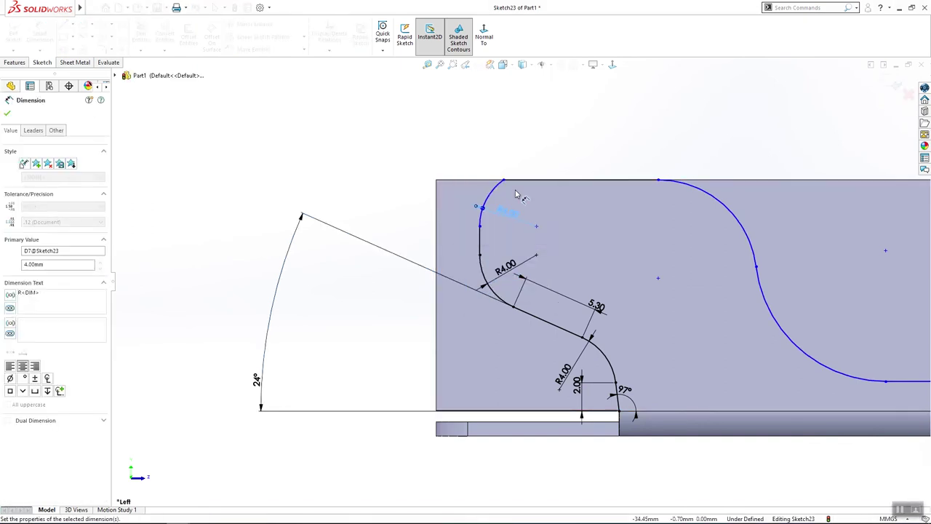
# Step: Add a tangent relation between the line along the wall's upper edge and the adjacent 4 mm arc
pyautogui.press('Escape')
pyautogui.click(516, 181)
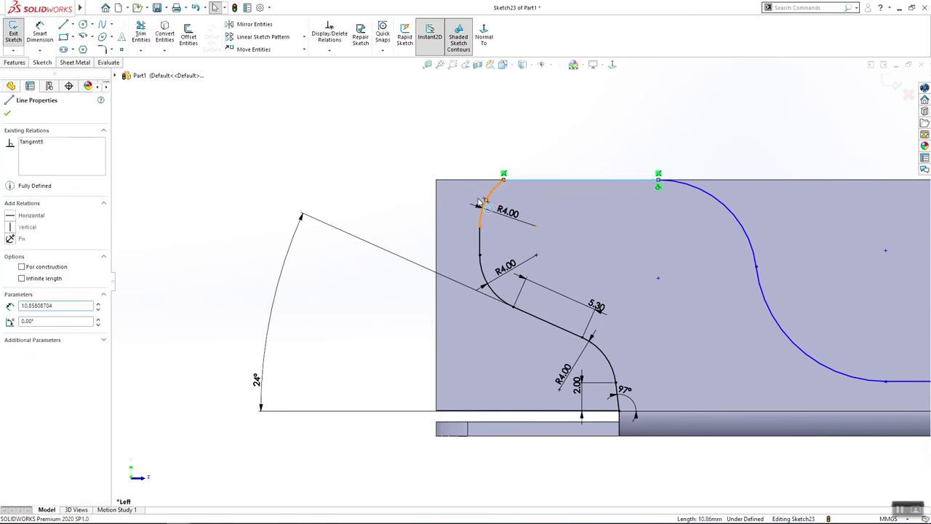
pyautogui.keyDown('ctrl'); pyautogui.click(483, 203); pyautogui.keyUp('ctrl')
pyautogui.click(14, 270)
pyautogui.press('Escape')
pyautogui.scroll(1, 658, 229)
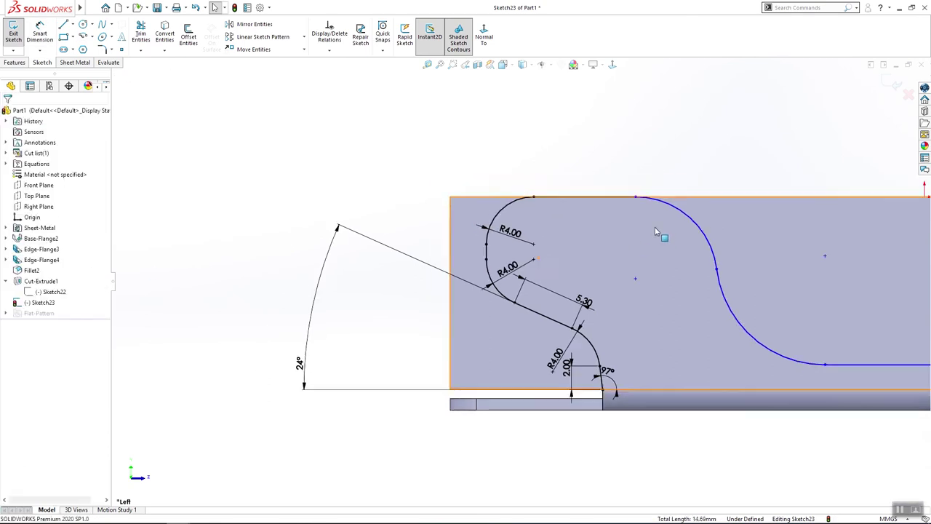
# Step: Set the large upper arc's radius to 10 mm and the length of the line along the wall's upper edge to 13.4 mm
pyautogui.scroll(-2, 691, 239)
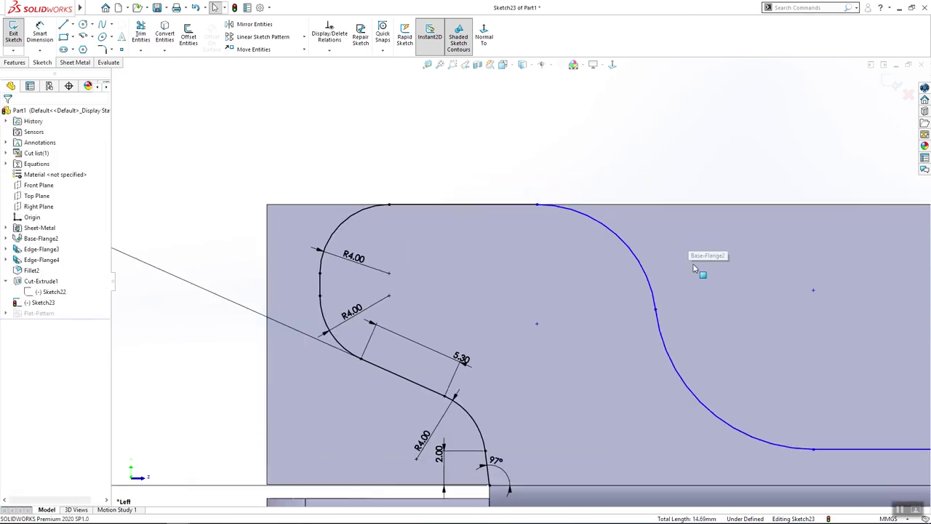
pyautogui.click(587, 218)
pyautogui.click(552, 264)
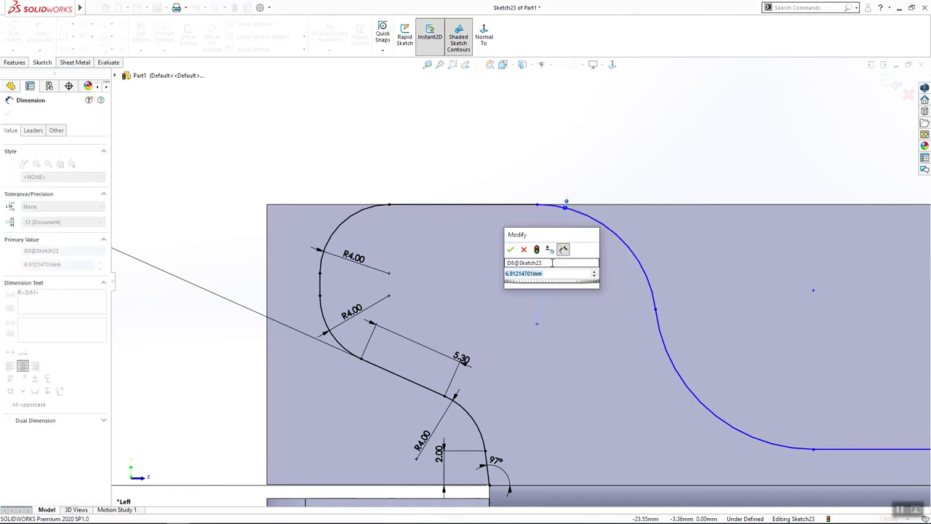
pyautogui.write('10')
pyautogui.press('Return')
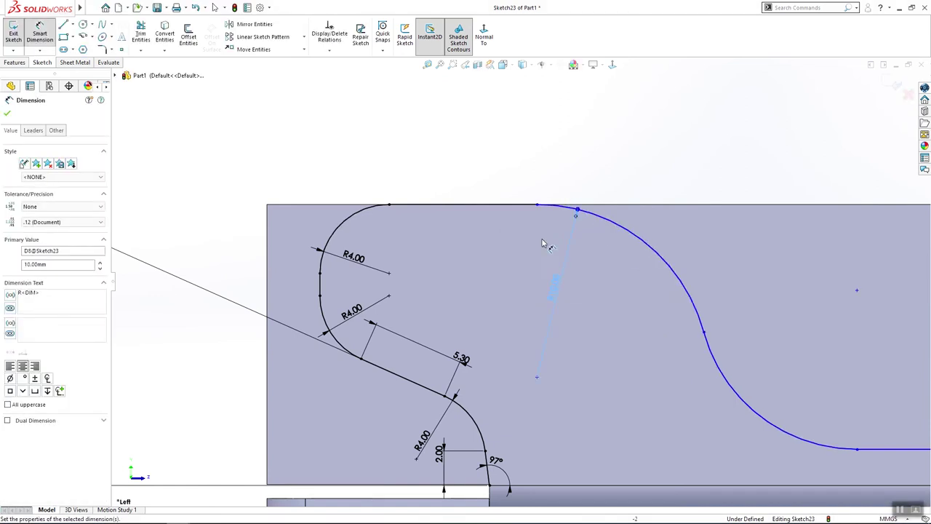
pyautogui.click(522, 207)
pyautogui.click(518, 152)
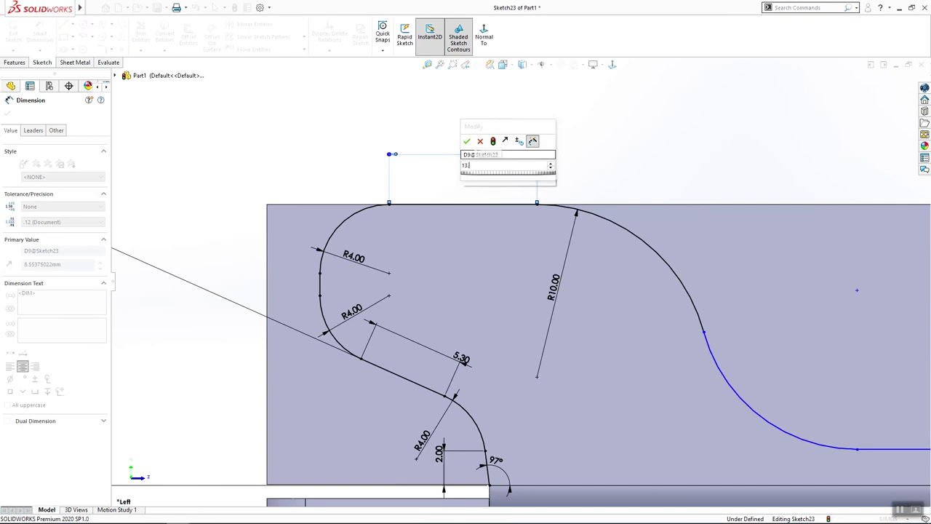
pyautogui.press('Return')
# Step: Set the radius of the lower arc leading into the long horizontal line to 12.6 mm
pyautogui.scroll(4, 521, 174)
pyautogui.scroll(-4, 837, 468)
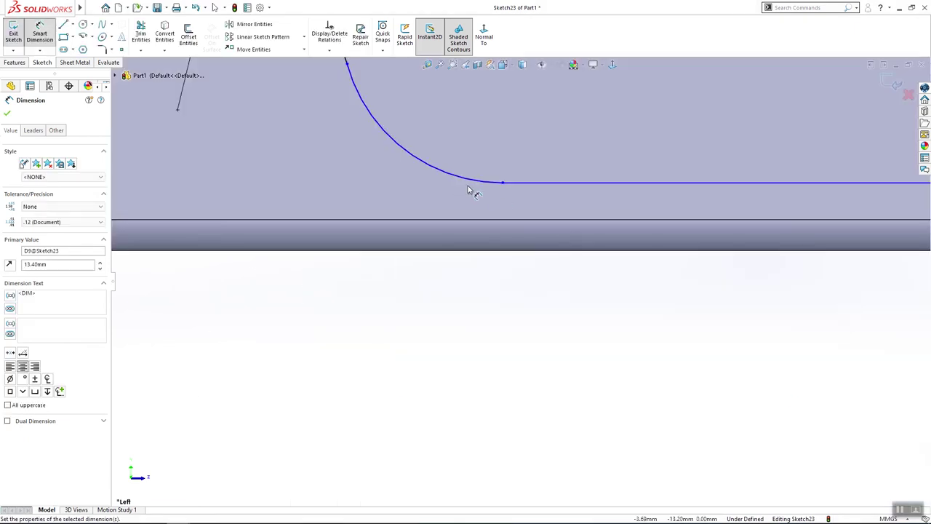
pyautogui.press('f')
pyautogui.scroll(-5, 472, 272)
pyautogui.click(468, 302)
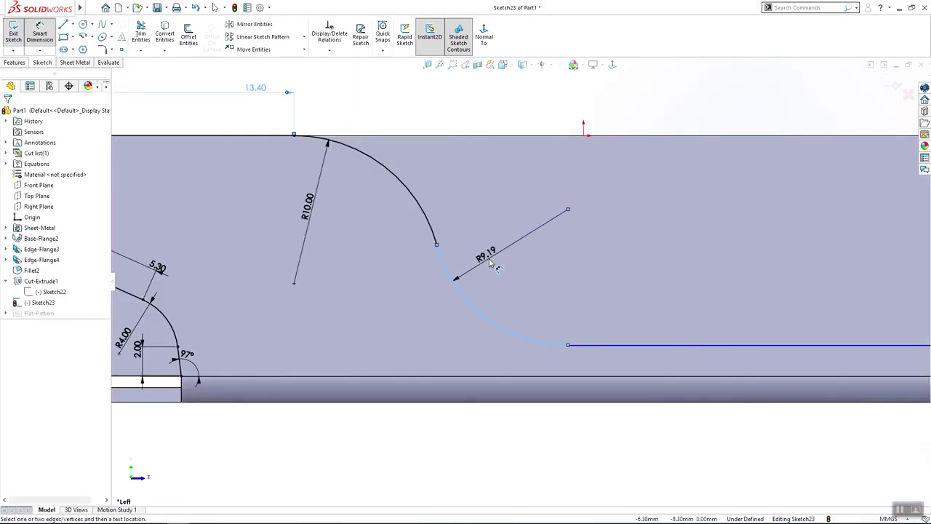
pyautogui.click(491, 264)
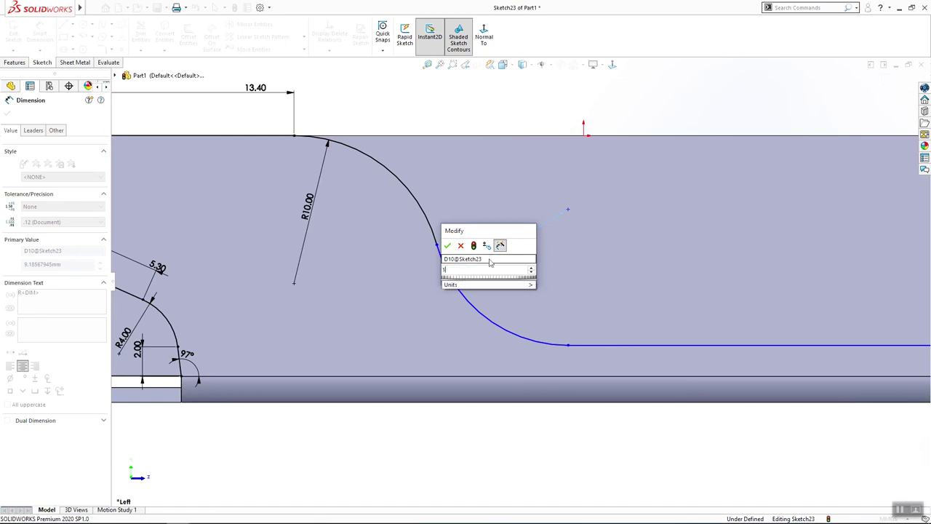
pyautogui.write('12.6')
pyautogui.press('Return')
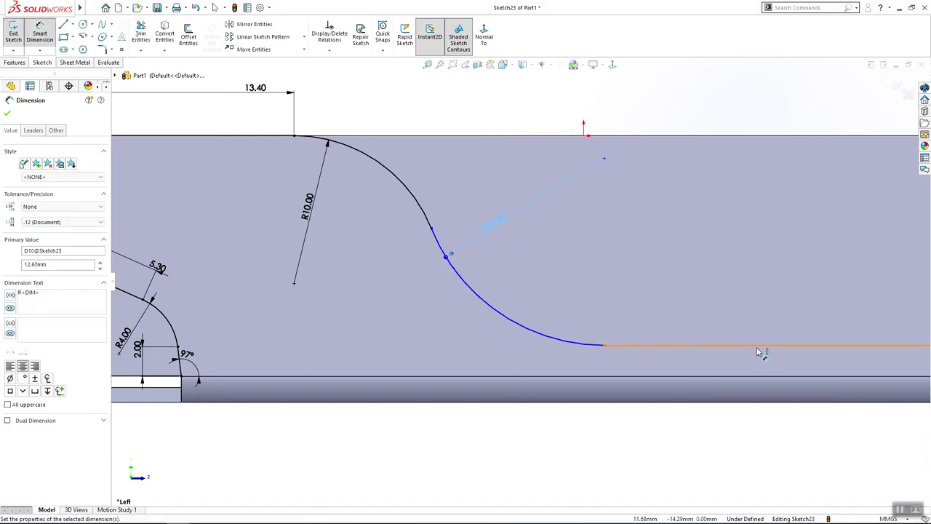
# Step: Set the distance between the long horizontal line and the bend line to 1.8 mm
pyautogui.click(760, 352)
pyautogui.click(740, 376)
pyautogui.click(743, 448)
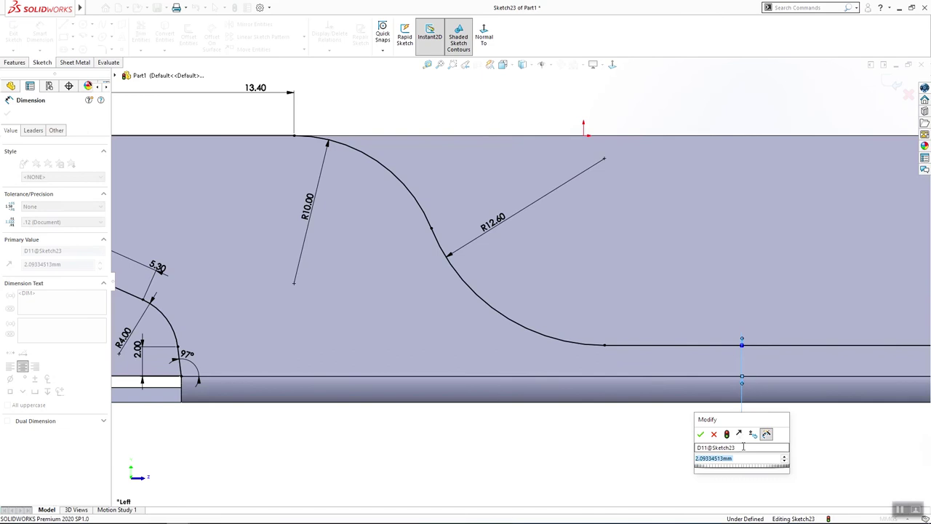
pyautogui.press('Return')
# Step: Set the radius of the small corner arc at the end of the long horizontal line to 1 mm
pyautogui.scroll(5, 757, 393)
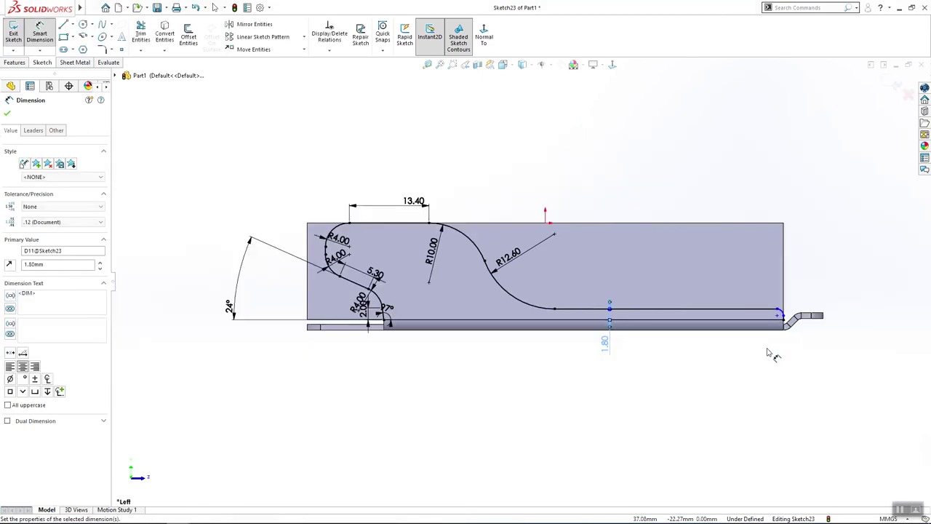
pyautogui.scroll(-6, 757, 321)
pyautogui.click(747, 277)
pyautogui.click(787, 253)
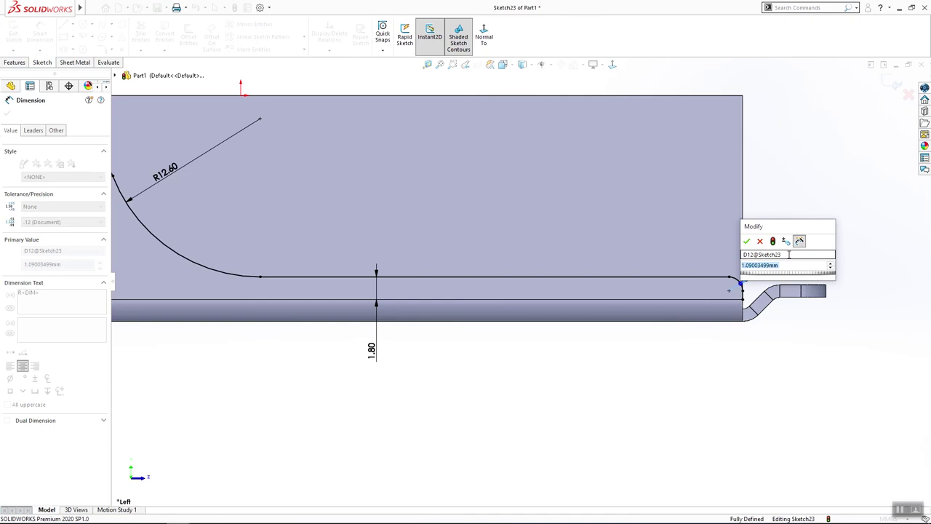
pyautogui.write('1')
pyautogui.press('Return')
pyautogui.press('Escape')
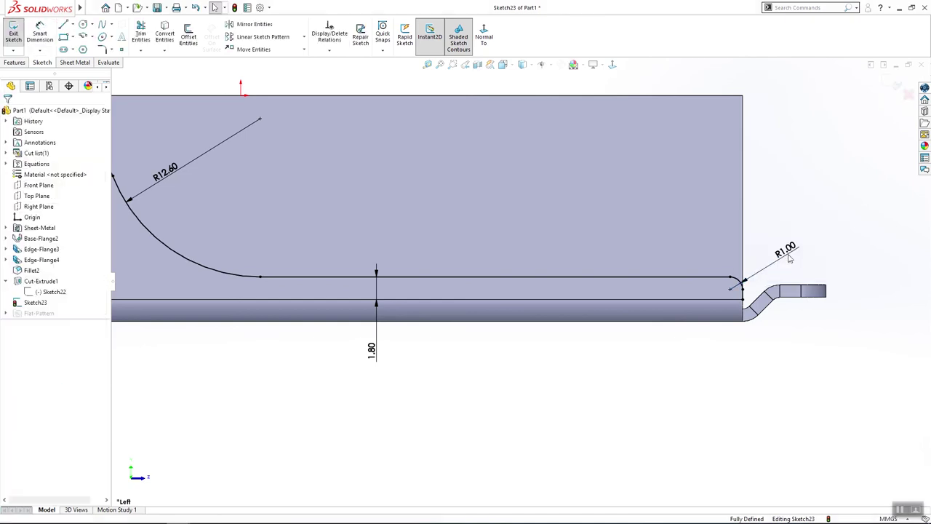
# Step: Close the wall profile with lines along the lower edge, past the wall's end, about 29 mm up, across and down to the 1 mm arc
pyautogui.scroll(5, 790, 258)
pyautogui.scroll(-3, 312, 225)
pyautogui.click(72, 27)
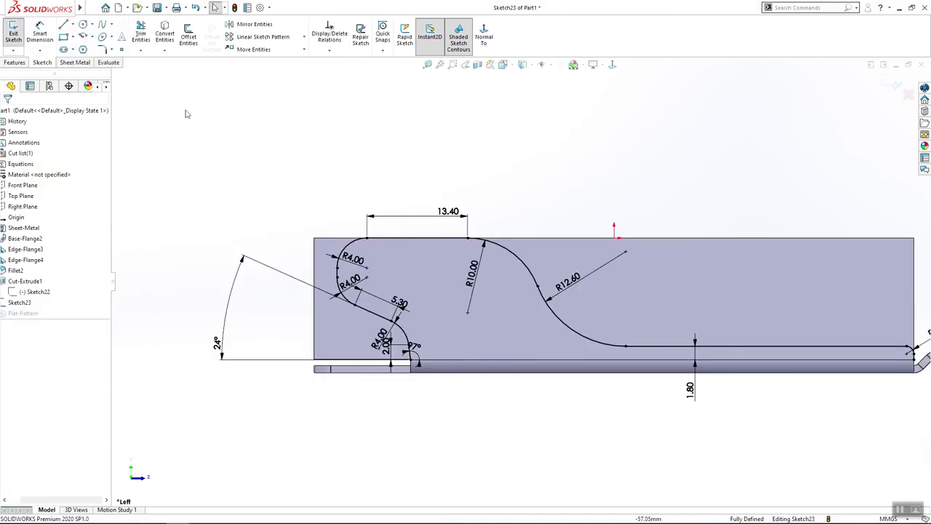
pyautogui.click(66, 25)
pyautogui.scroll(2, 410, 387)
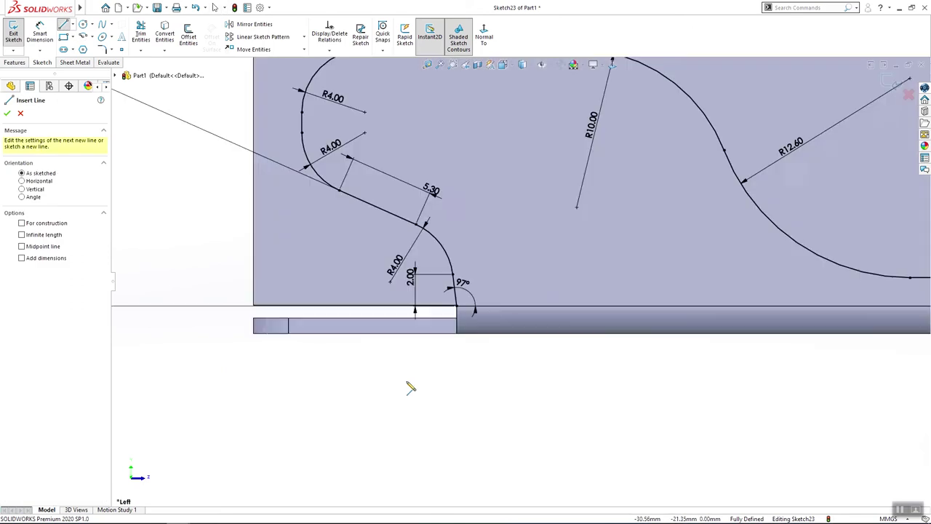
pyautogui.click(472, 311)
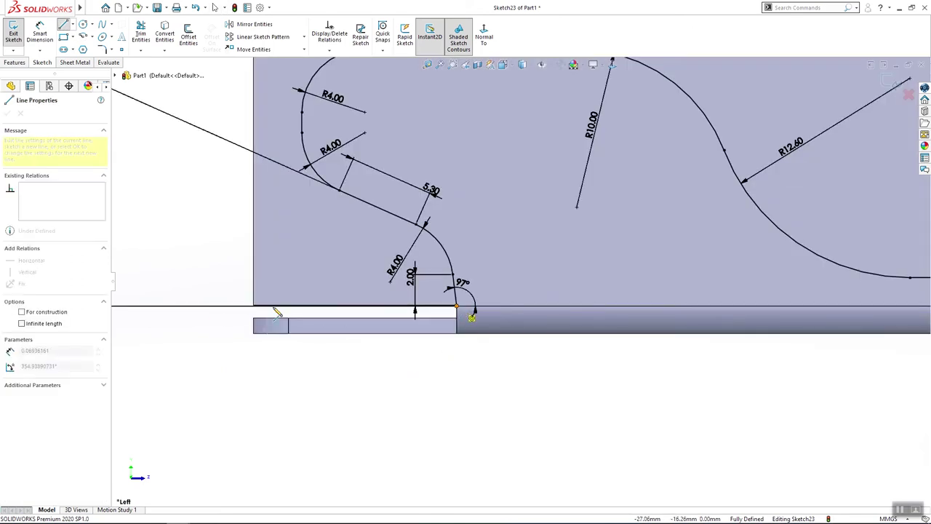
pyautogui.click(200, 306)
pyautogui.press('f')
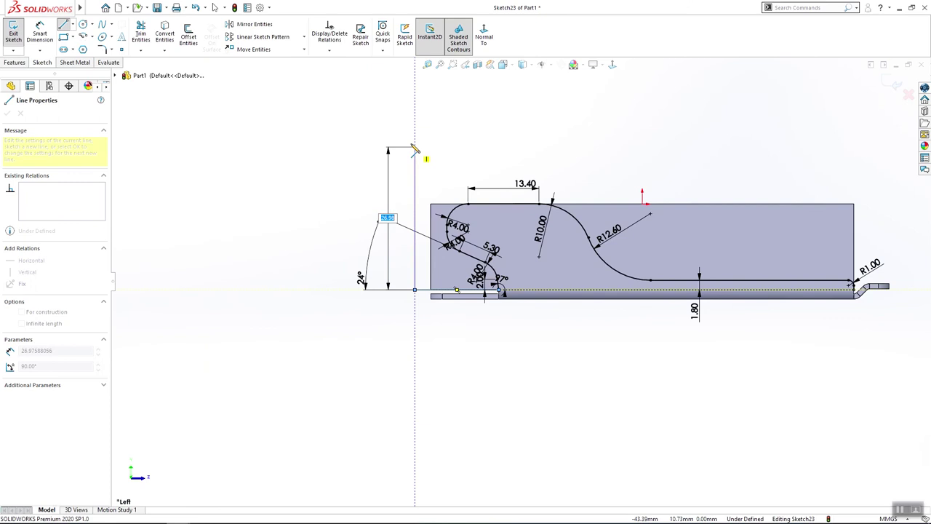
pyautogui.click(415, 136)
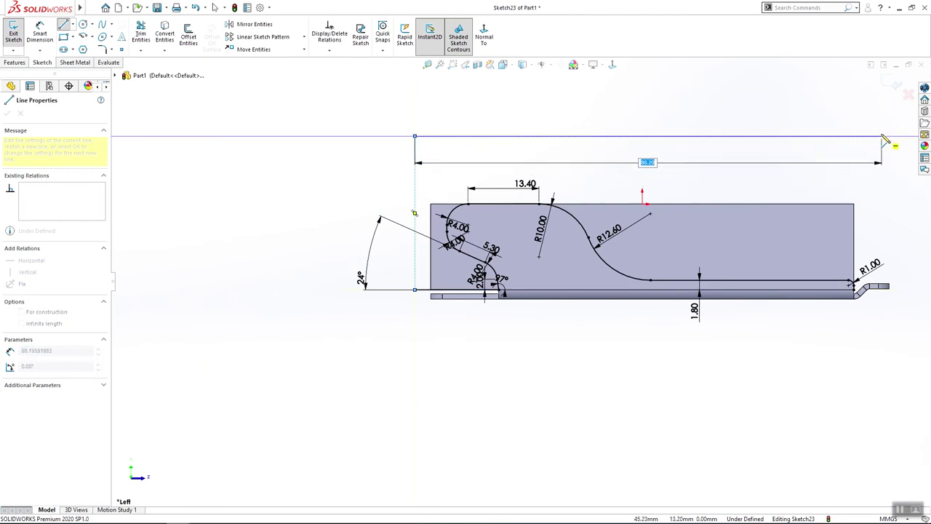
pyautogui.click(855, 136)
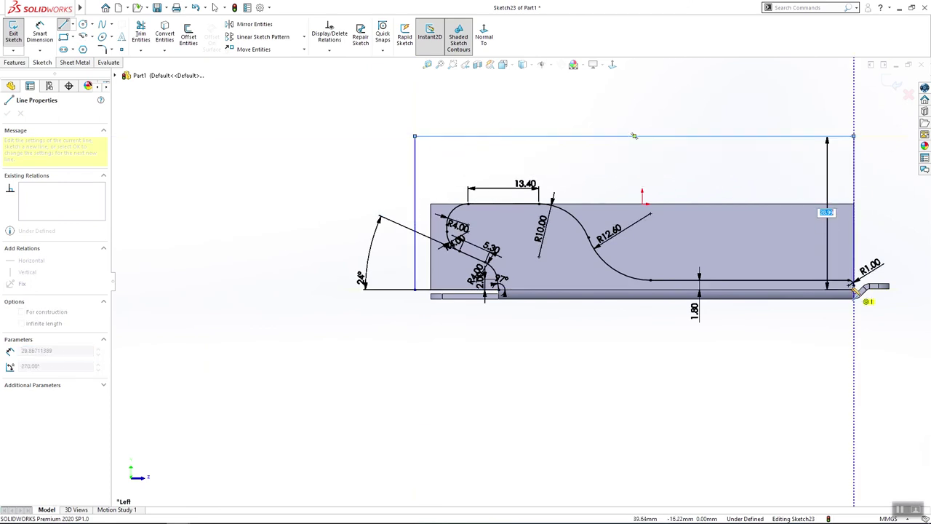
pyautogui.scroll(5, 861, 284)
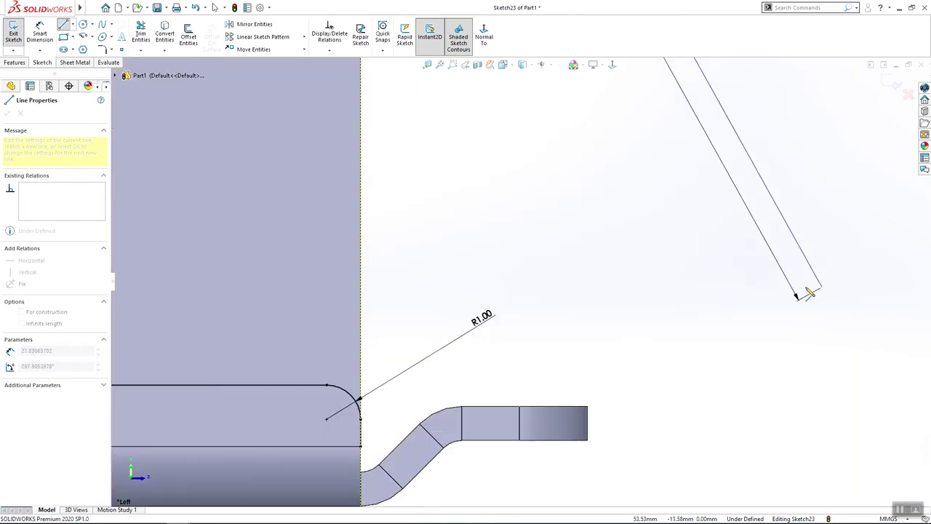
pyautogui.click(360, 420)
pyautogui.press('Escape')
pyautogui.scroll(-8, 439, 345)
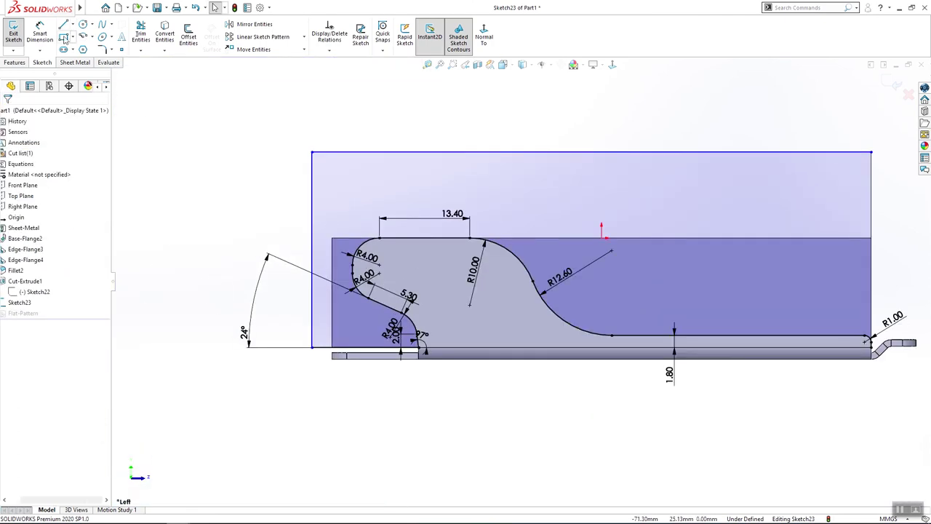
pyautogui.click(16, 63)
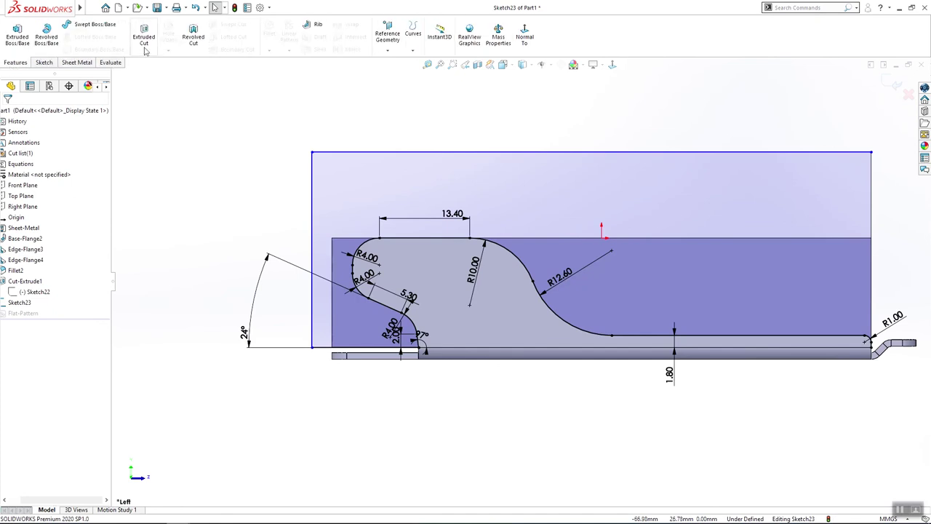
pyautogui.click(41, 172)
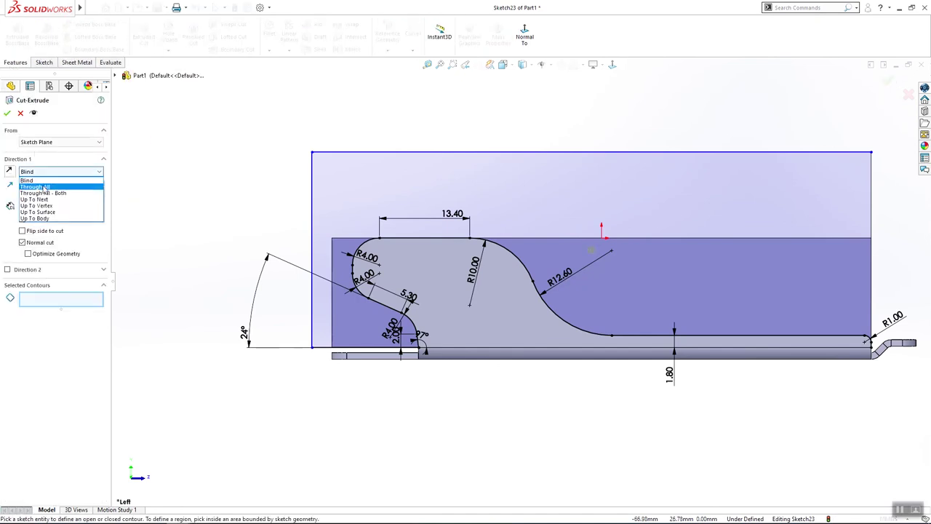
pyautogui.click(36, 190)
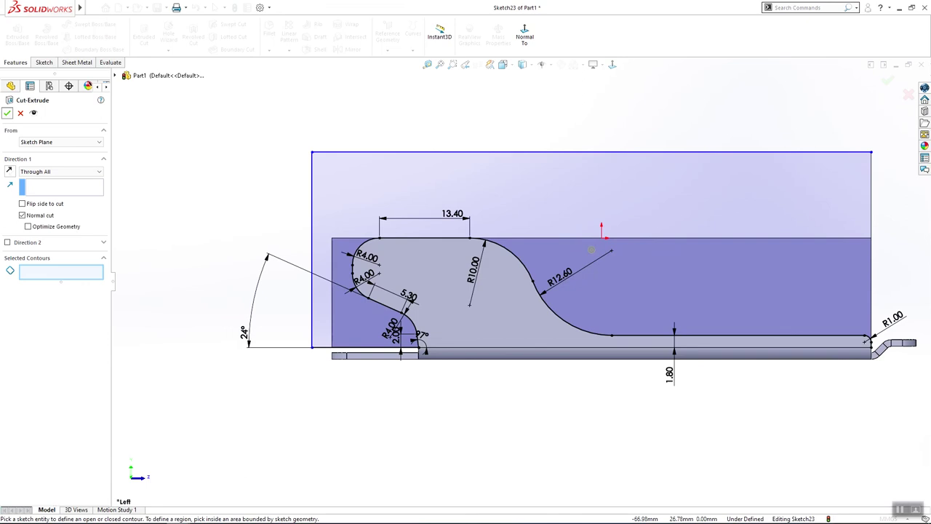
pyautogui.click(7, 113)
pyautogui.click(491, 289)
pyautogui.click(515, 268)
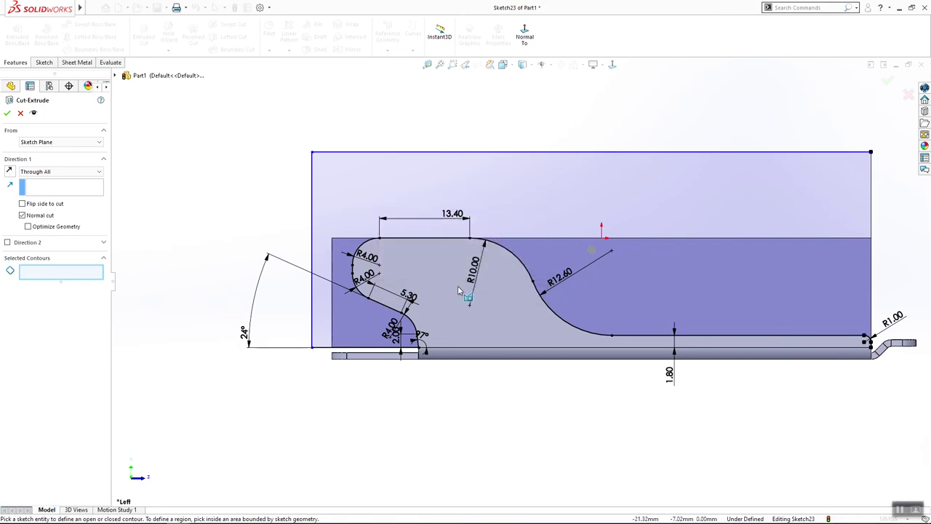
pyautogui.moveTo(459, 290); pyautogui.dragTo(517, 310, button='middle')
pyautogui.scroll(-6, 778, 289)
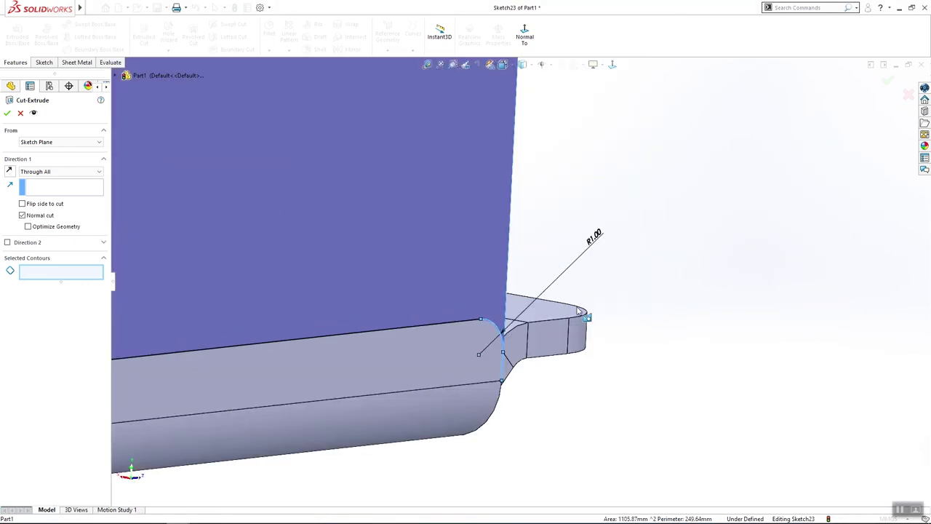
pyautogui.scroll(5, 578, 311)
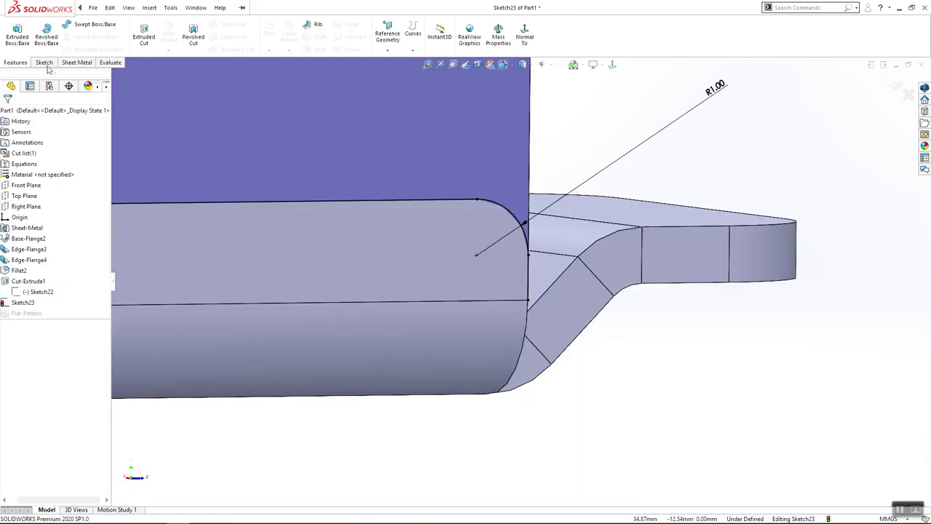
# Step: Trim away the short vertical segment below the 1 mm corner arc
pyautogui.click(46, 63)
pyautogui.click(141, 34)
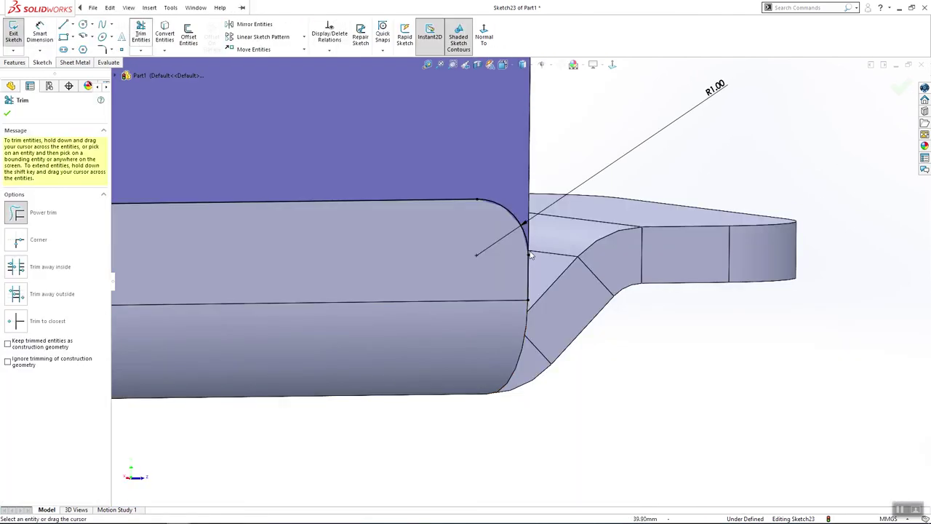
pyautogui.scroll(-6, 538, 279)
pyautogui.scroll(4, 524, 266)
pyautogui.press('Escape')
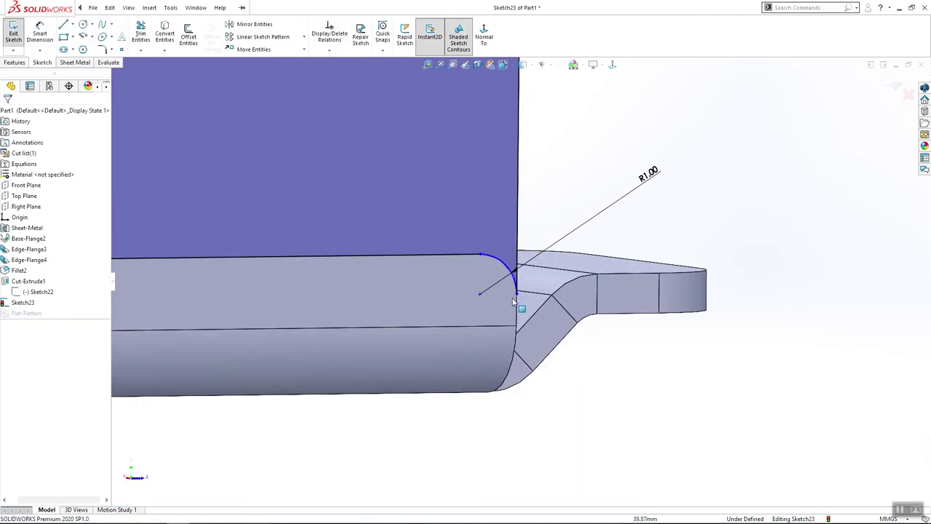
# Step: Add a vertical relation between the 1 mm arc's lower endpoint and the wall's corner vertex at the bend line
pyautogui.click(516, 294)
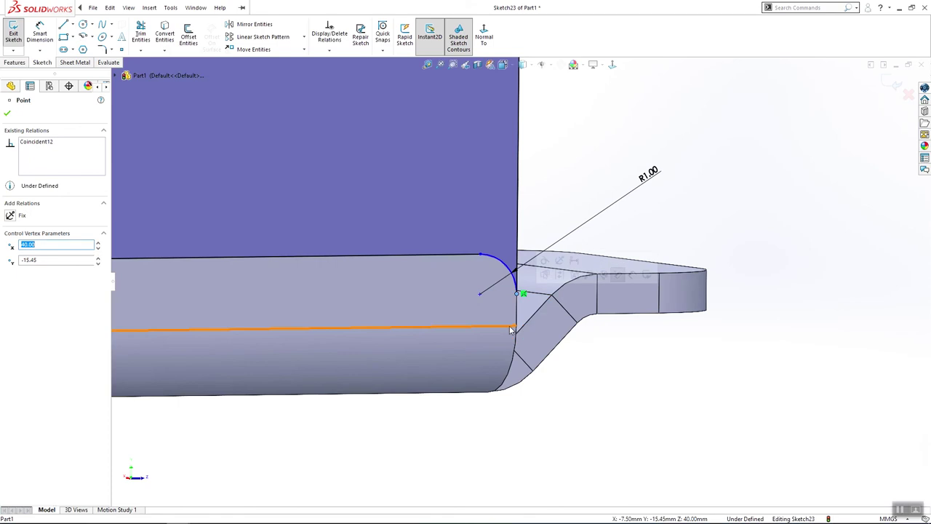
pyautogui.keyDown('ctrl'); pyautogui.click(517, 327); pyautogui.keyUp('ctrl')
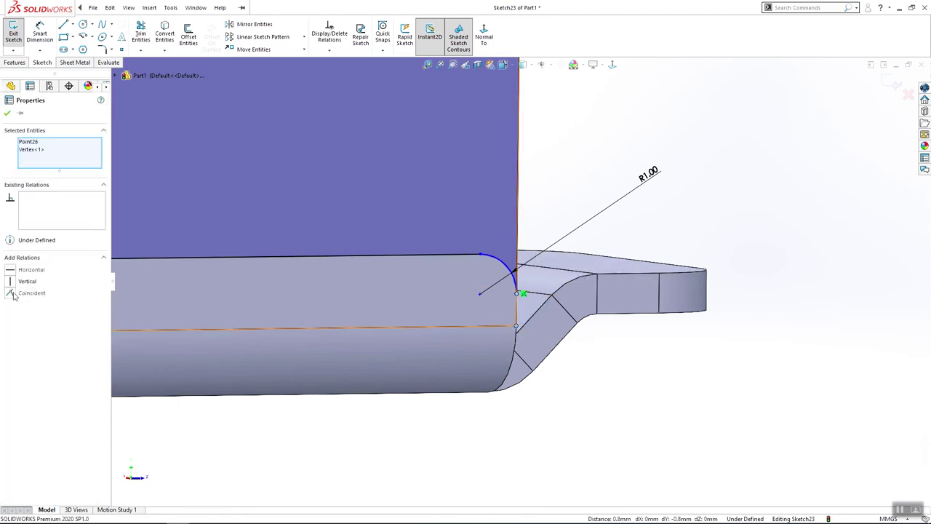
pyautogui.moveTo(479, 253); pyautogui.dragTo(441, 297)
pyautogui.moveTo(515, 296)
pyautogui.mouseDown()
pyautogui.moveTo(516, 312)
pyautogui.moveTo(515, 274)
pyautogui.moveTo(516, 291)
pyautogui.mouseUp()
pyautogui.keyDown('ctrl'); pyautogui.click(516, 322); pyautogui.keyUp('ctrl')
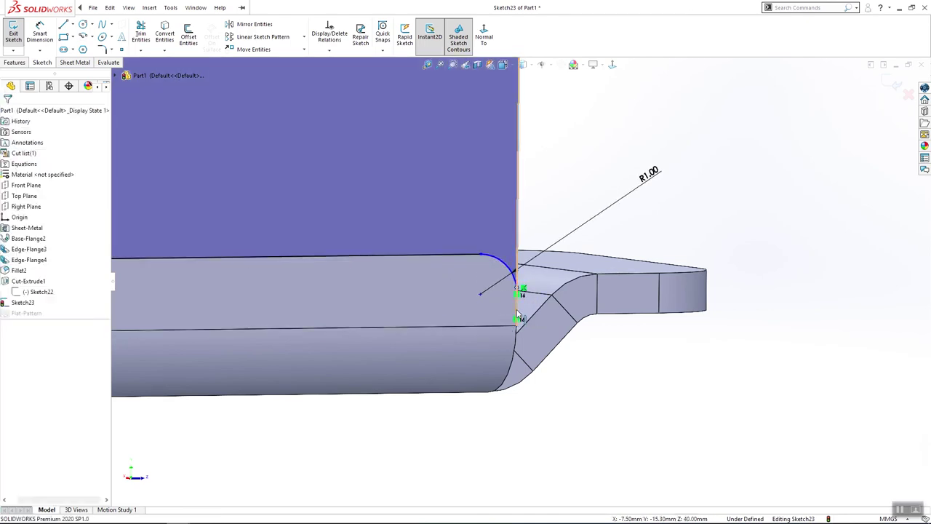
pyautogui.press('Escape')
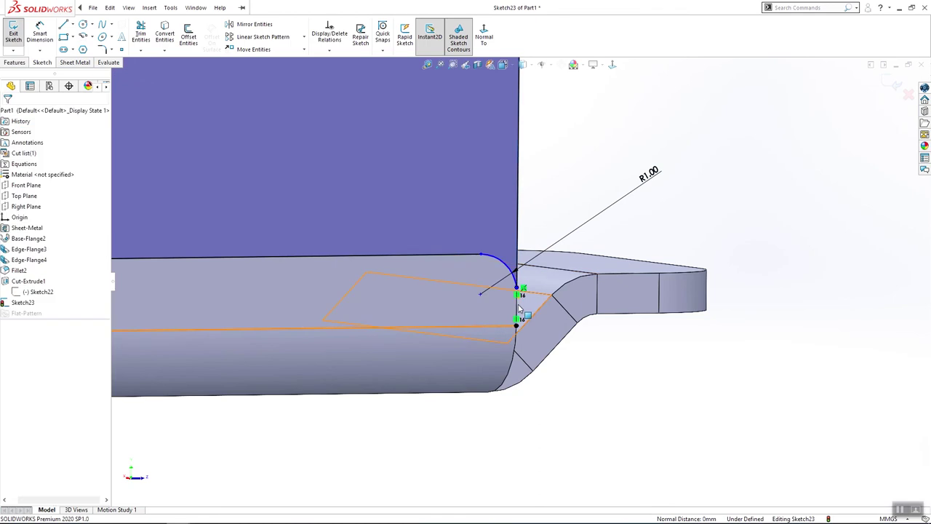
# Step: Make the 1 mm corner arc tangent to the wall's vertical end edge
pyautogui.click(519, 309)
pyautogui.click(516, 306)
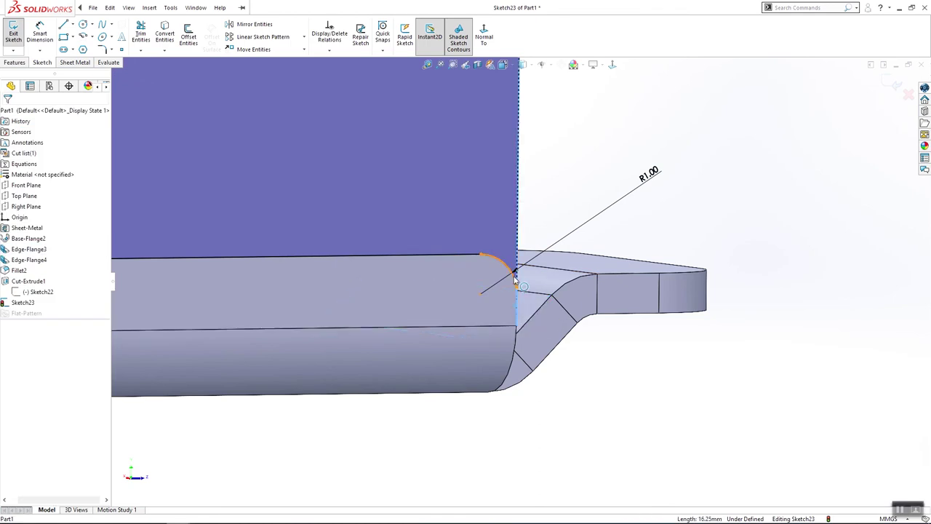
pyautogui.keyDown('ctrl'); pyautogui.click(515, 280); pyautogui.keyUp('ctrl')
pyautogui.click(20, 271)
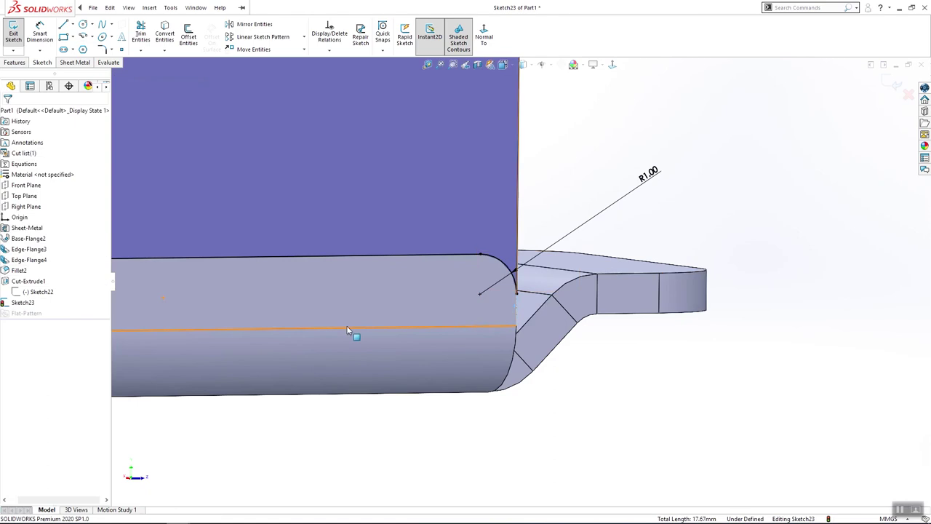
# Step: Cut the closed wall profile through both side walls with an Extruded Cut from the sketch plane, using the Through All end condition
pyautogui.scroll(11, 534, 295)
pyautogui.scroll(-3, 363, 235)
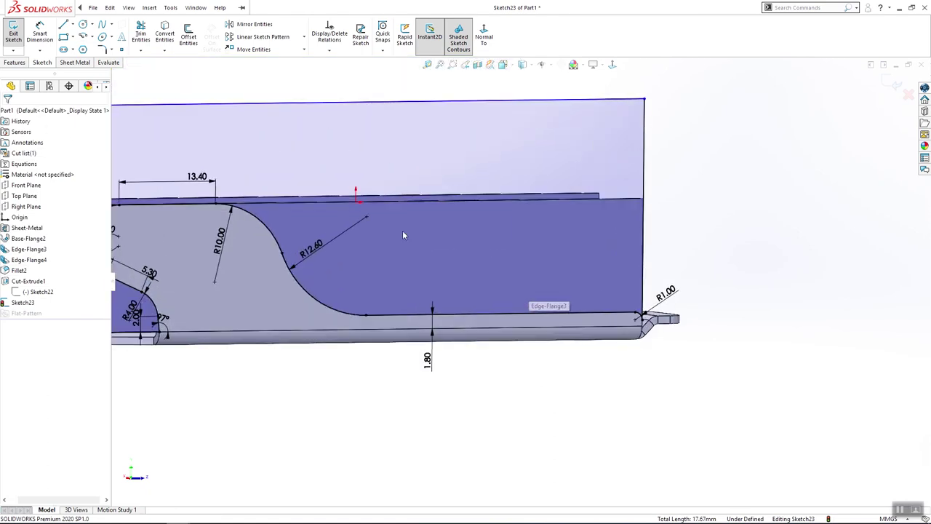
pyautogui.scroll(6, 397, 222)
pyautogui.scroll(-4, 270, 188)
pyautogui.click(14, 63)
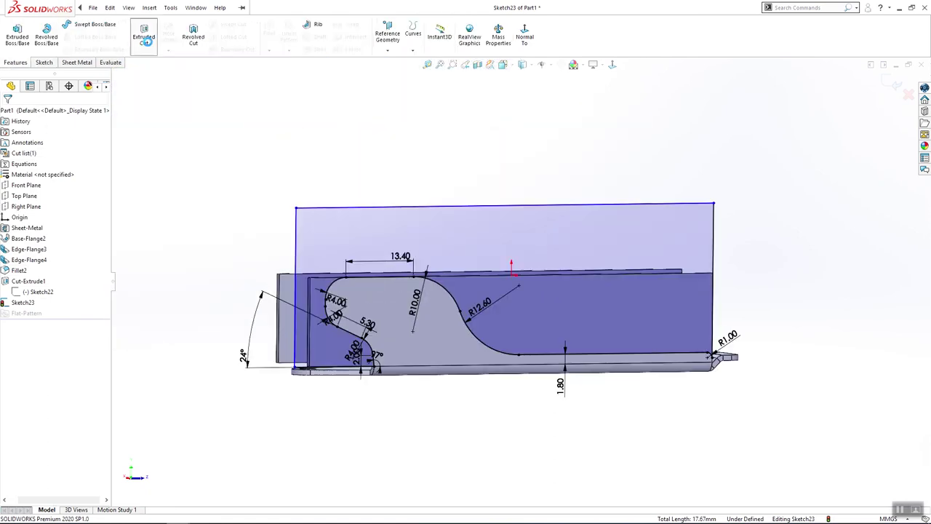
pyautogui.click(145, 39)
pyautogui.moveTo(298, 240); pyautogui.dragTo(309, 241, button='middle')
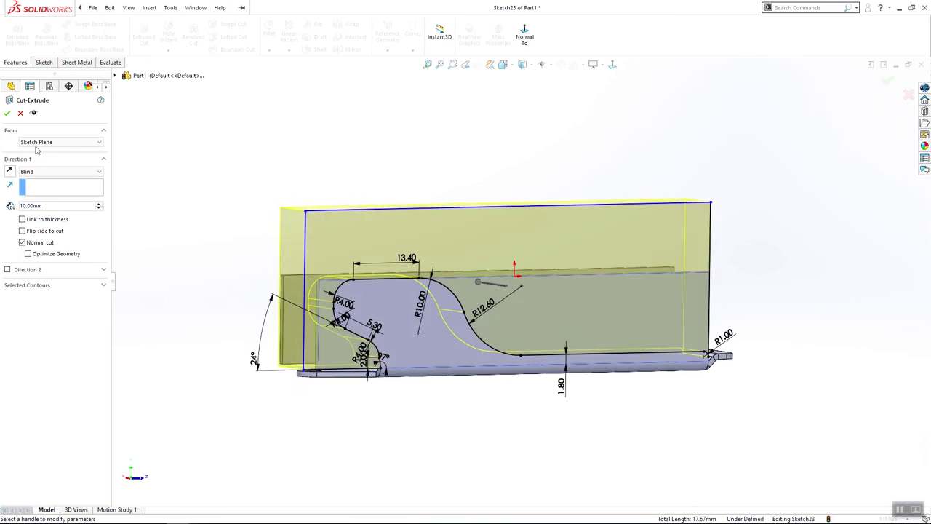
pyautogui.click(35, 144)
pyautogui.click(26, 141)
pyautogui.click(31, 172)
pyautogui.click(36, 187)
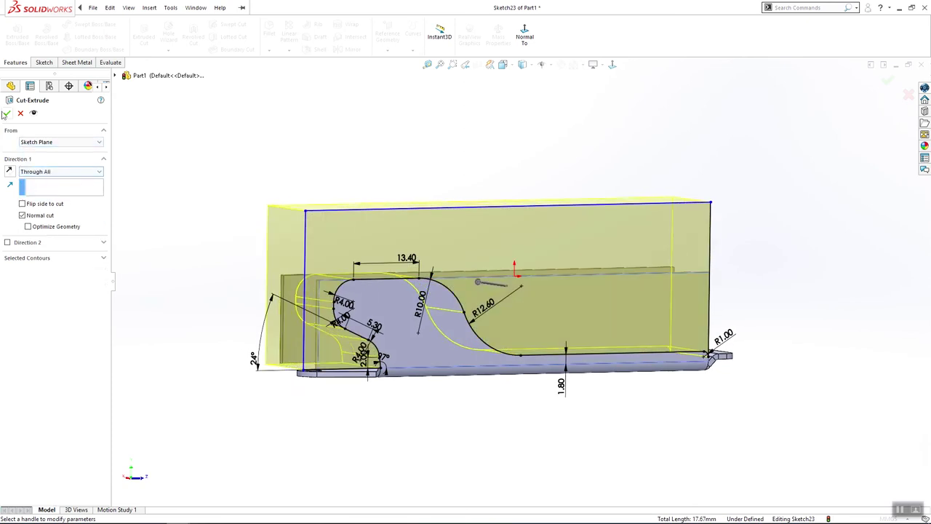
pyautogui.click(7, 113)
# Step: Start a sketch on the side wall's outer face and draw a circle near the wall's rounded upper end
pyautogui.moveTo(389, 323)
pyautogui.mouseDown(button='middle')
pyautogui.moveTo(468, 376)
pyautogui.moveTo(635, 397)
pyautogui.moveTo(601, 409)
pyautogui.moveTo(561, 393)
pyautogui.moveTo(610, 482)
pyautogui.moveTo(562, 370)
pyautogui.moveTo(567, 327)
pyautogui.moveTo(546, 281)
pyautogui.moveTo(576, 273)
pyautogui.moveTo(572, 265)
pyautogui.mouseUp(button='middle')
pyautogui.click(385, 293)
pyautogui.click(43, 63)
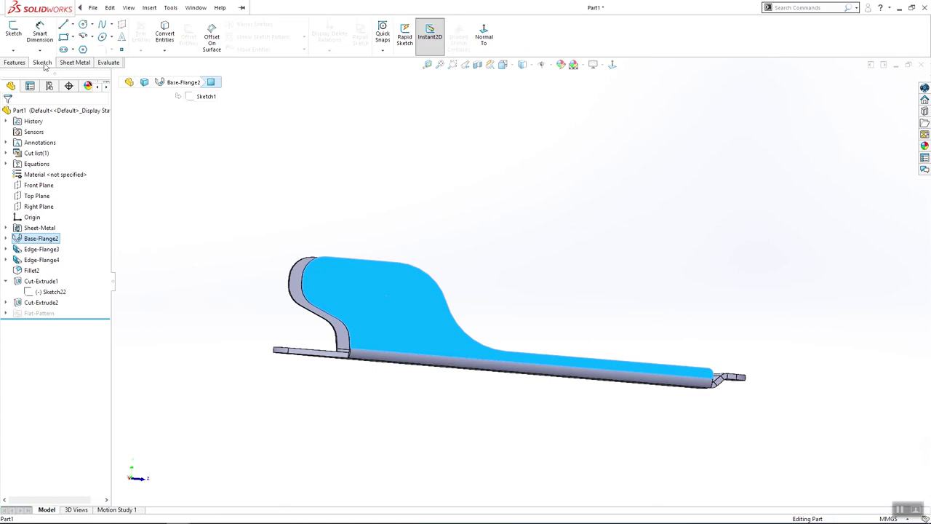
pyautogui.click(21, 37)
pyautogui.click(83, 24)
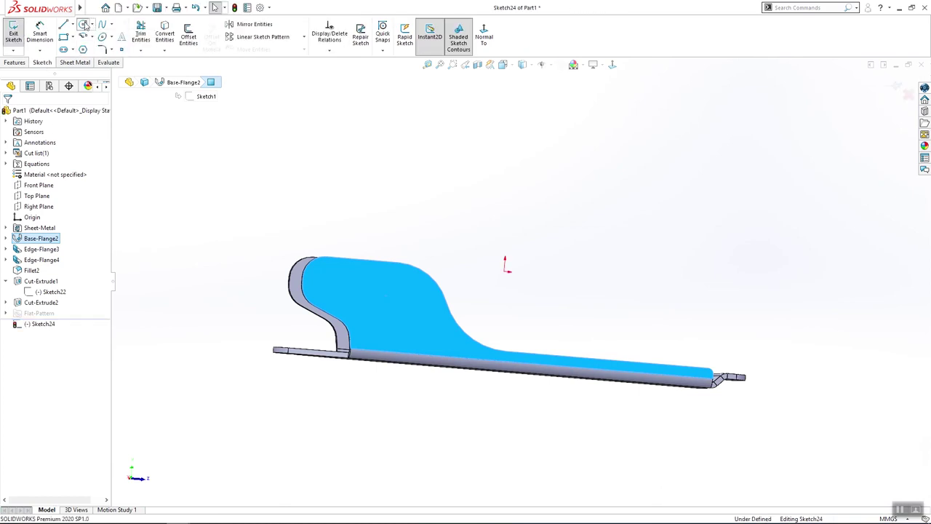
pyautogui.click(326, 283)
pyautogui.click(334, 290)
pyautogui.press('Escape')
pyautogui.scroll(-4, 201, 211)
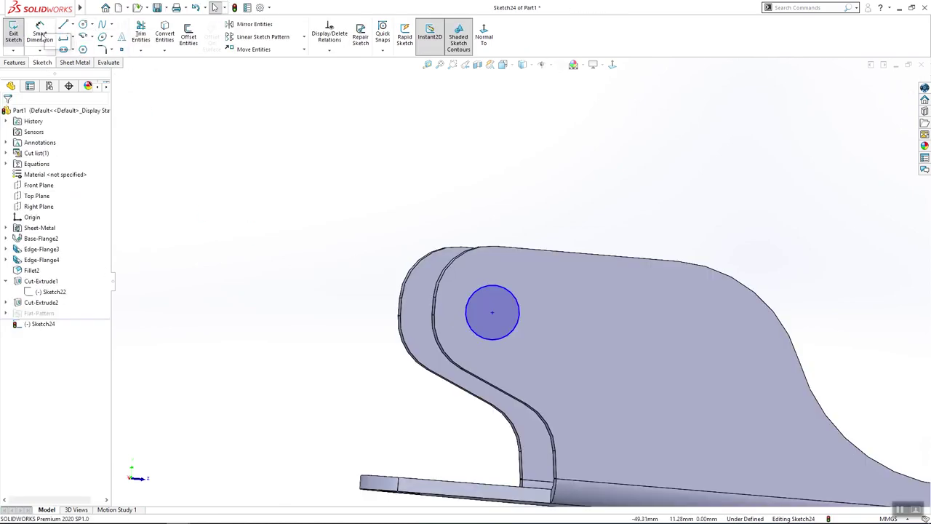
# Step: Set the distance from the wall's straight upper edge to the circle's centre to 4 mm
pyautogui.click(42, 37)
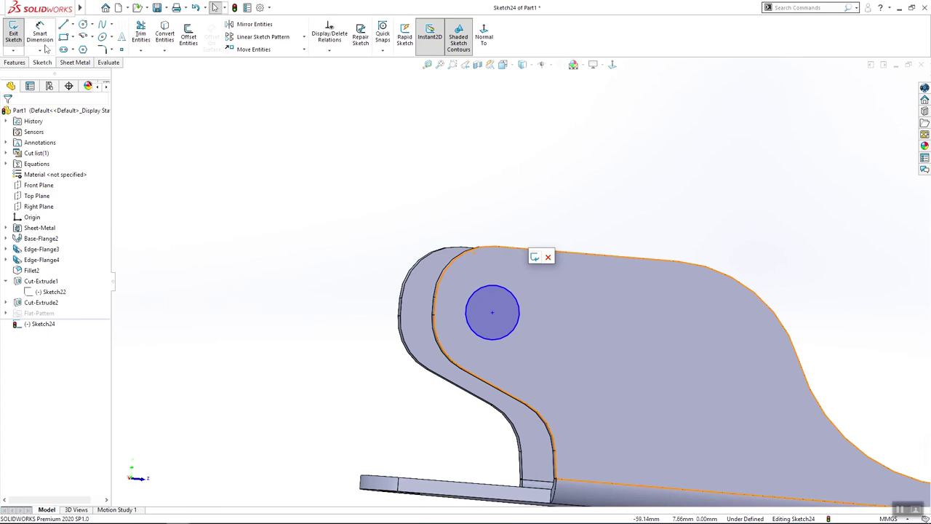
pyautogui.click(41, 38)
pyautogui.click(522, 251)
pyautogui.click(492, 312)
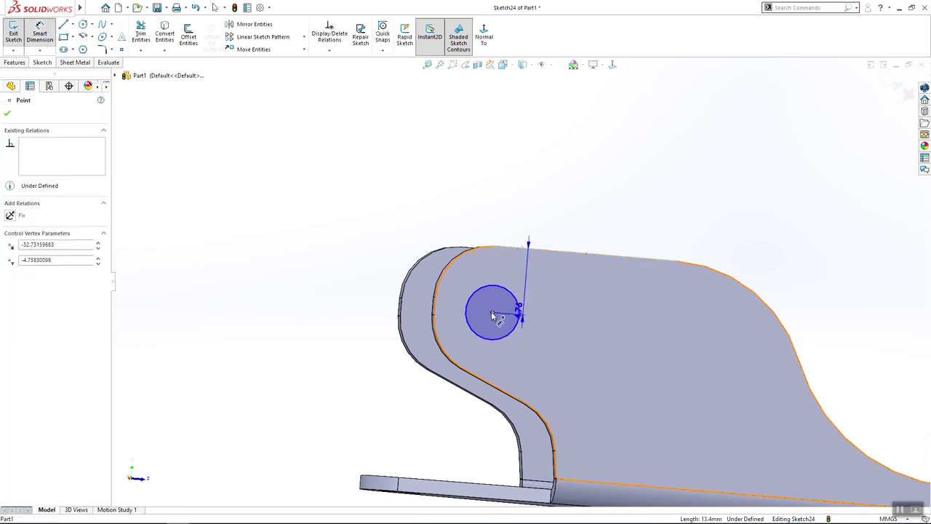
pyautogui.click(498, 219)
pyautogui.write('4.00mm')
pyautogui.press('Return')
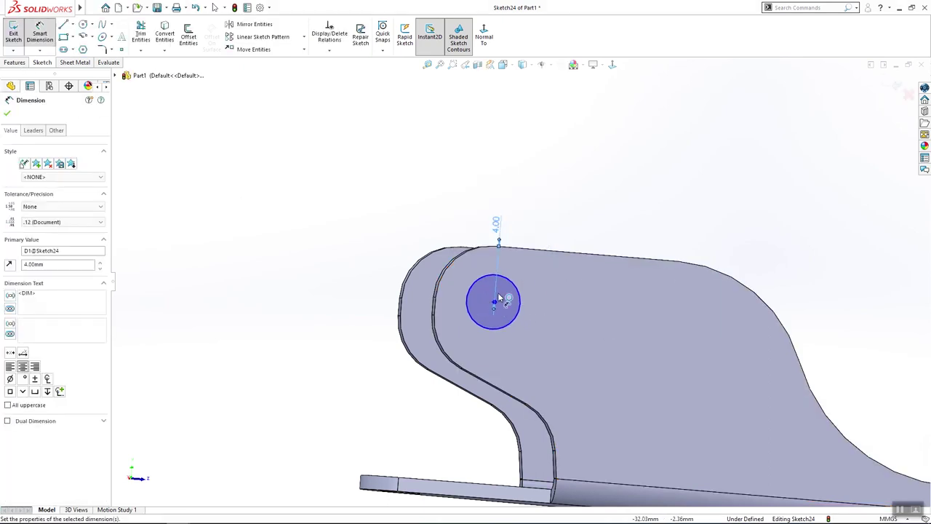
# Step: Set the horizontal distance from the wall's rounded end edge to the circle's centre to 4 mm
pyautogui.click(438, 307)
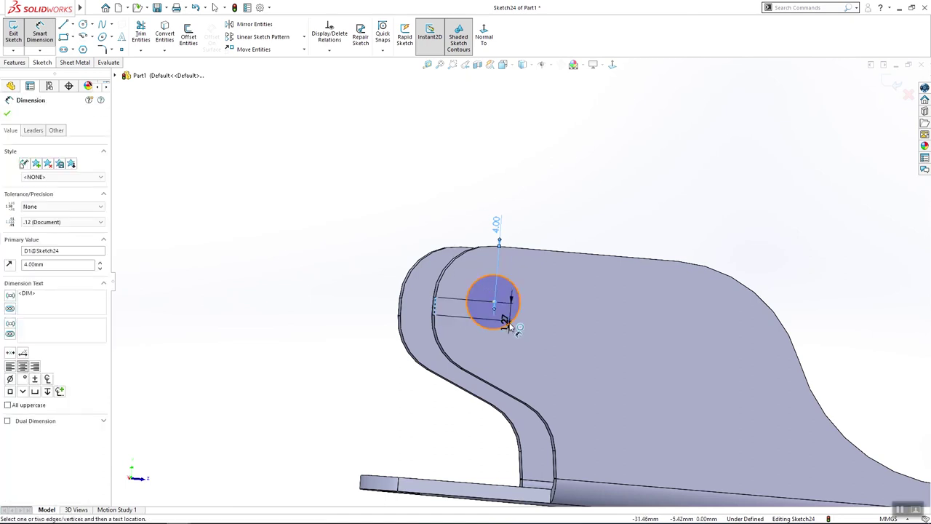
pyautogui.click(502, 309)
pyautogui.click(505, 154)
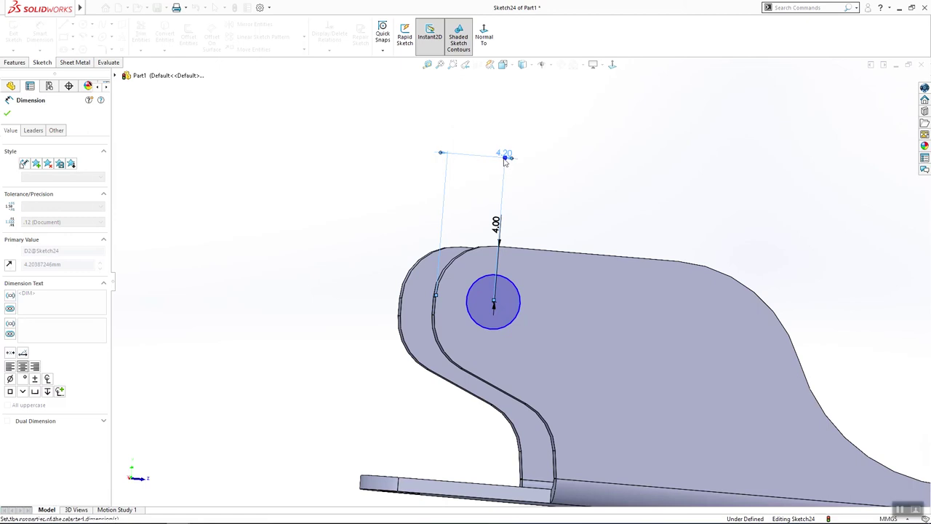
pyautogui.press('Escape')
# Step: Dimension the circle on the side wall with a diameter of 3 mm
pyautogui.click(40, 34)
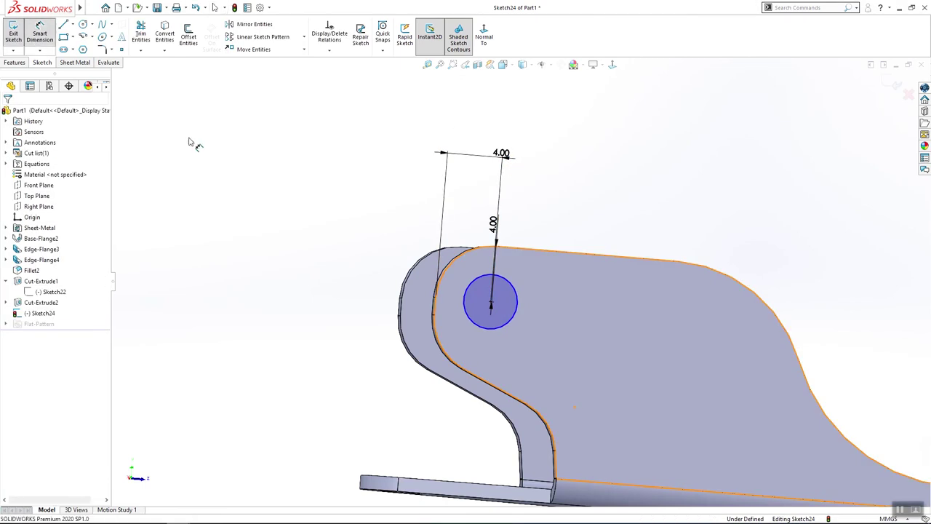
pyautogui.click(471, 325)
pyautogui.click(320, 326)
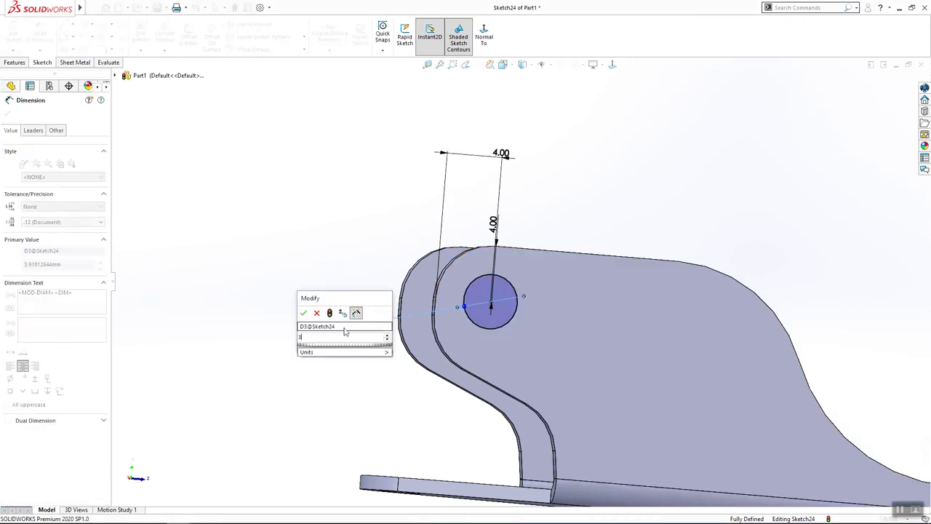
pyautogui.press('Return')
# Step: Cut the 3 mm circle through both side walls with an Extruded Cut from the sketch plane
pyautogui.click(22, 63)
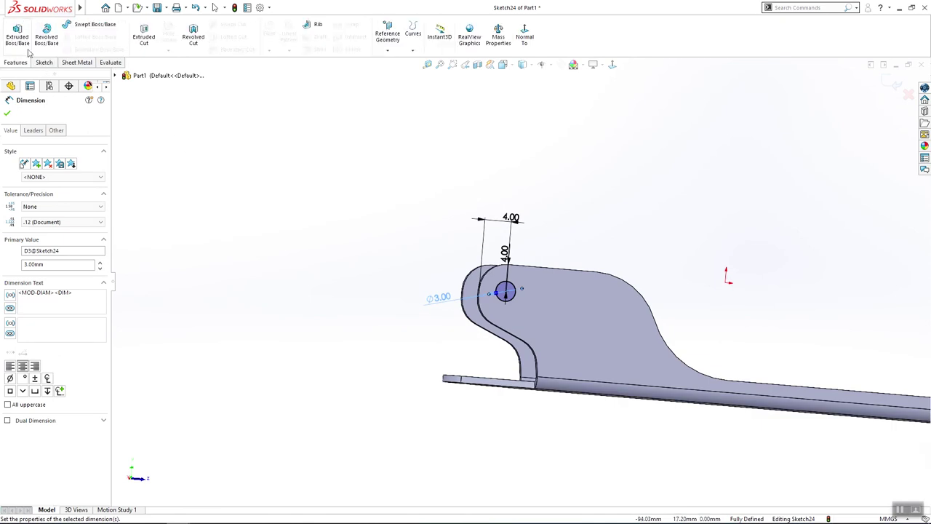
pyautogui.click(143, 36)
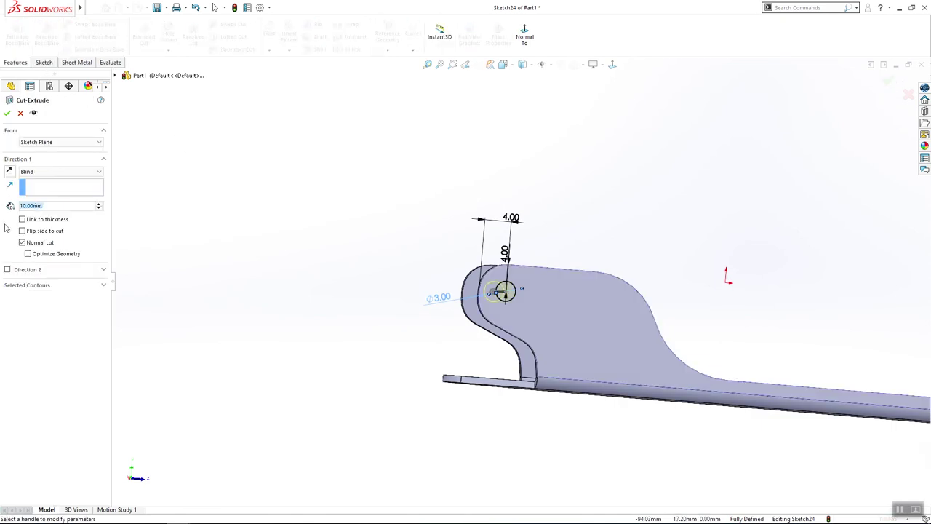
pyautogui.click(58, 171)
pyautogui.click(43, 183)
pyautogui.press('Return')
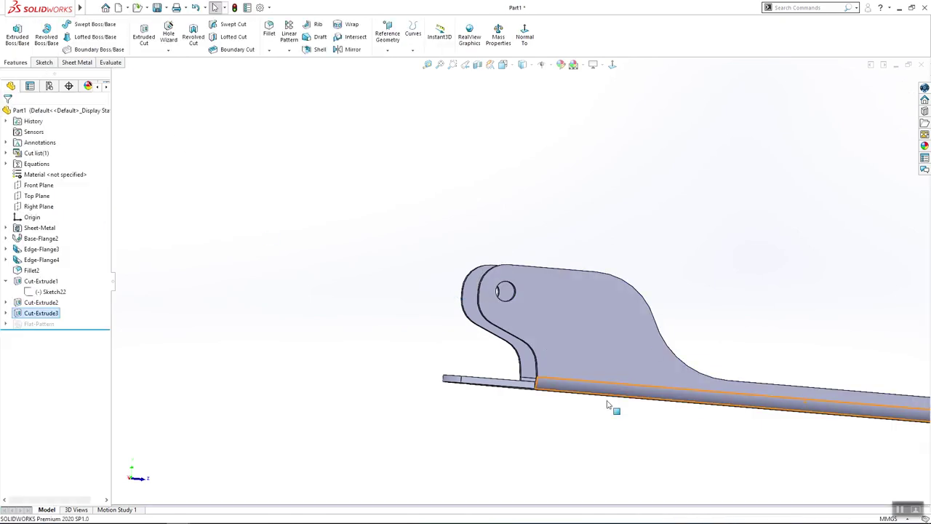
pyautogui.click(605, 436)
# Step: Examine the finished part from several sides, flatten it to view the flat pattern, and return it to the folded state
pyautogui.moveTo(604, 437); pyautogui.dragTo(790, 483, button='middle')
pyautogui.scroll(4, 517, 417)
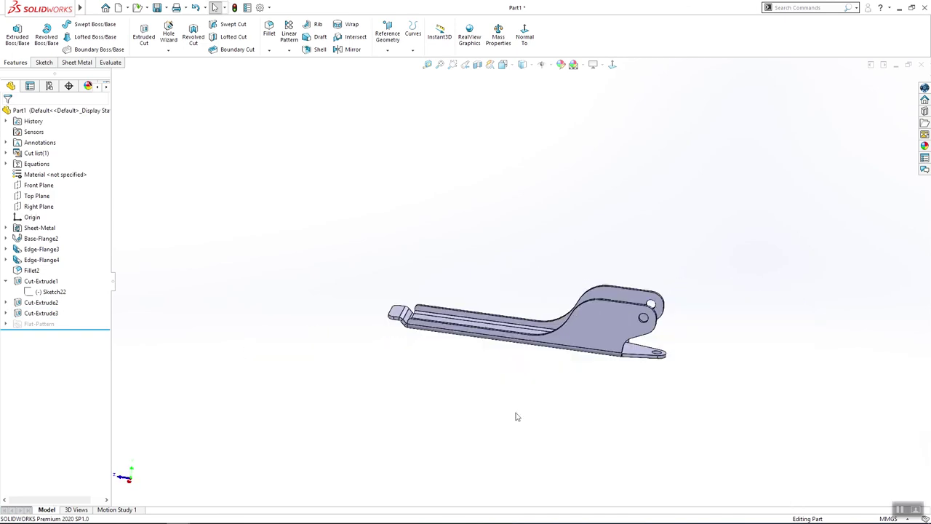
pyautogui.moveTo(516, 417); pyautogui.dragTo(717, 384, button='middle')
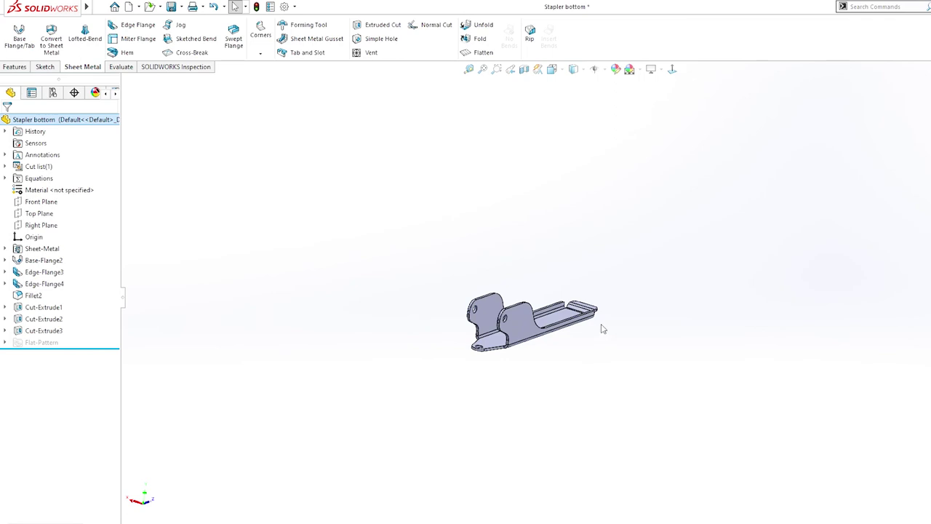
pyautogui.moveTo(602, 328); pyautogui.dragTo(594, 273, button='middle')
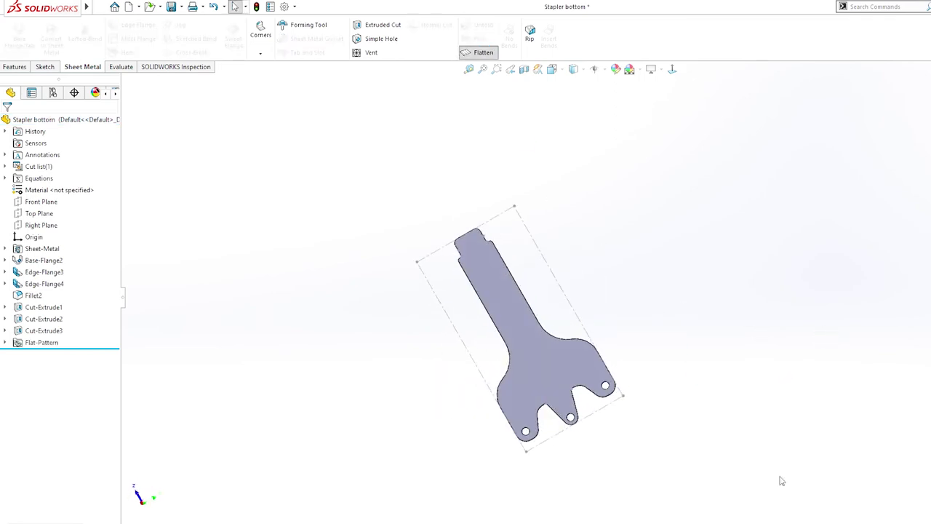
pyautogui.moveTo(609, 285); pyautogui.dragTo(719, 292, button='middle')
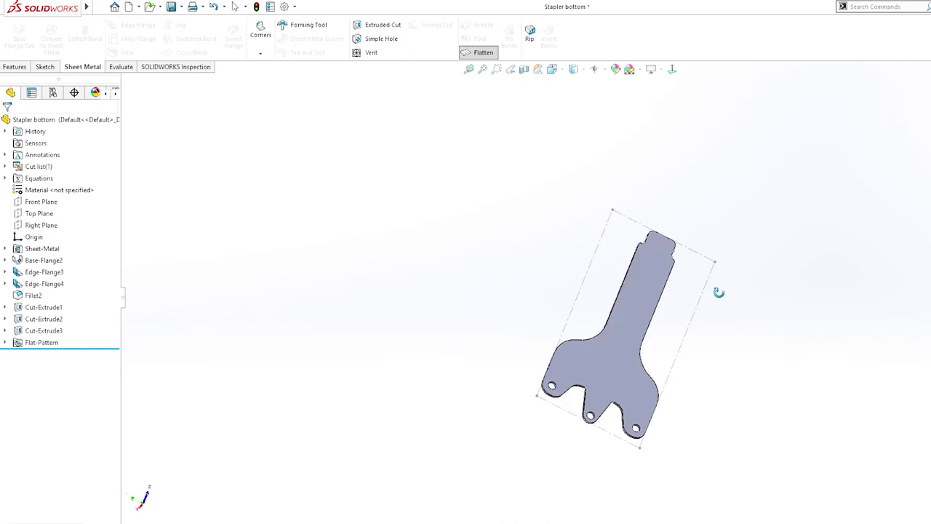
pyautogui.click(484, 56)
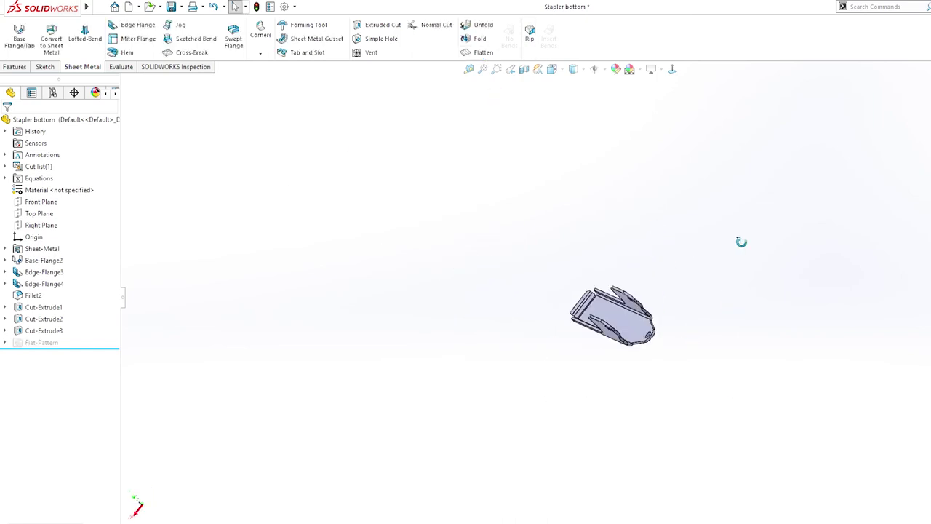